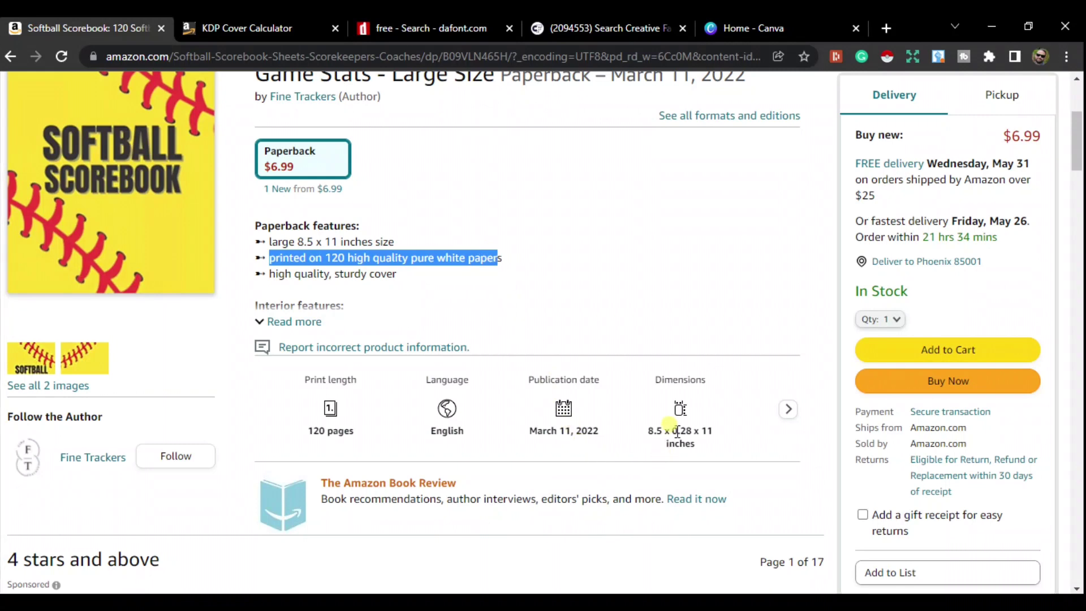
- Deselect the spec text and scroll back up to the Softball Scorebook paperback title
click(576, 315)
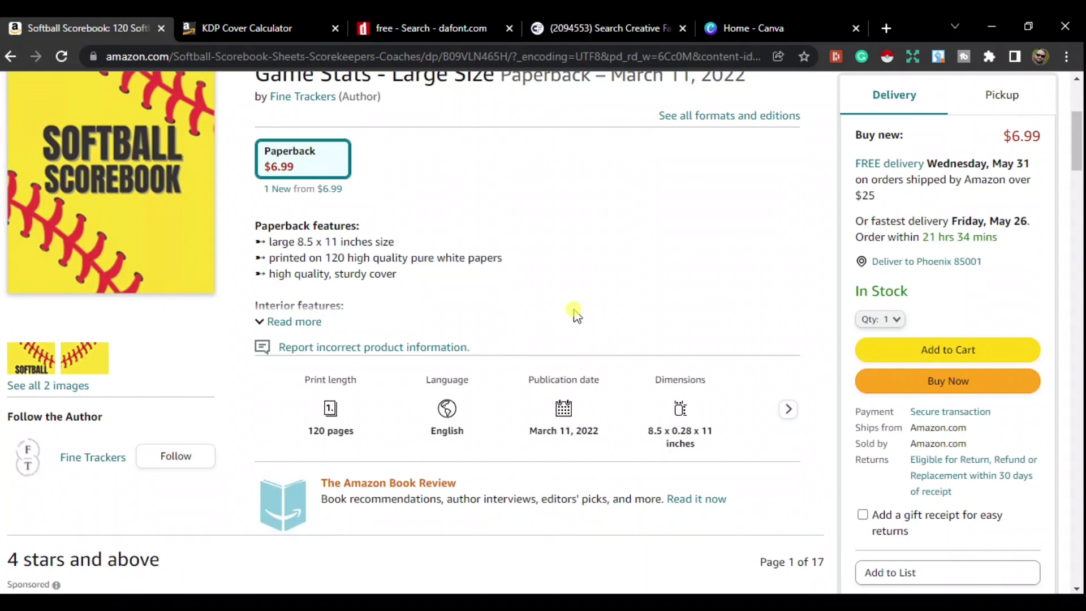
scroll(559, 289, up, 3)
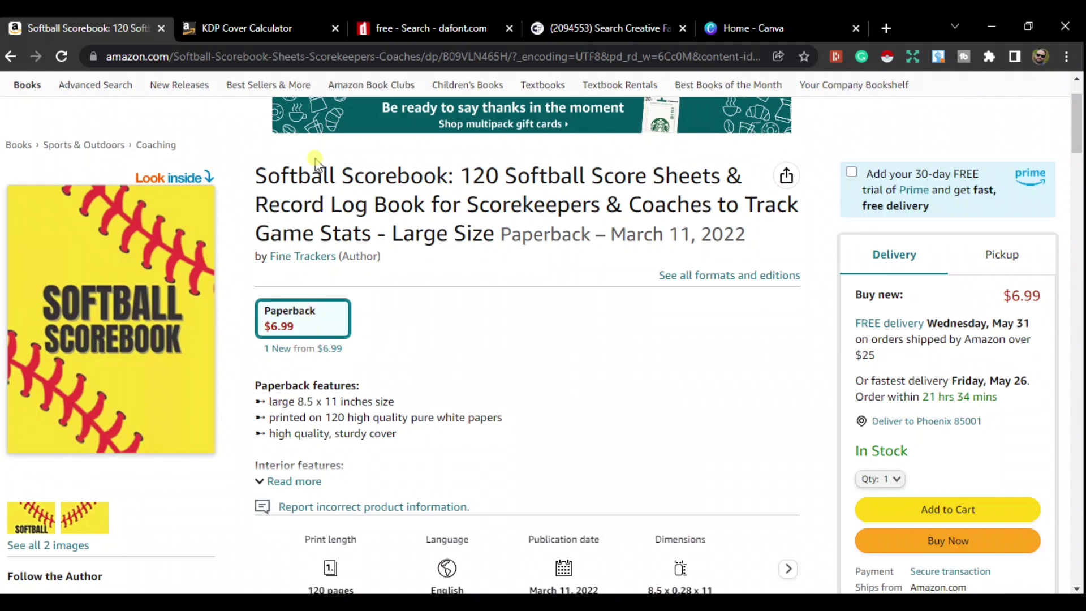
- In the cover calculator, choose Paperback, Black & white, White paper and Left to Right
click(286, 29)
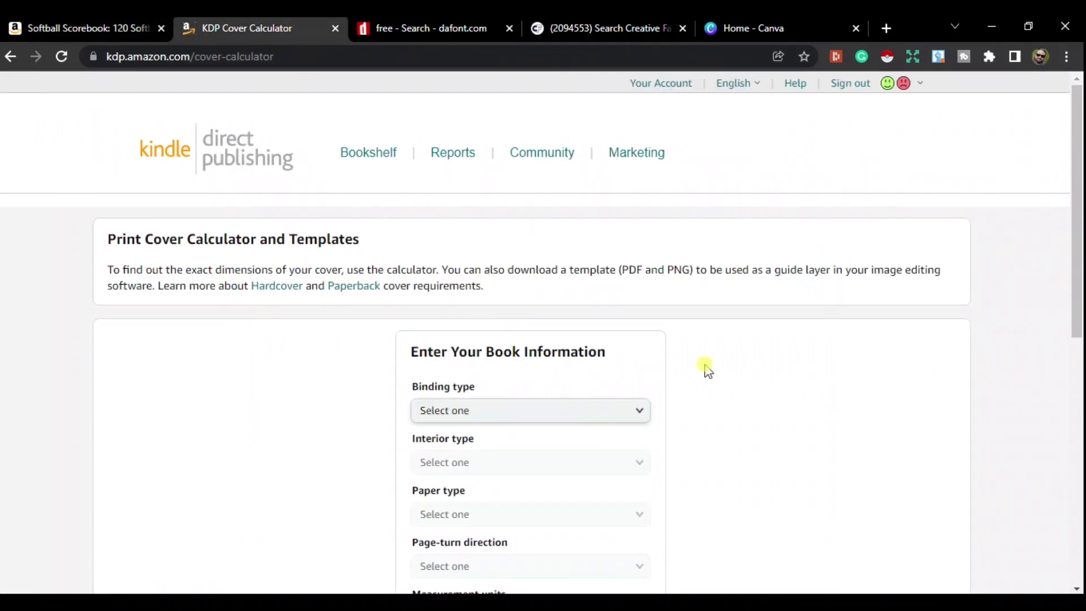
scroll(705, 369, down, 3)
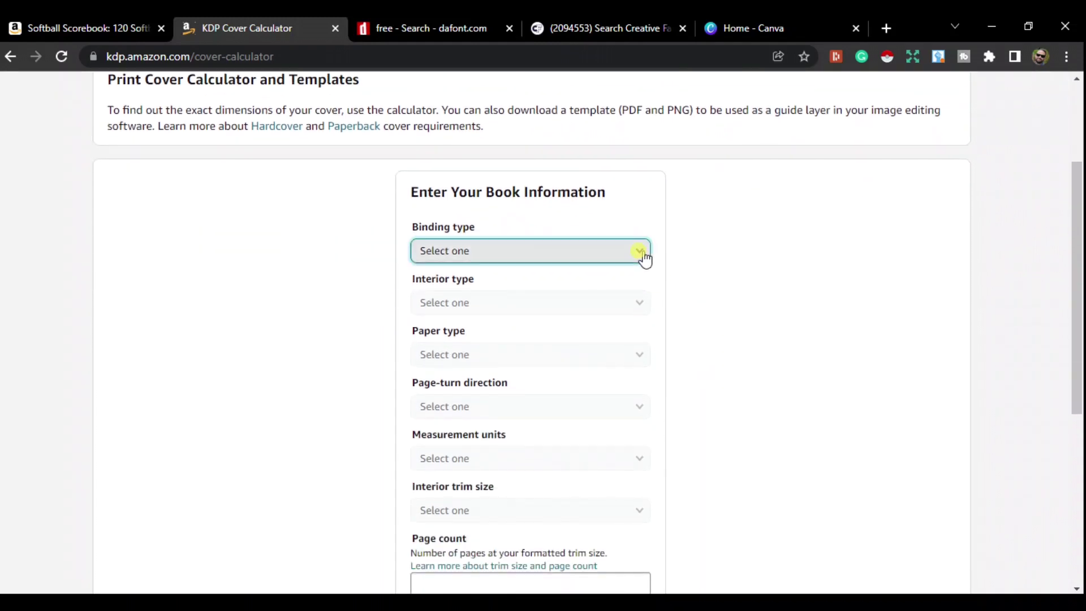
click(639, 252)
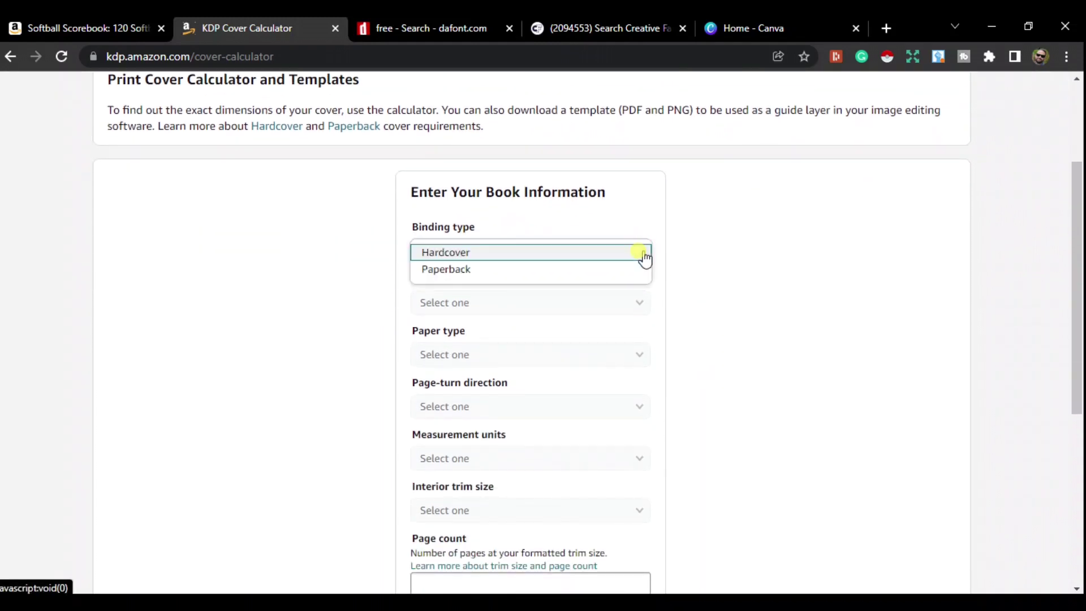
click(609, 274)
click(646, 308)
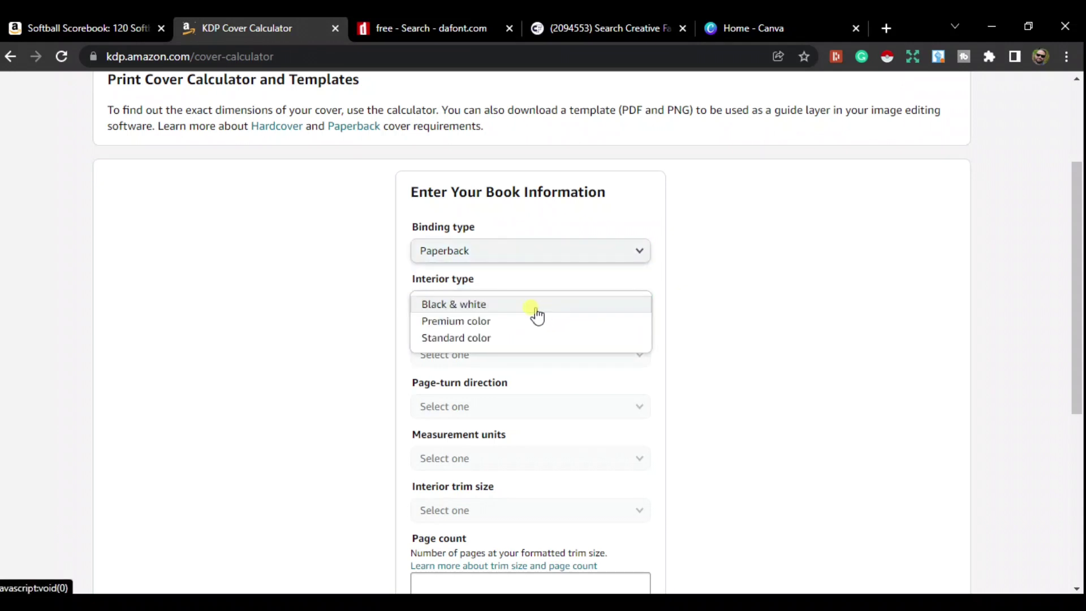
click(535, 308)
click(641, 365)
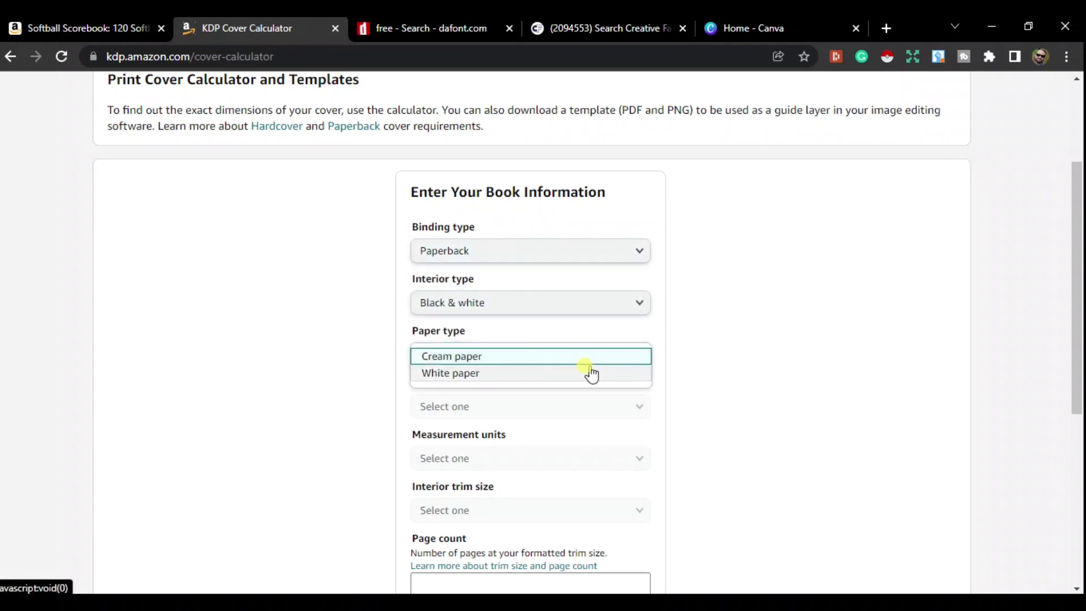
click(565, 375)
click(637, 414)
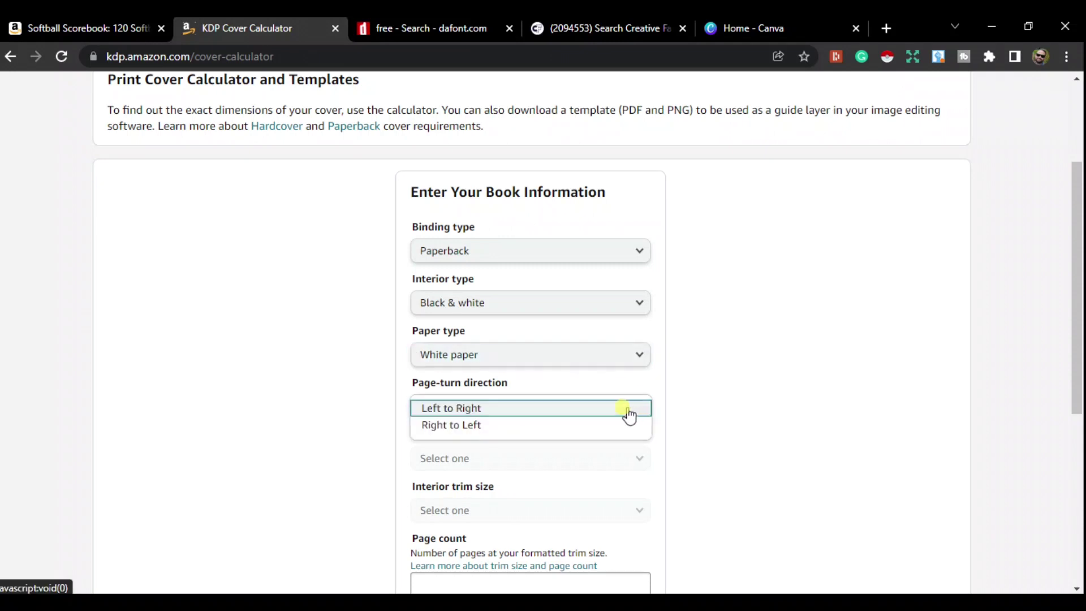
click(581, 410)
- Set Inches, 8.5 x 11 in trim, 120 pages, and calculate the dimensions
scroll(673, 412, down, 1)
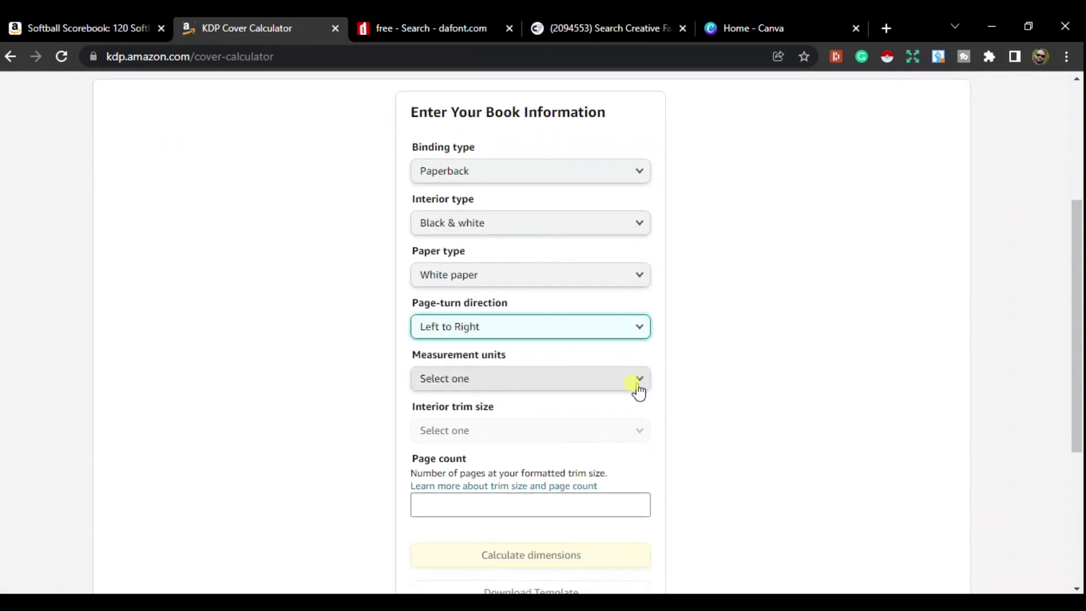
click(635, 382)
click(588, 388)
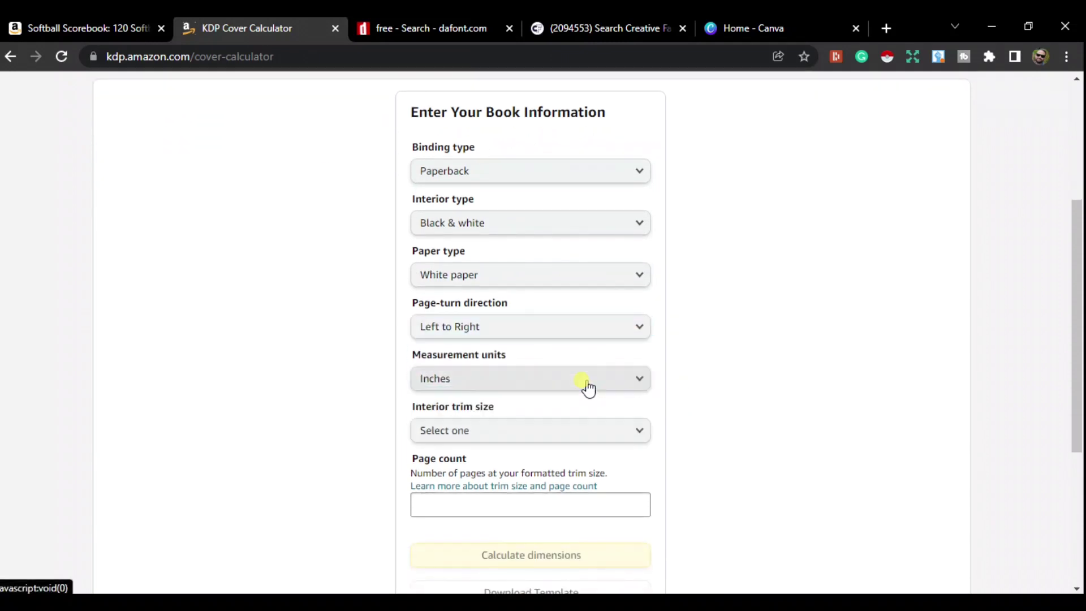
click(640, 433)
click(549, 344)
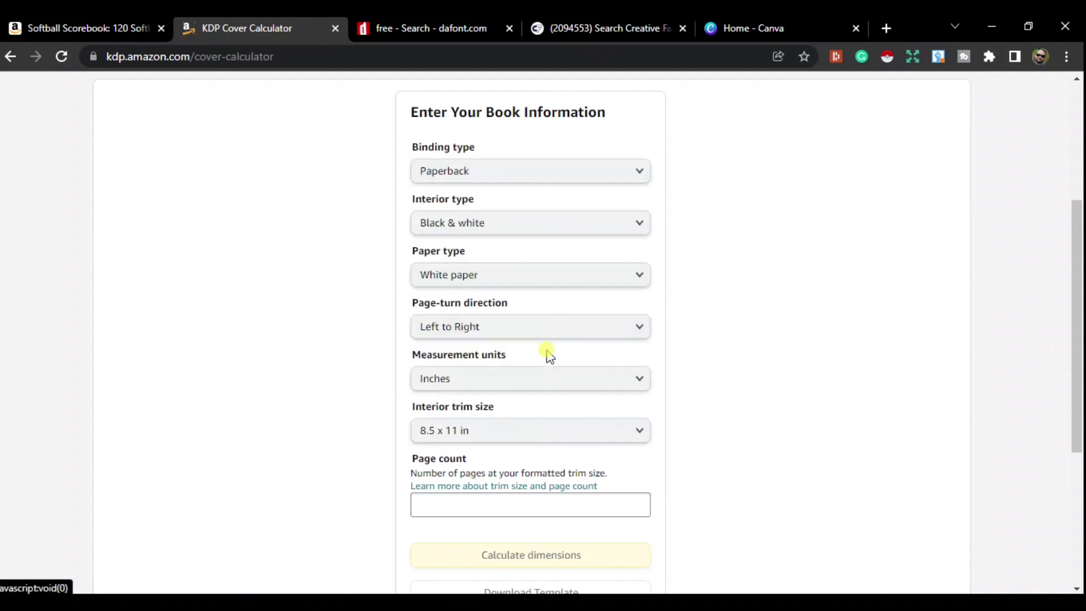
scroll(761, 356, down, 3)
click(584, 349)
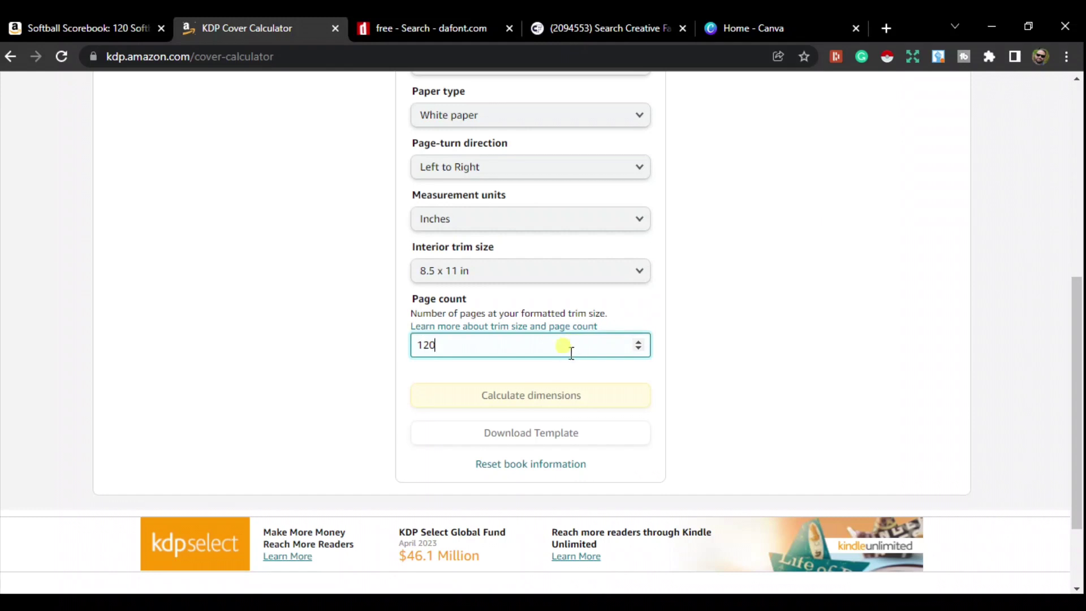
click(545, 402)
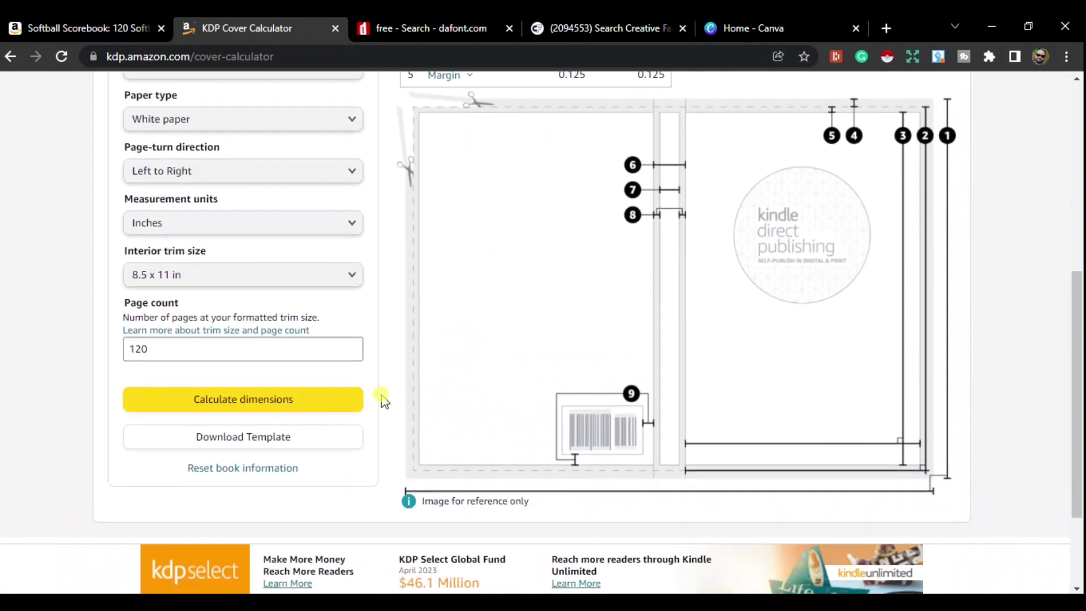
- Download the 8.5 x 11 cover template and dismiss the download bar
click(244, 441)
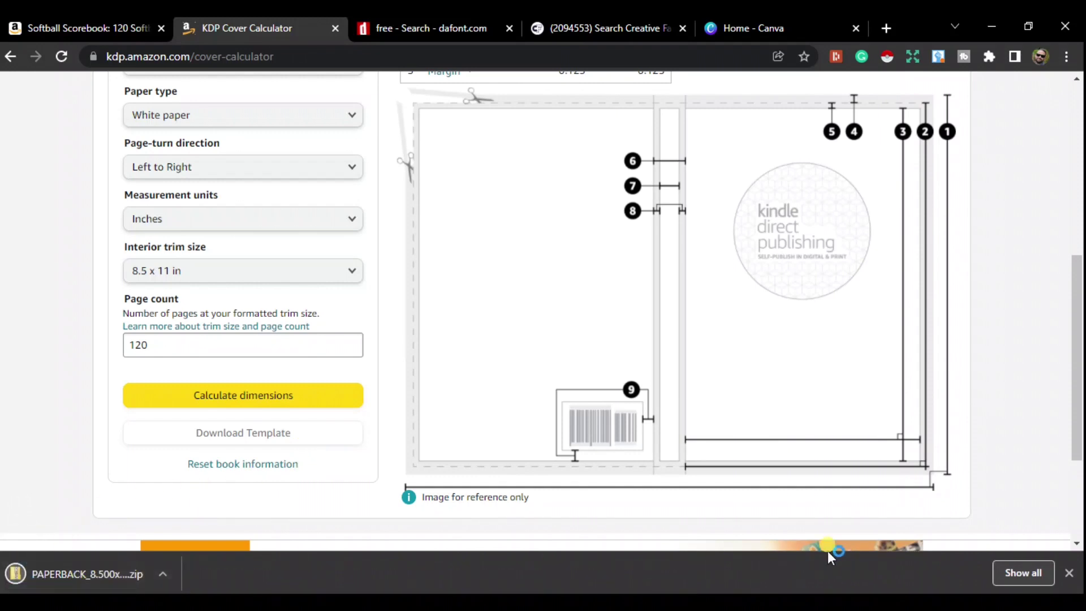
click(1068, 574)
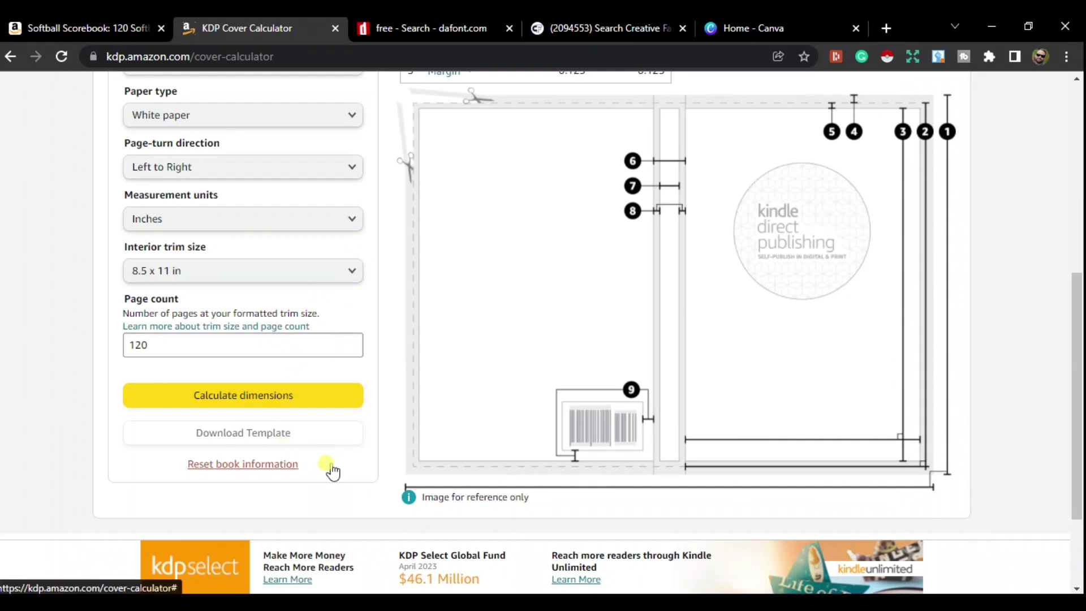
scroll(332, 469, up, 1)
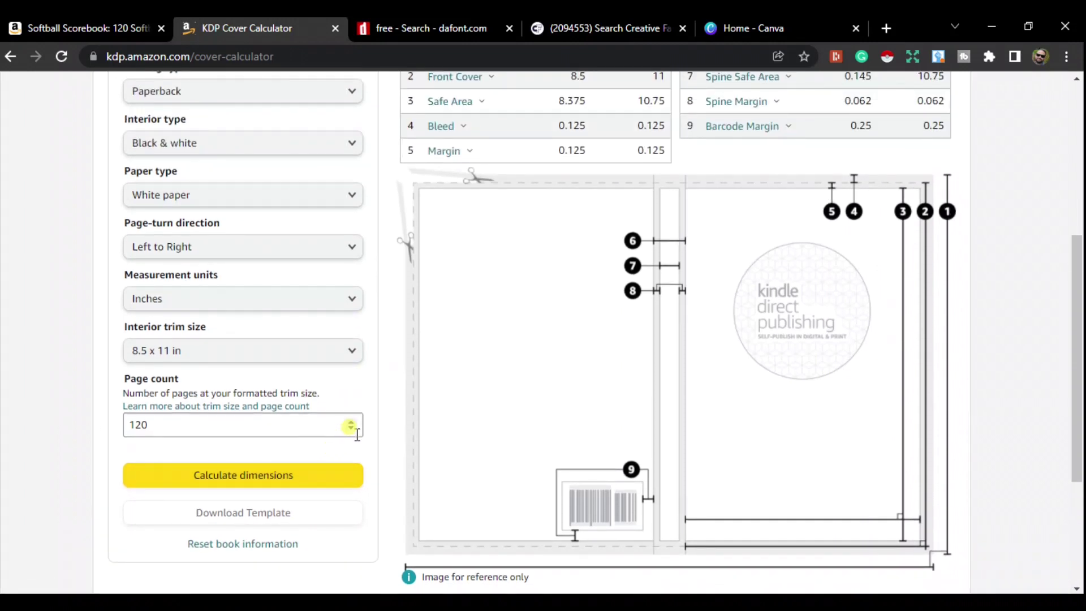
scroll(351, 427, up, 1)
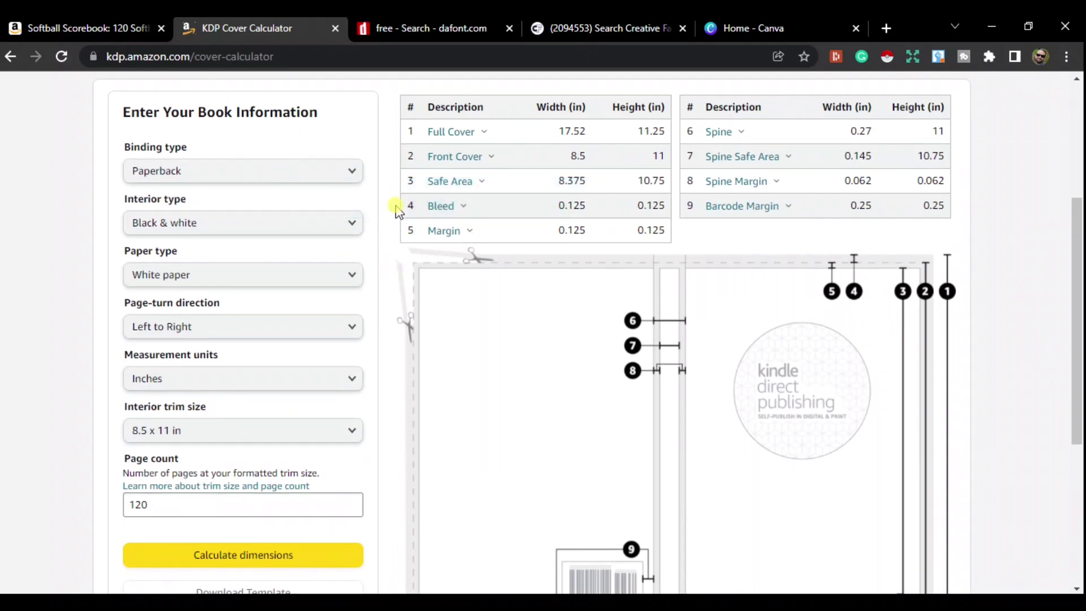
- Open the template PDF and highlight the 17.520 x 11.250 in overall dimensions
mouse_move(756, 588)
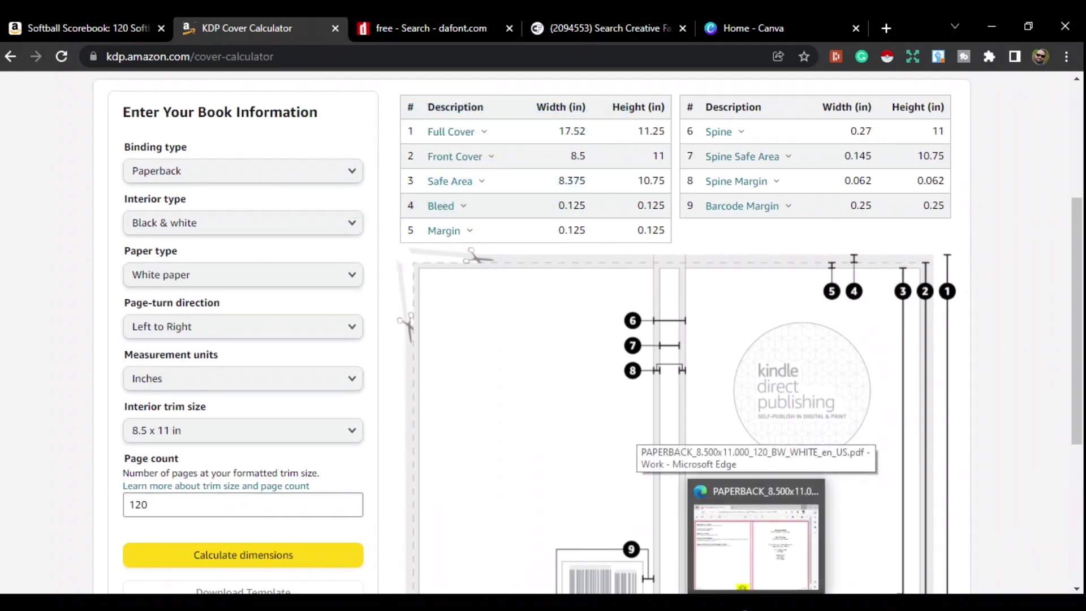
click(756, 540)
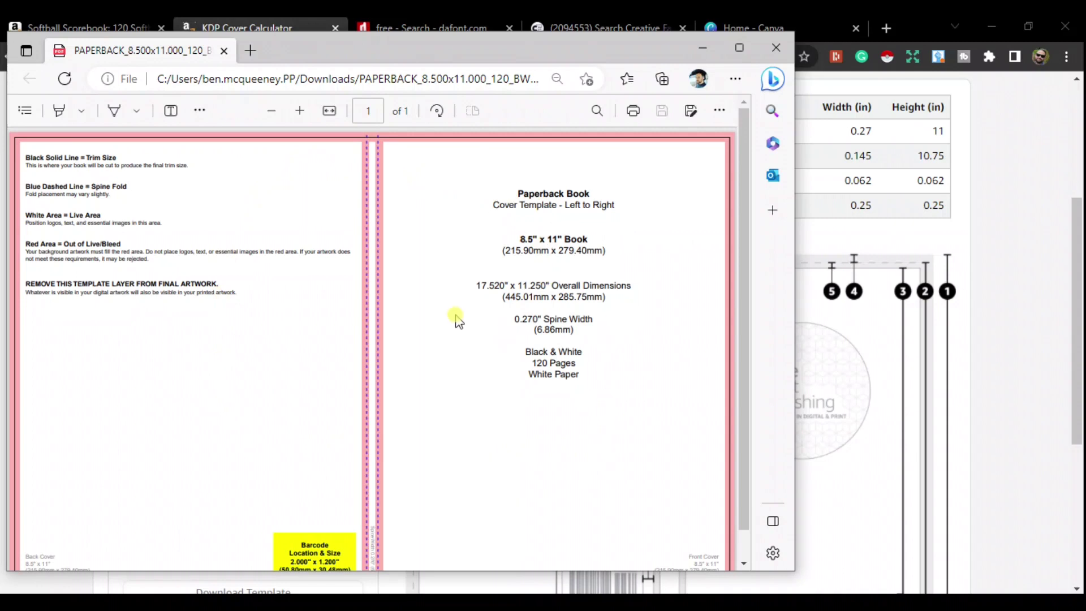
drag(477, 286, 549, 286)
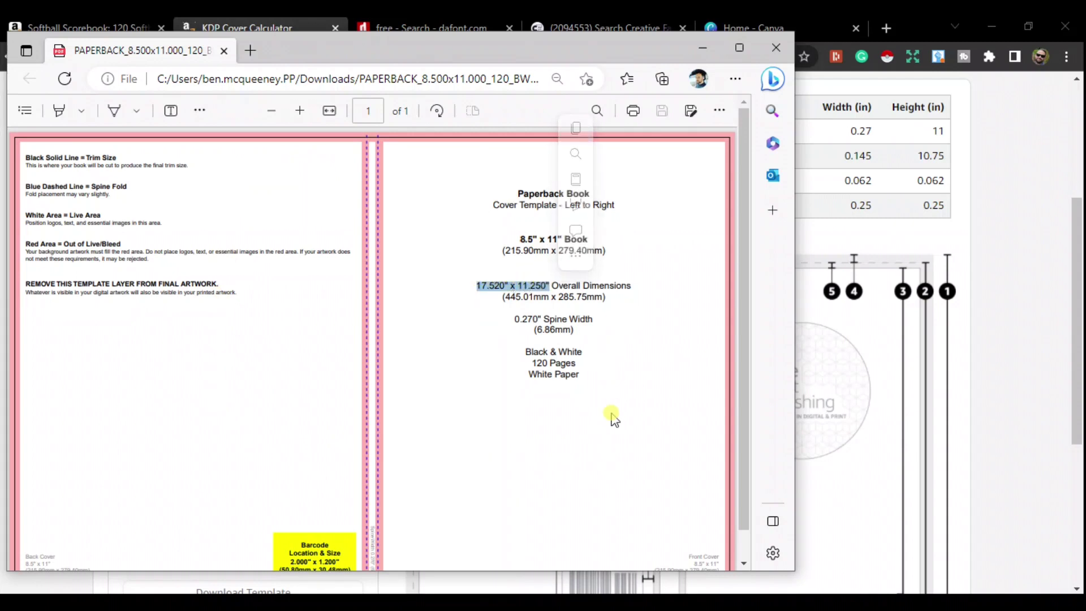
click(1016, 254)
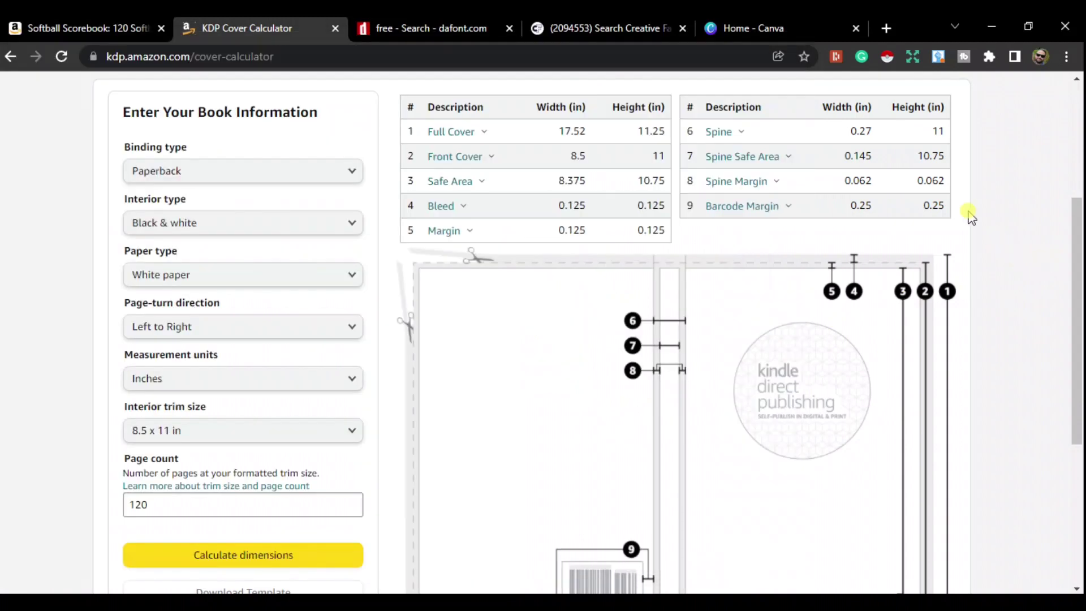
- Start a Canva custom-size design in inches, checking the template's 17.520 x 11.250 in size
click(755, 27)
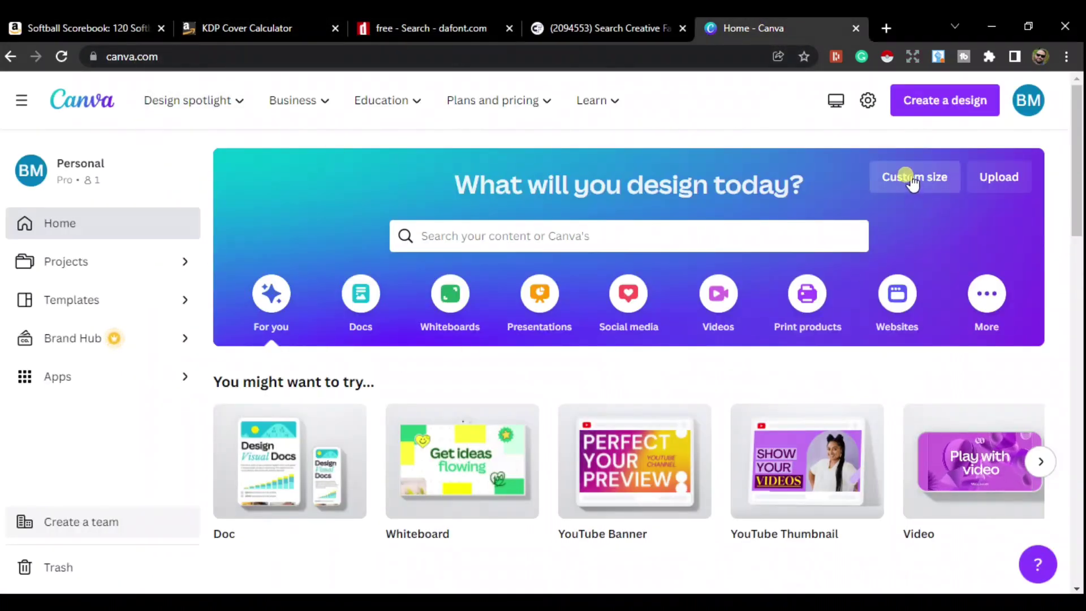
click(911, 179)
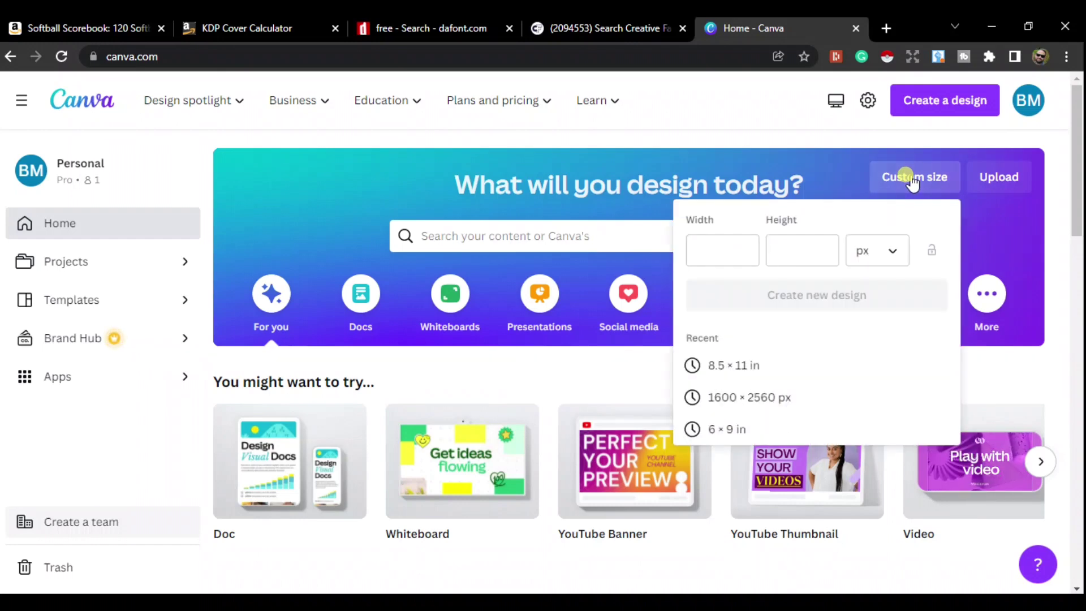
click(895, 251)
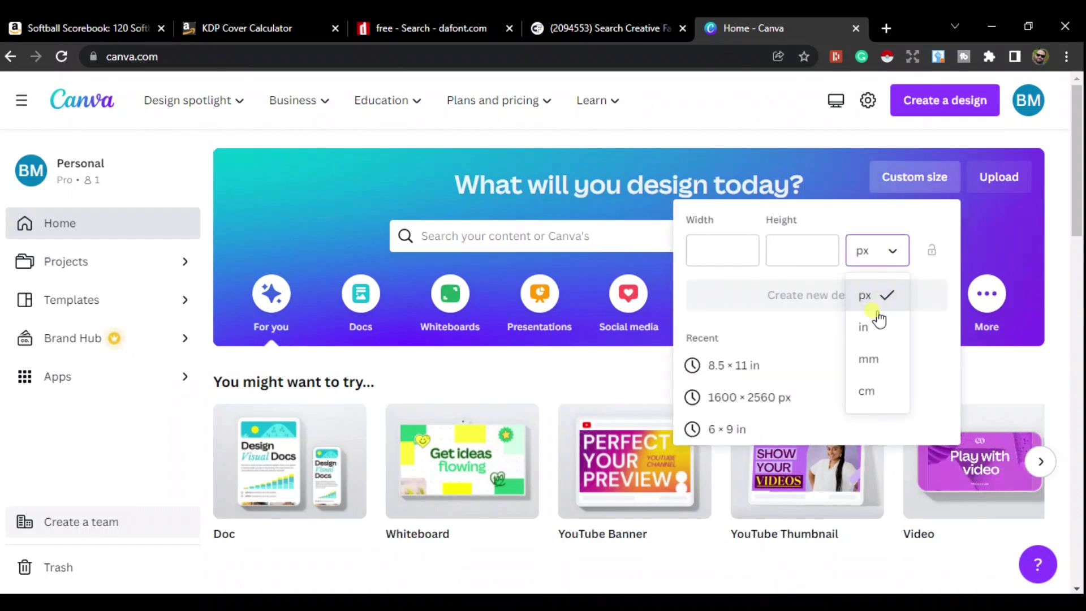
click(876, 331)
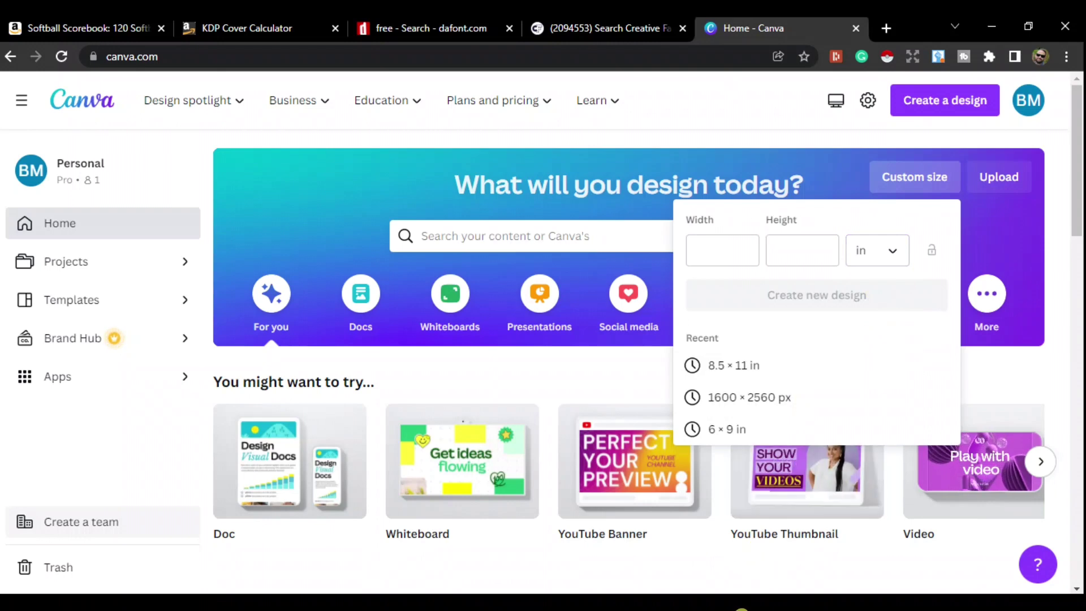
click(742, 609)
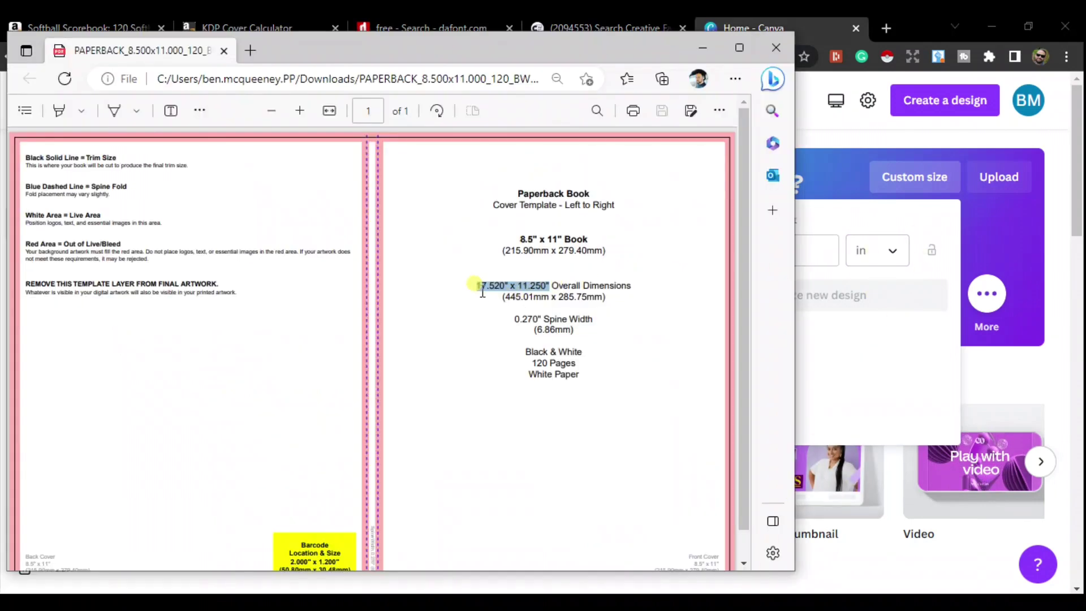
drag(486, 291, 477, 287)
click(883, 345)
- Enter width 17.520 and height 11.250 inches and create the design
click(727, 253)
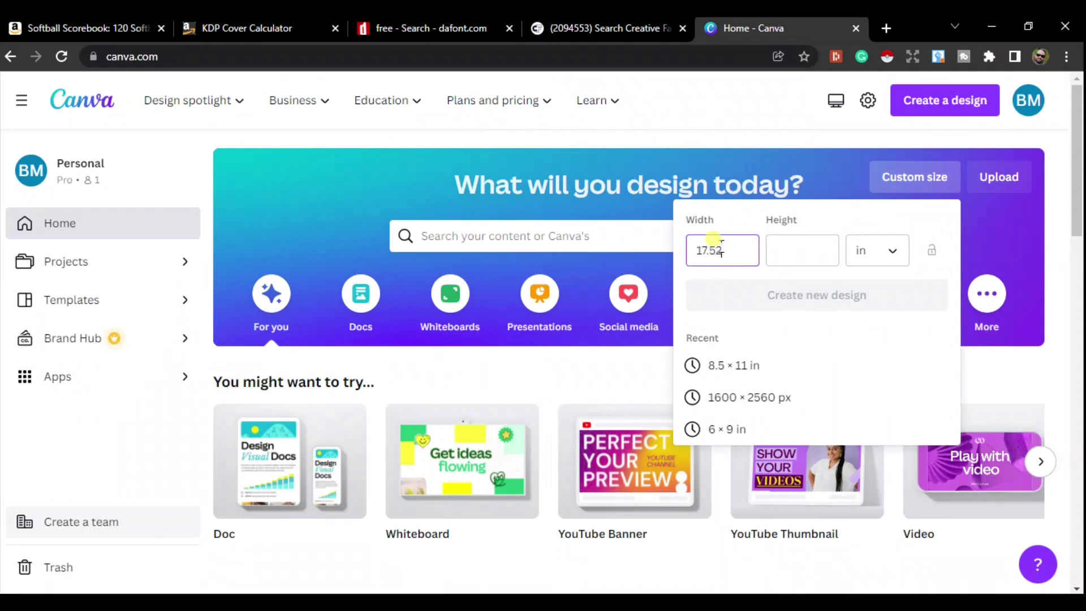
click(778, 242)
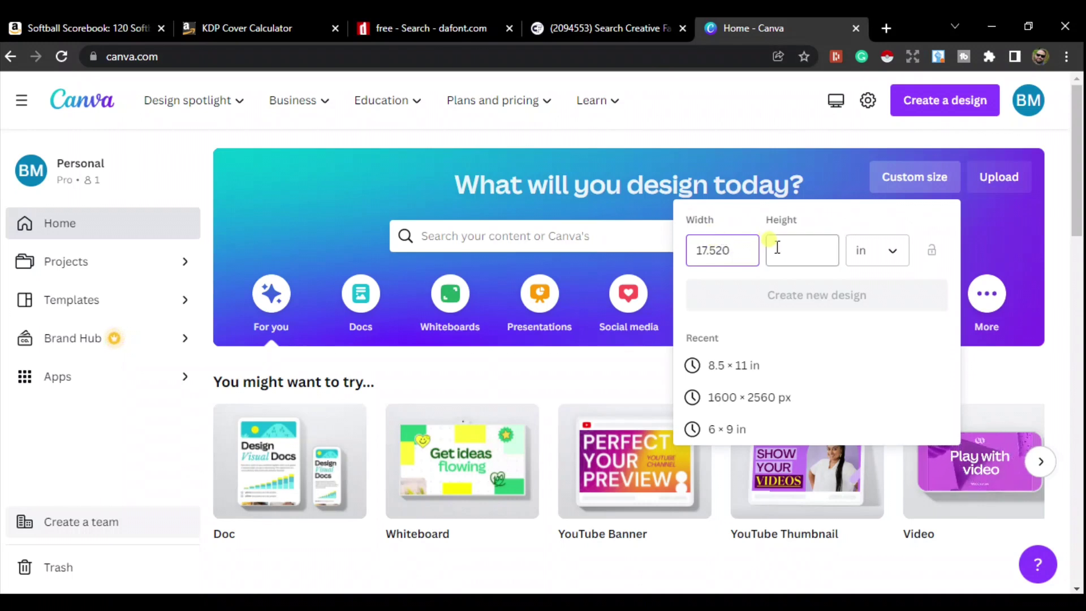
text(11)
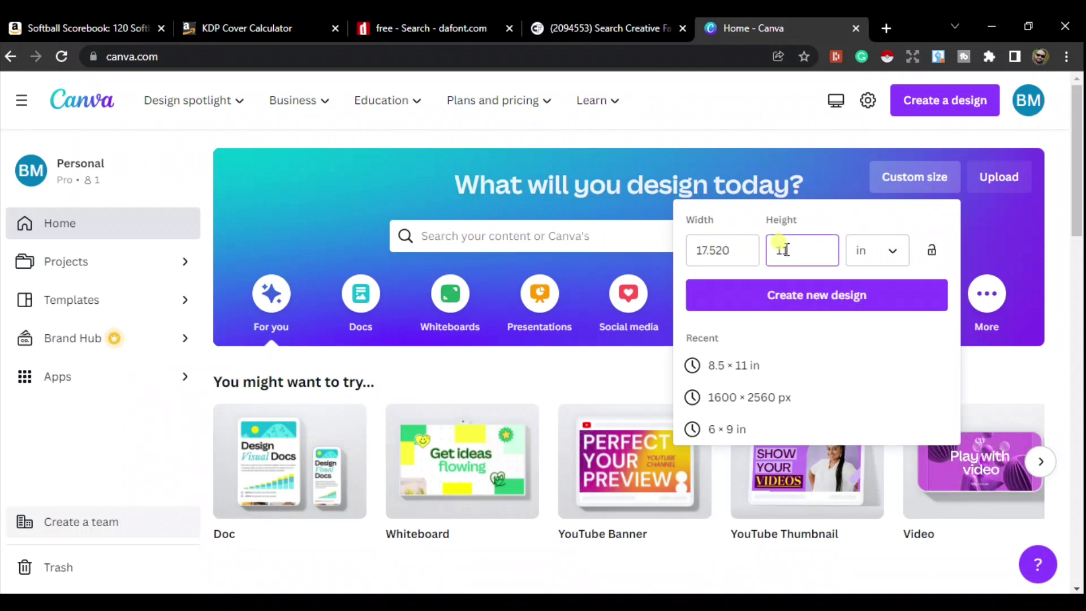
text(.250)
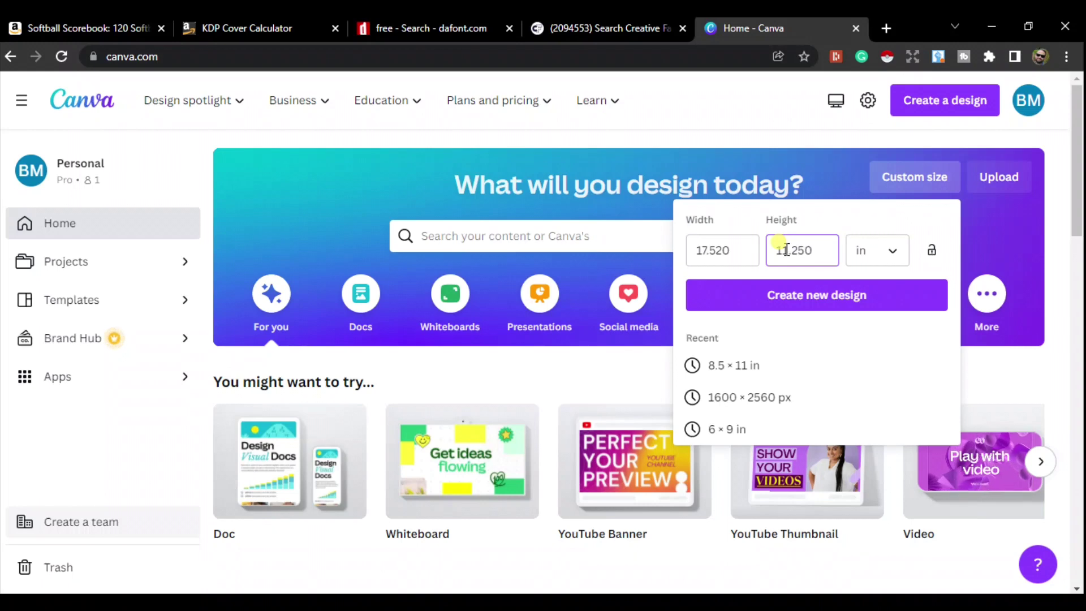
key(alt+Tab)
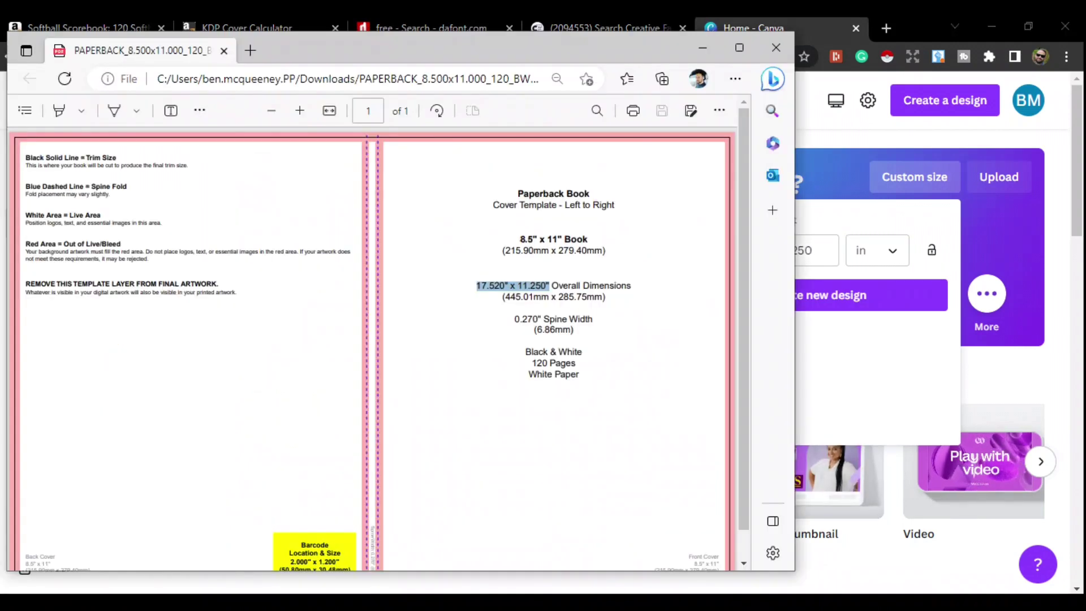
key(alt+Tab)
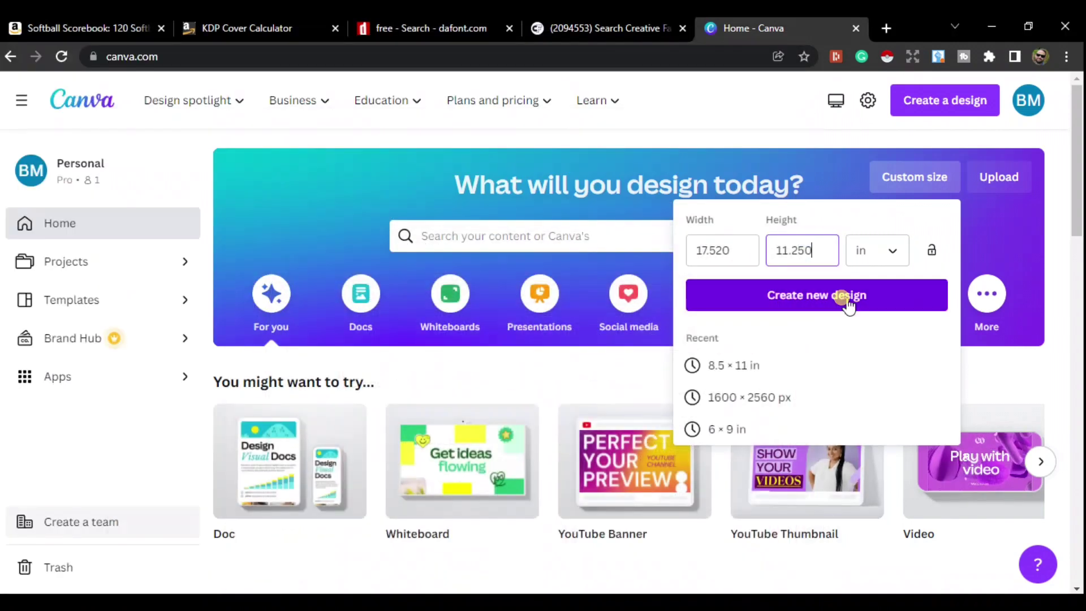
click(849, 295)
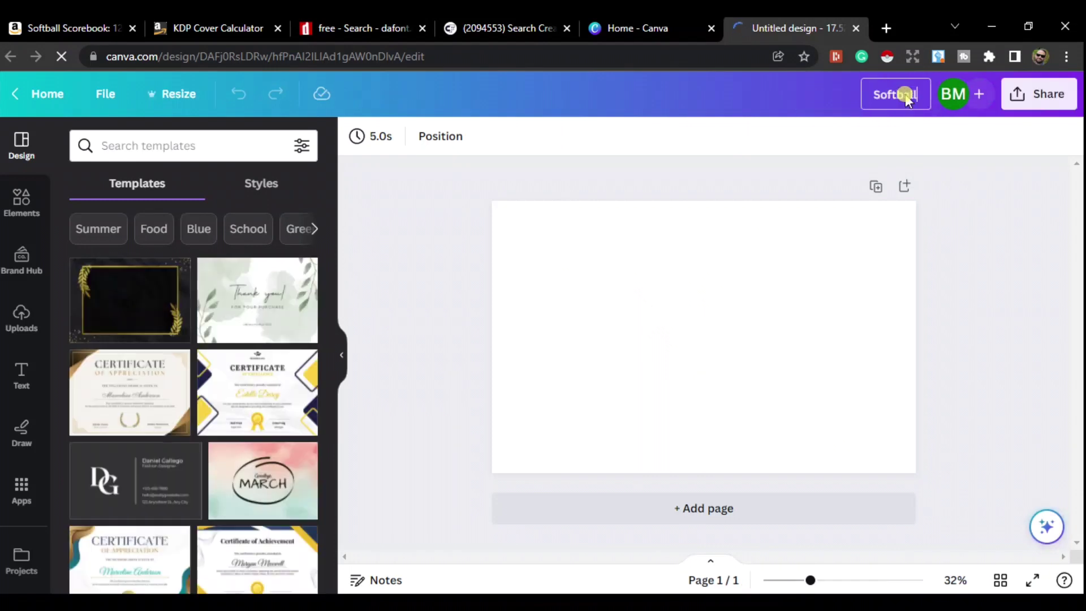
- Title the design 'Softball Scorebook' and add the uploaded KDP template image
text(Score)
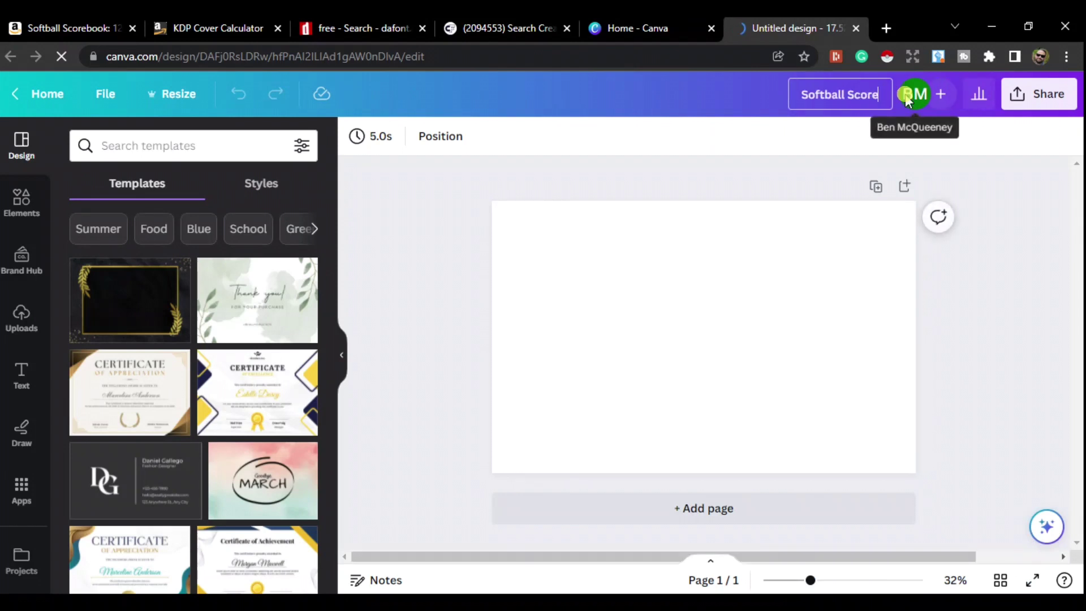
text(book)
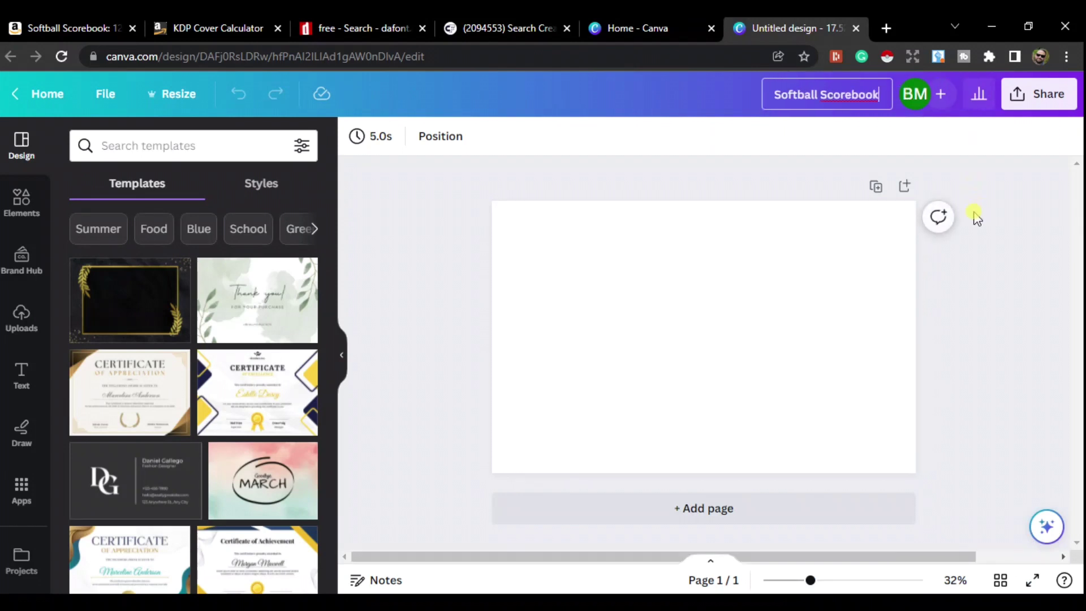
click(997, 222)
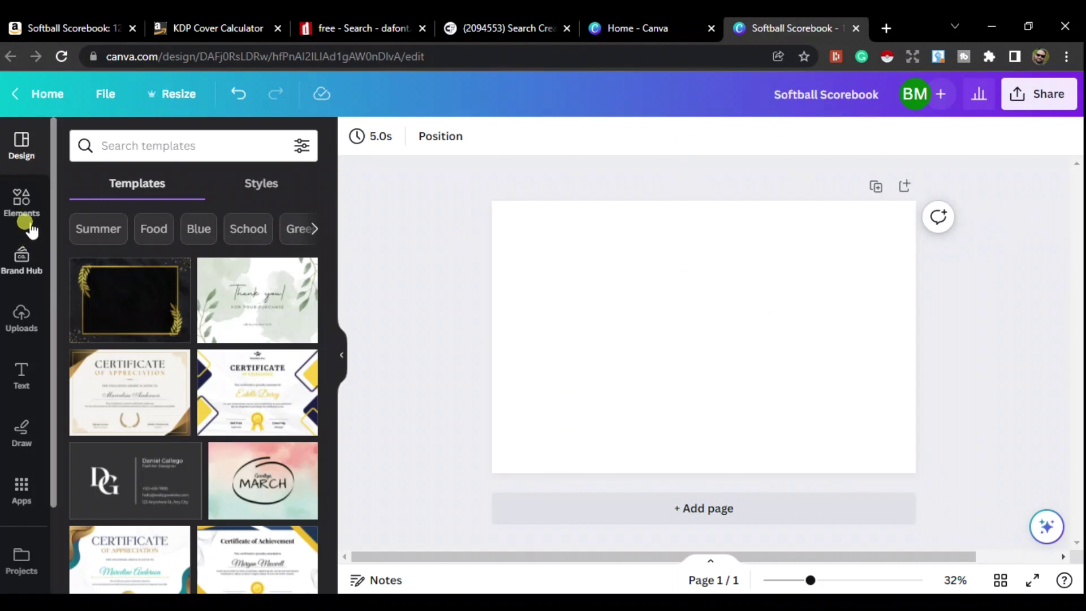
click(26, 320)
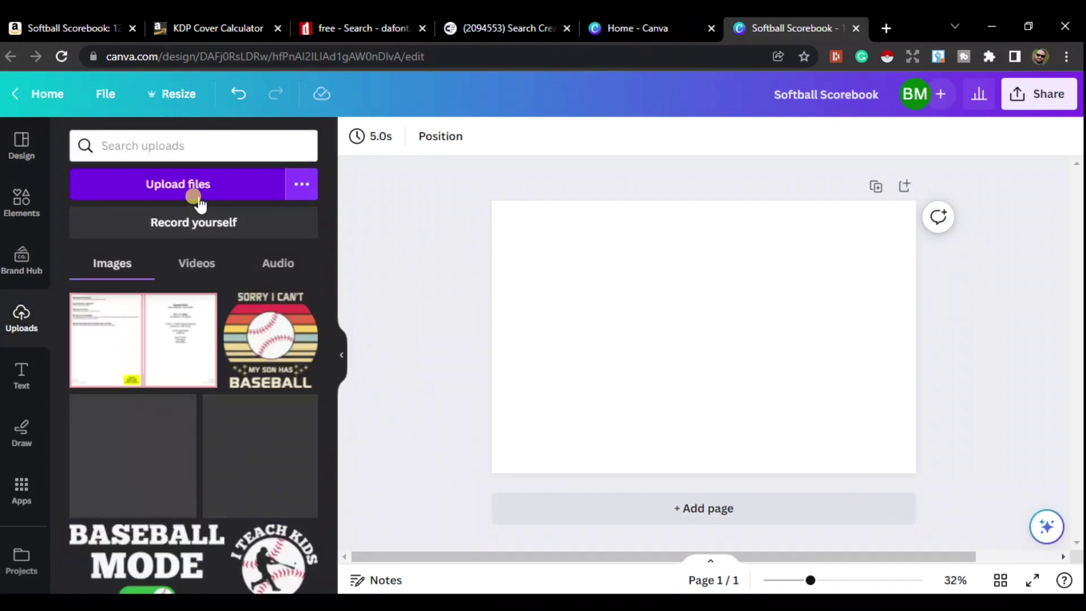
click(180, 345)
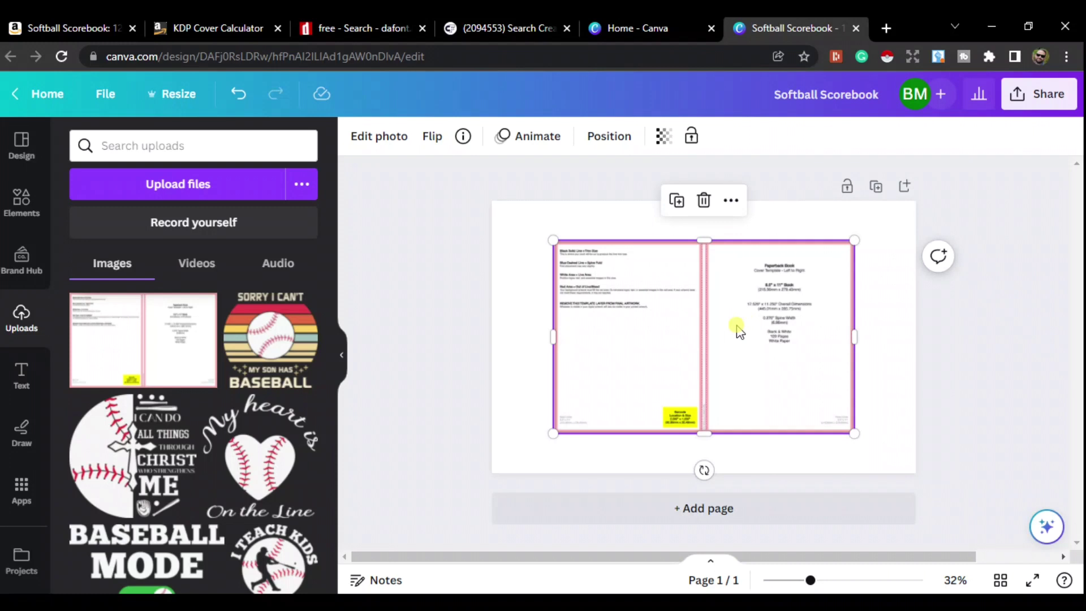
- Align the template to the top-left corner, stretch it over the page, and lock it
drag(736, 327, 678, 287)
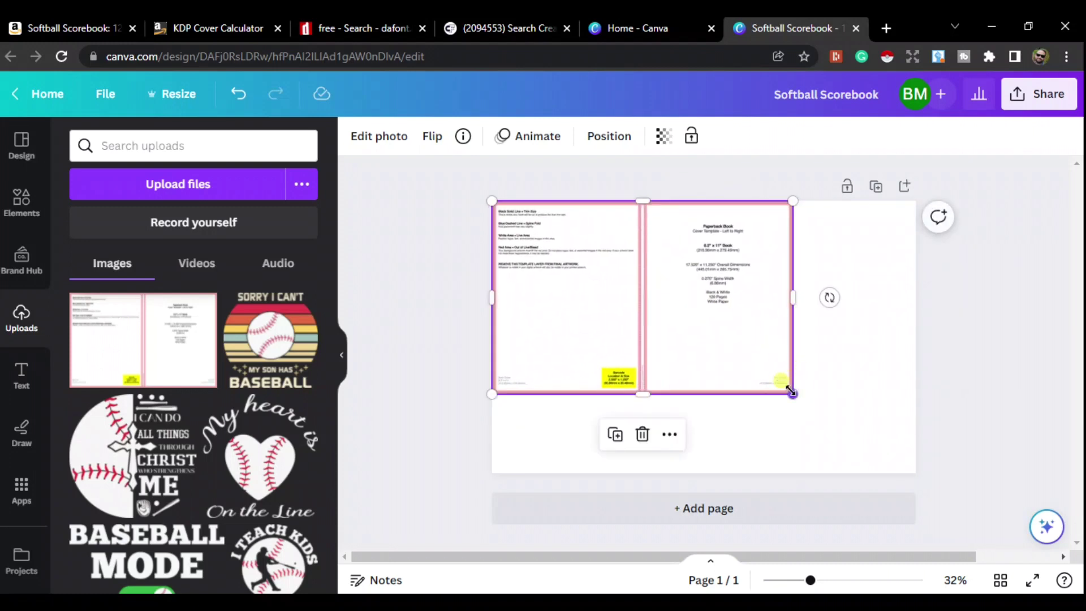
drag(792, 394, 906, 473)
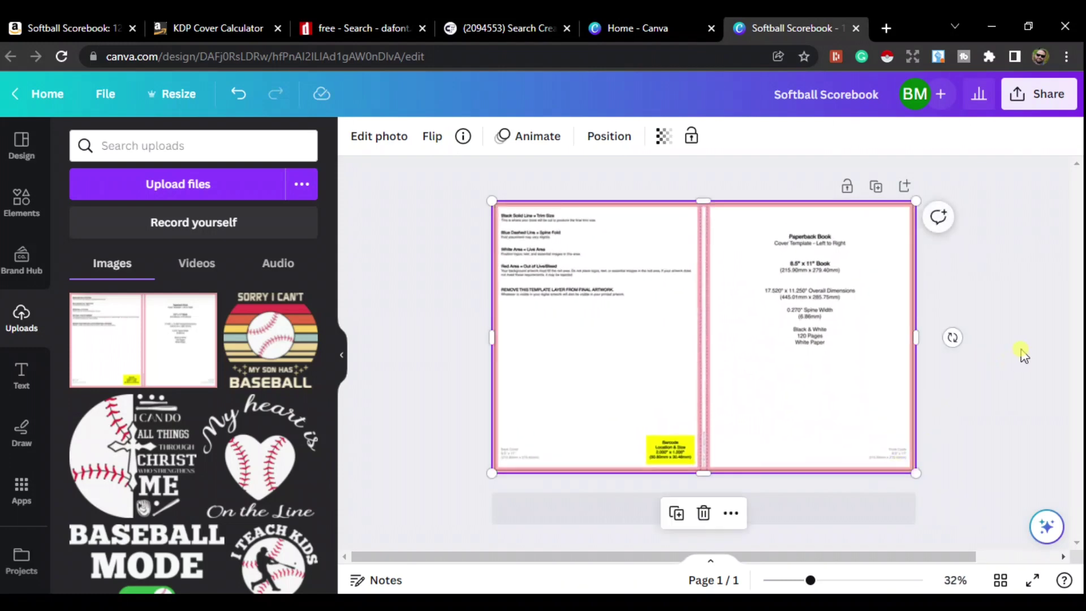
click(1023, 354)
click(871, 285)
click(846, 189)
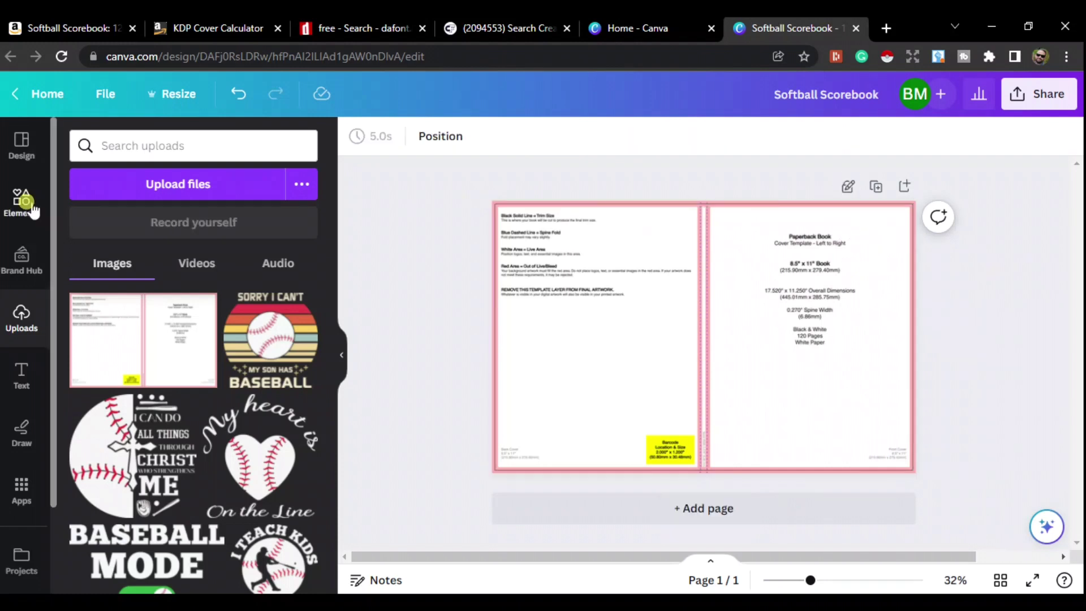
click(31, 207)
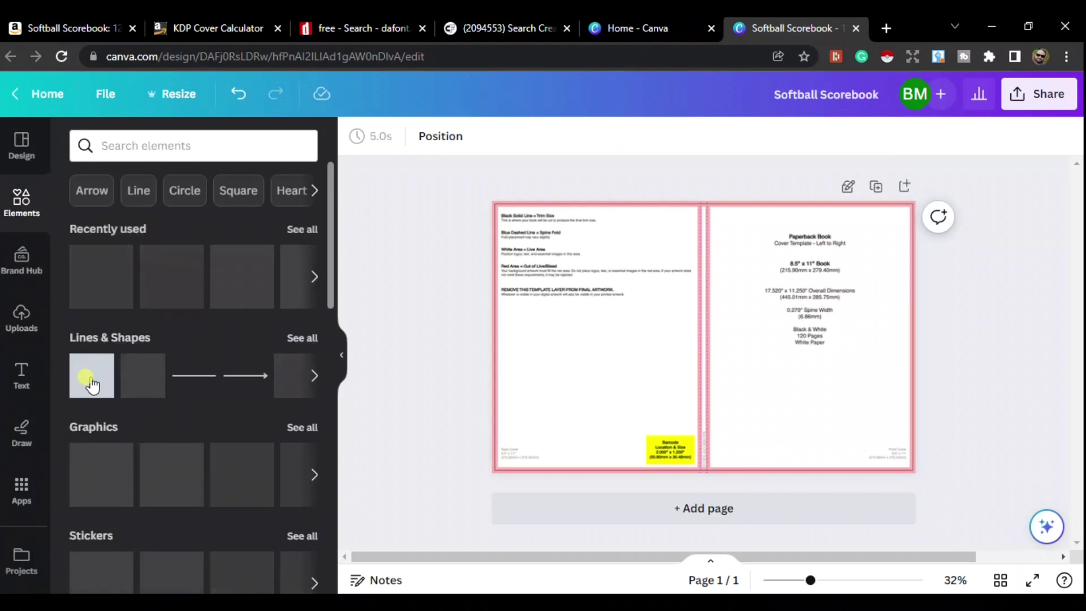
- Place a square shape on the locked template page, adjusting the page lock
drag(222, 361, 517, 298)
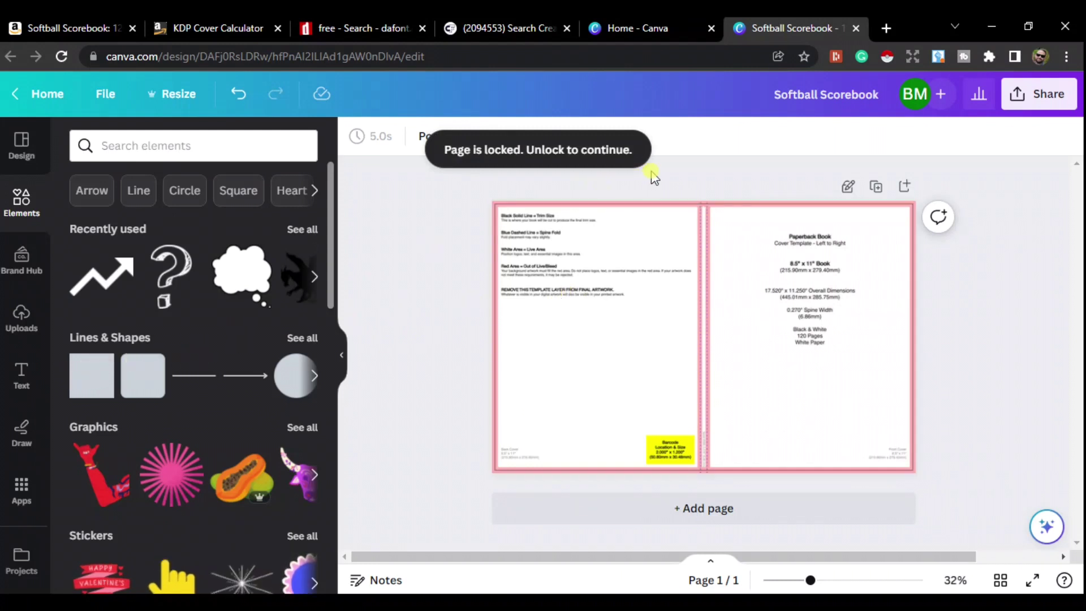
click(846, 186)
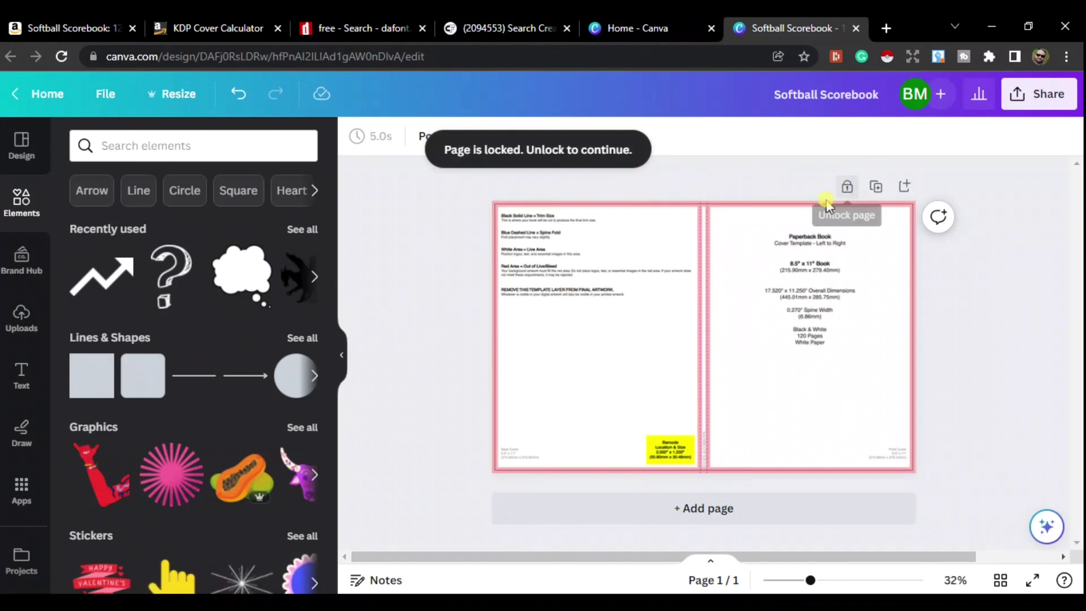
click(90, 376)
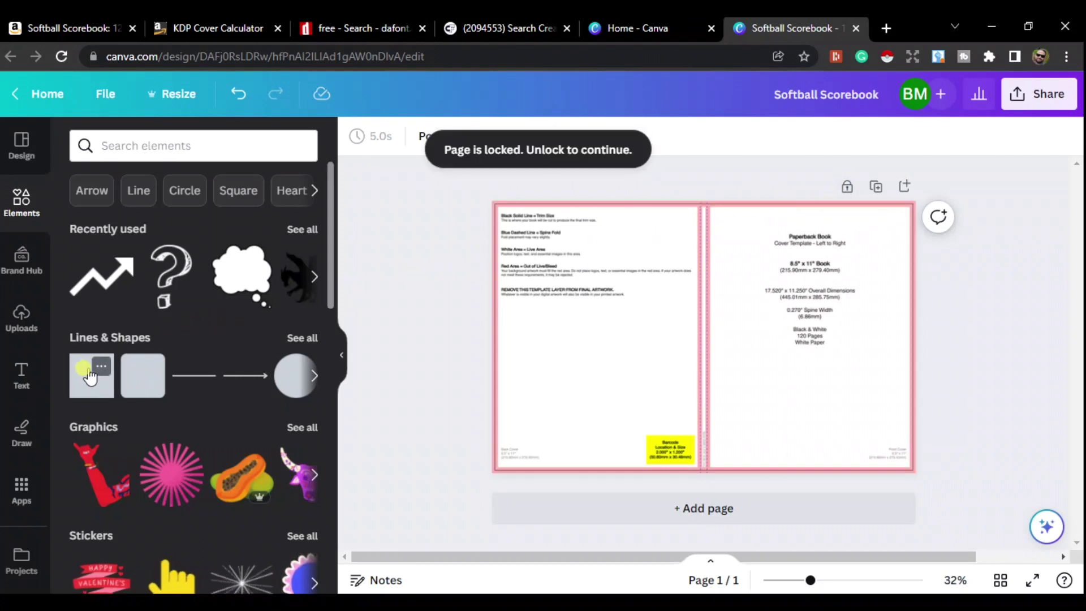
click(847, 186)
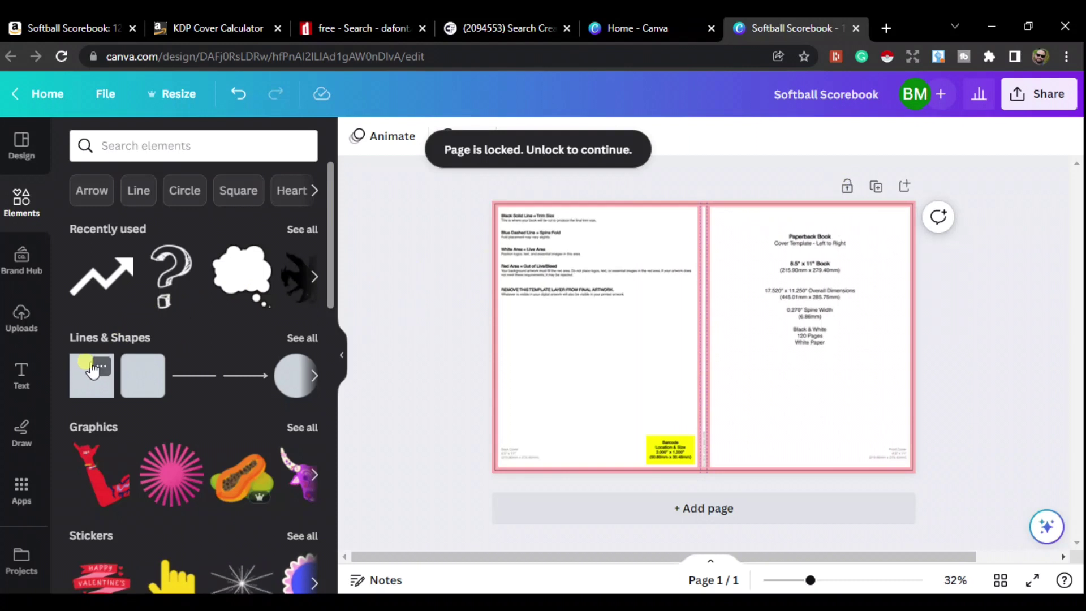
click(94, 370)
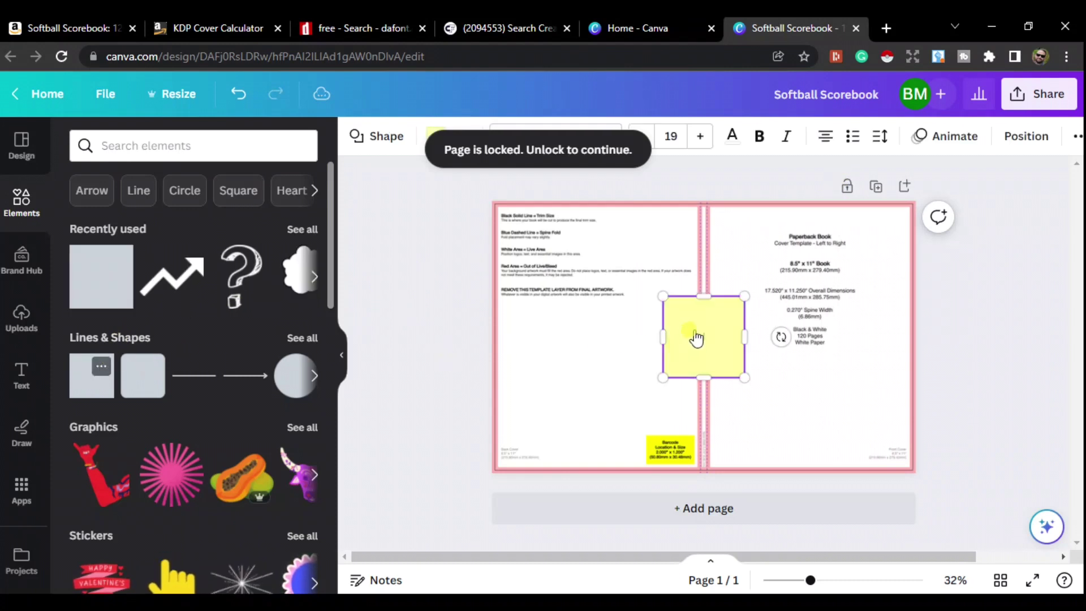
- Stretch the square across the entire cover spread and colour it white
drag(673, 318, 508, 218)
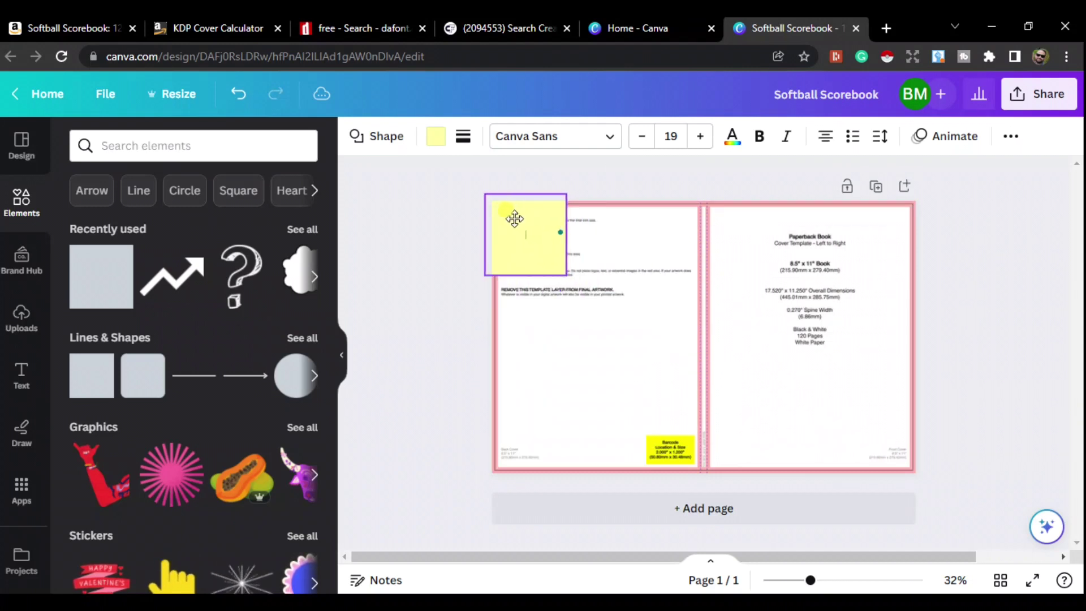
drag(666, 316, 925, 482)
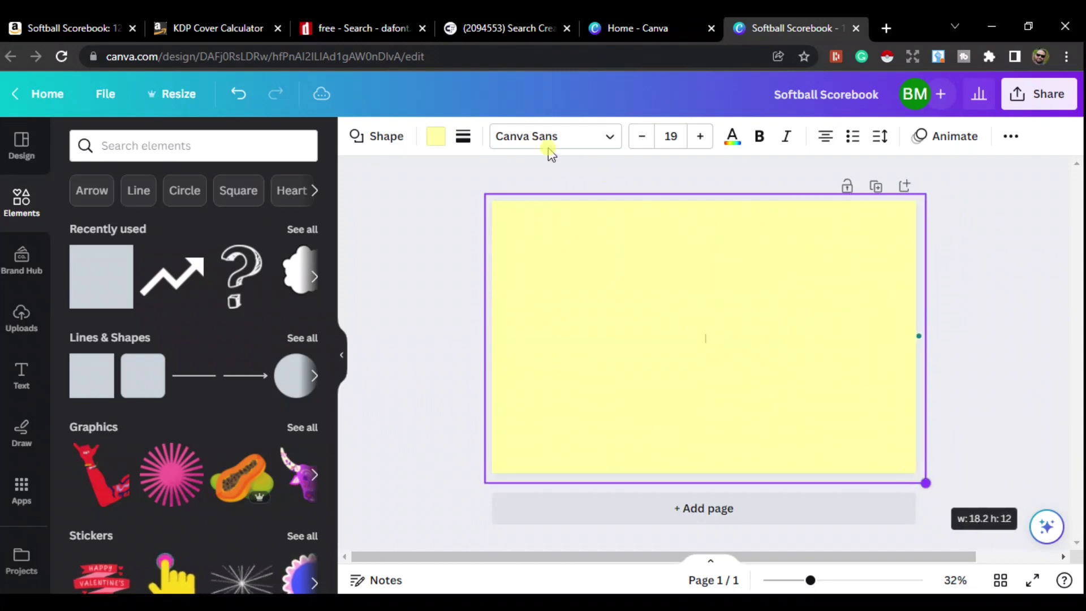
click(435, 138)
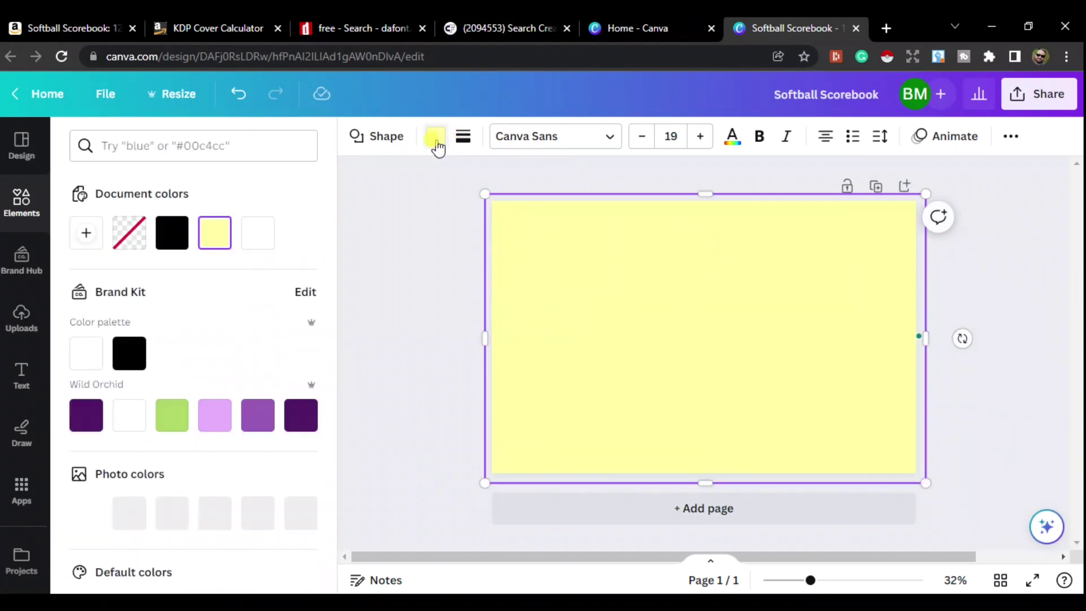
click(256, 240)
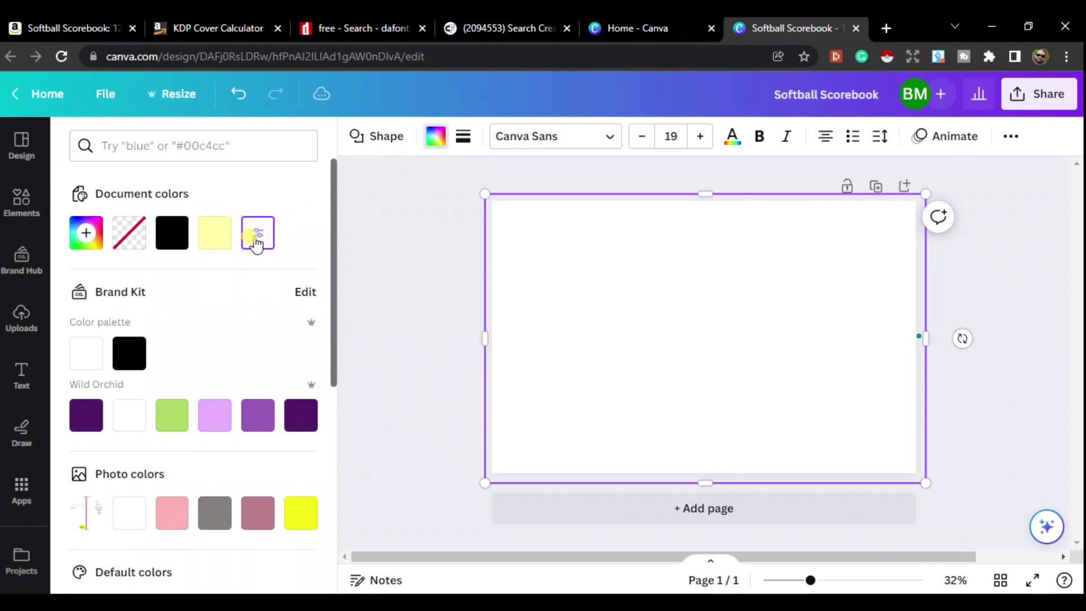
- Set the white rectangle's transparency to 46
click(1011, 142)
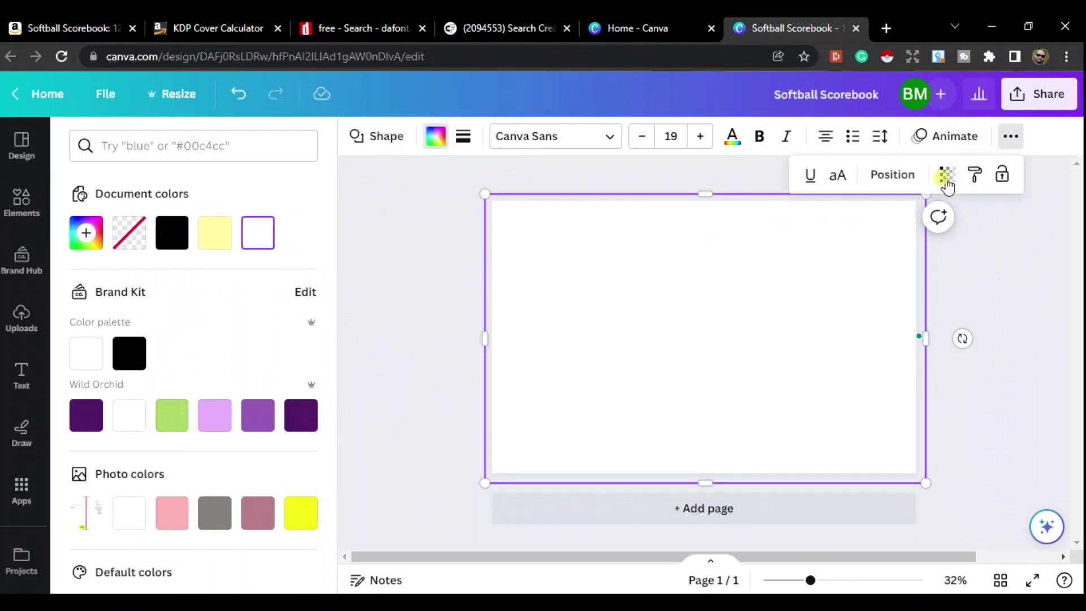
click(944, 179)
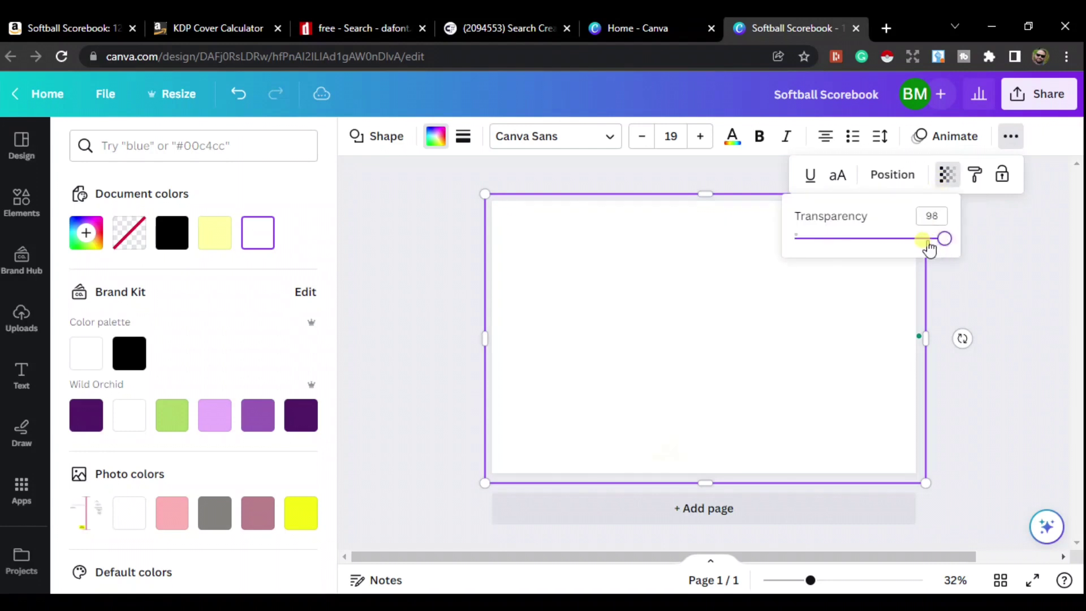
drag(939, 247, 866, 251)
click(980, 299)
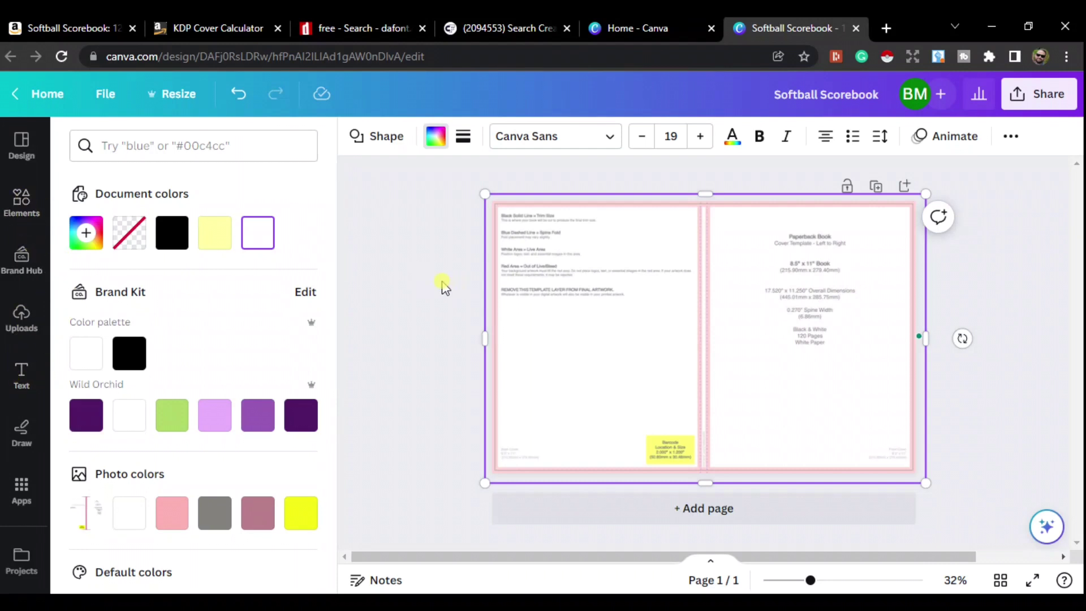
- Deselect the white rectangle and switch to the DaFont 'free' search results
key(Escape)
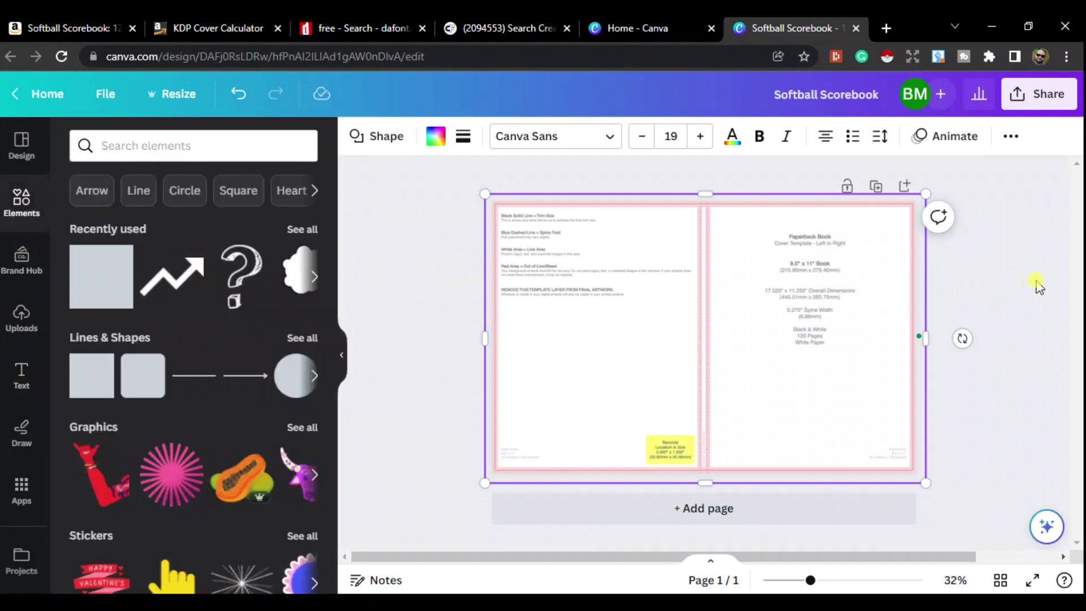
click(1038, 287)
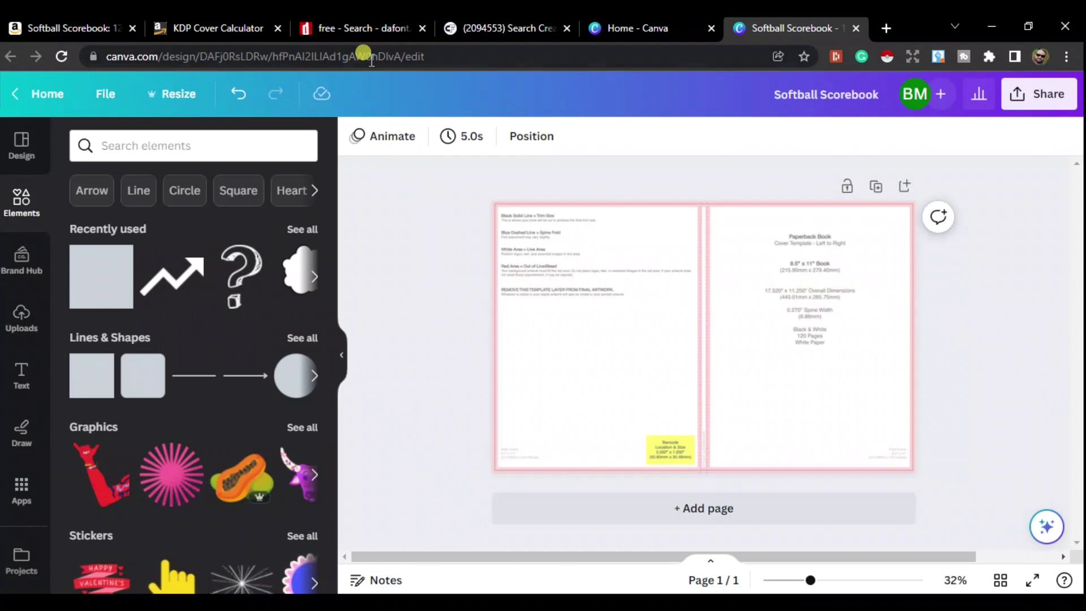
click(377, 29)
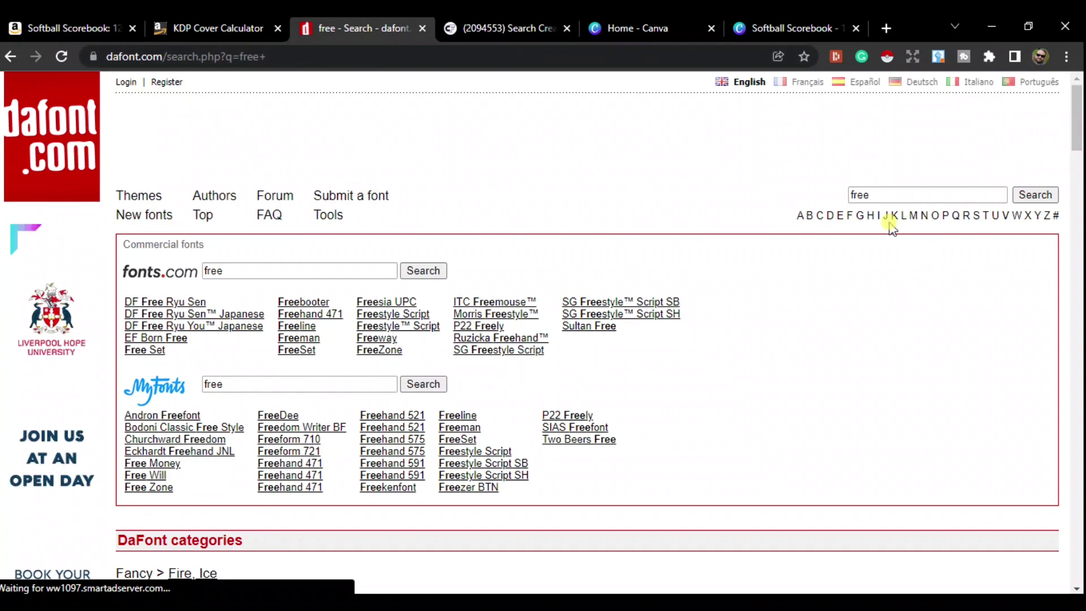
click(871, 196)
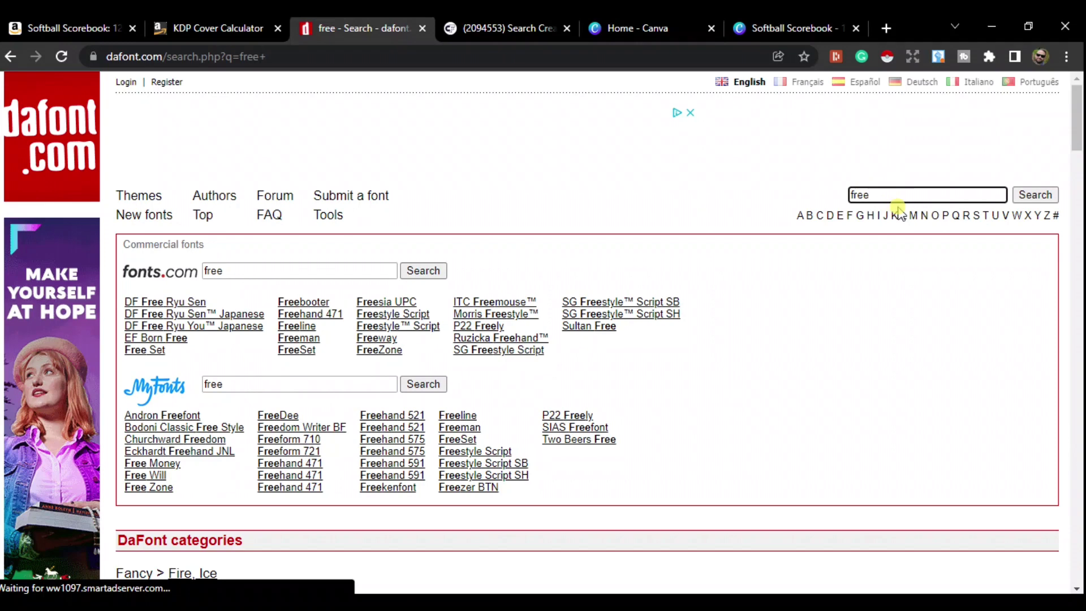
text(Ty)
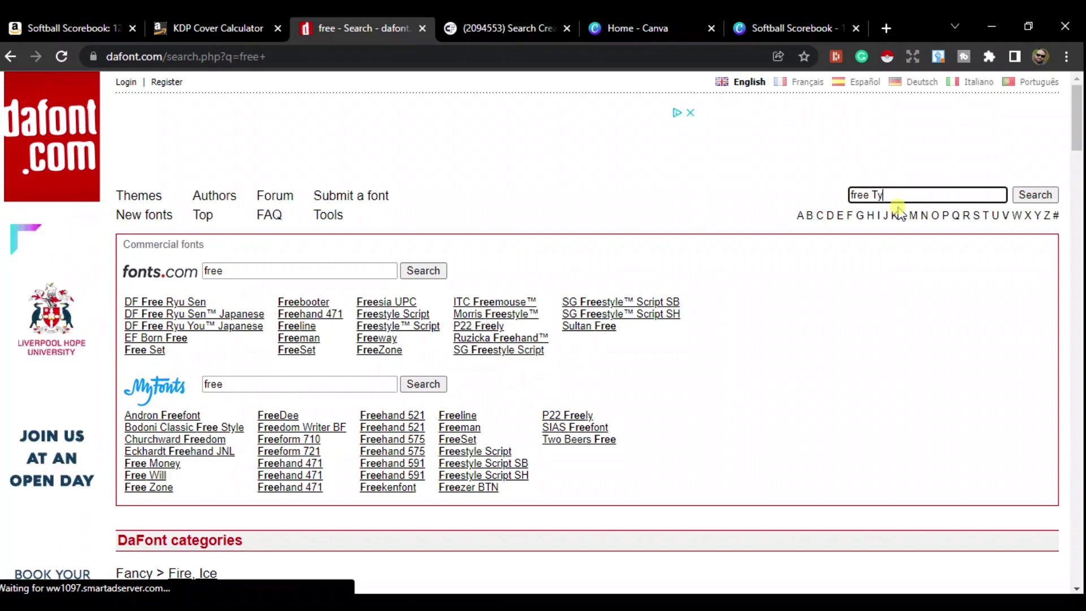
text(pe anything!)
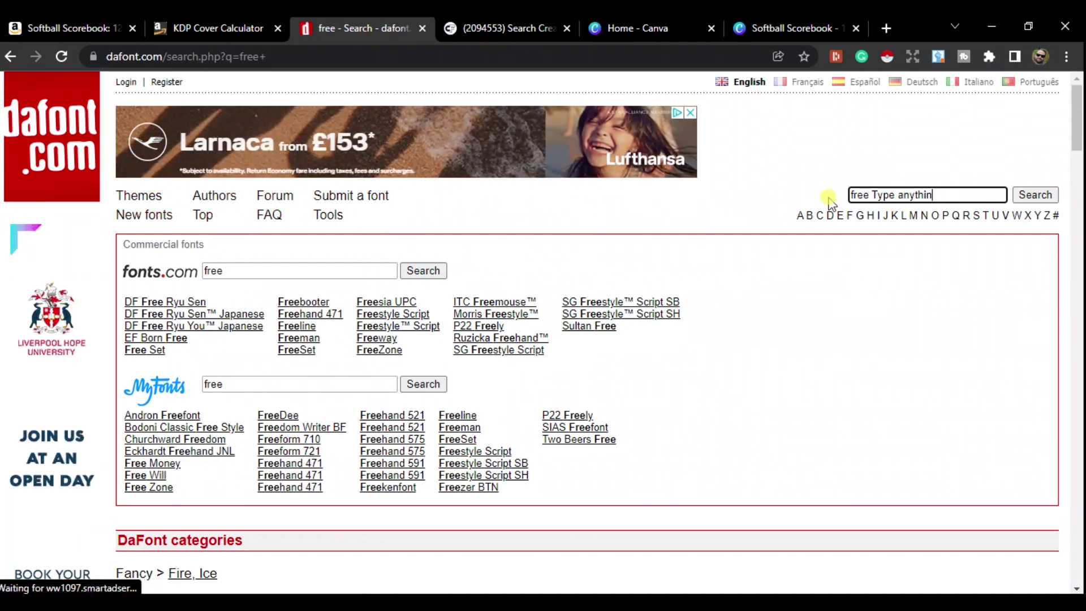
key(BackSpace)
key(BackSpace)
key(BackSpace)
key(BackSpace)
key(BackSpace)
key(BackSpace)
key(BackSpace)
key(BackSpace)
key(BackSpace)
key(BackSpace)
key(BackSpace)
key(BackSpace)
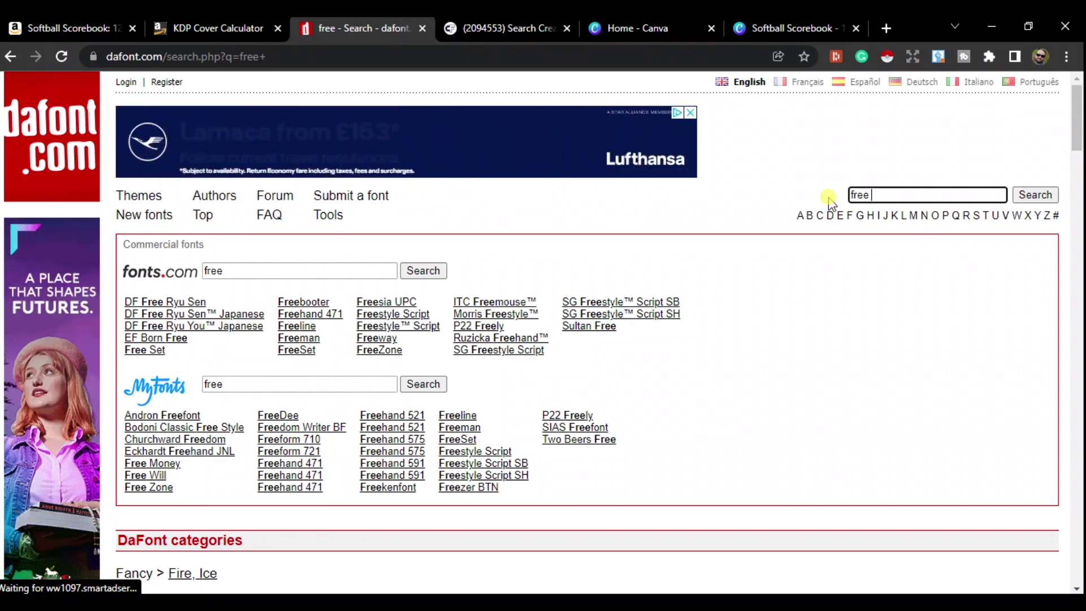
- Browse the free font results, download Freezone as freezone (1).zip, and open it
scroll(777, 229, down, 8)
scroll(769, 243, down, 2)
scroll(715, 235, up, 2)
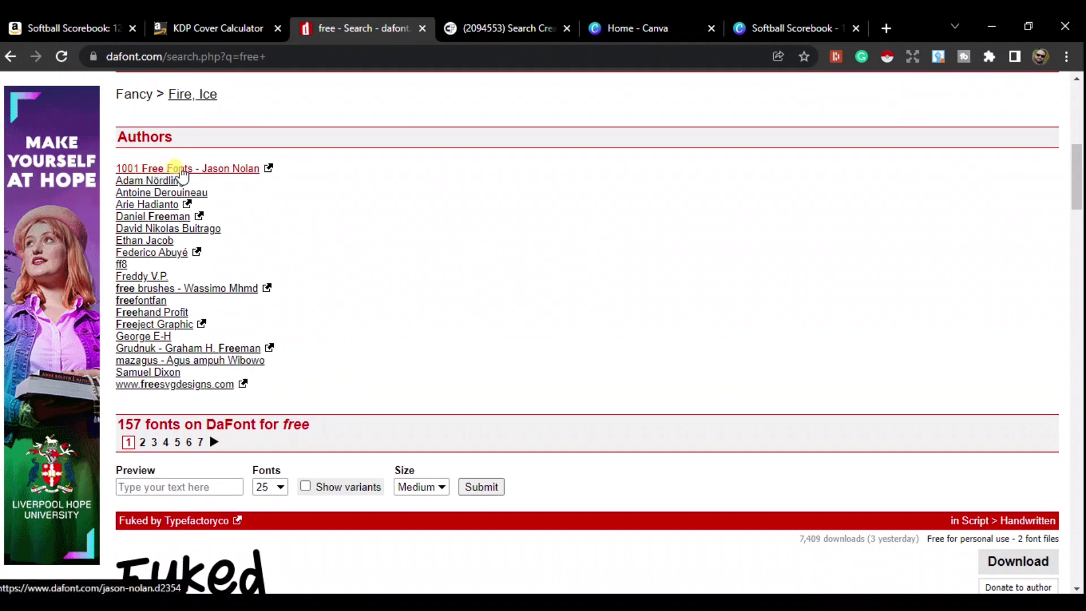
scroll(315, 278, down, 4)
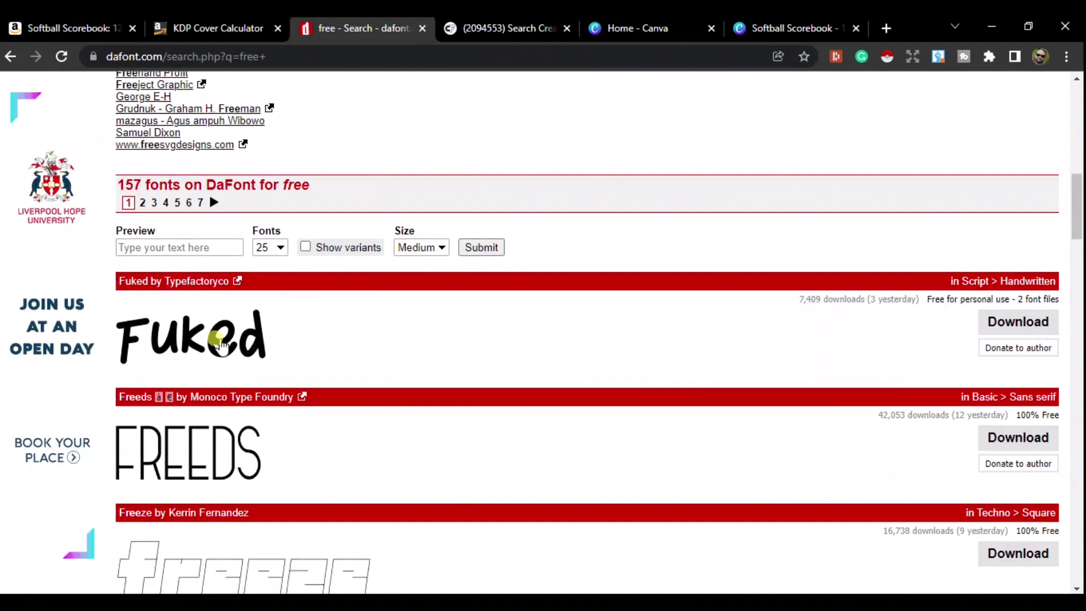
scroll(291, 372, down, 3)
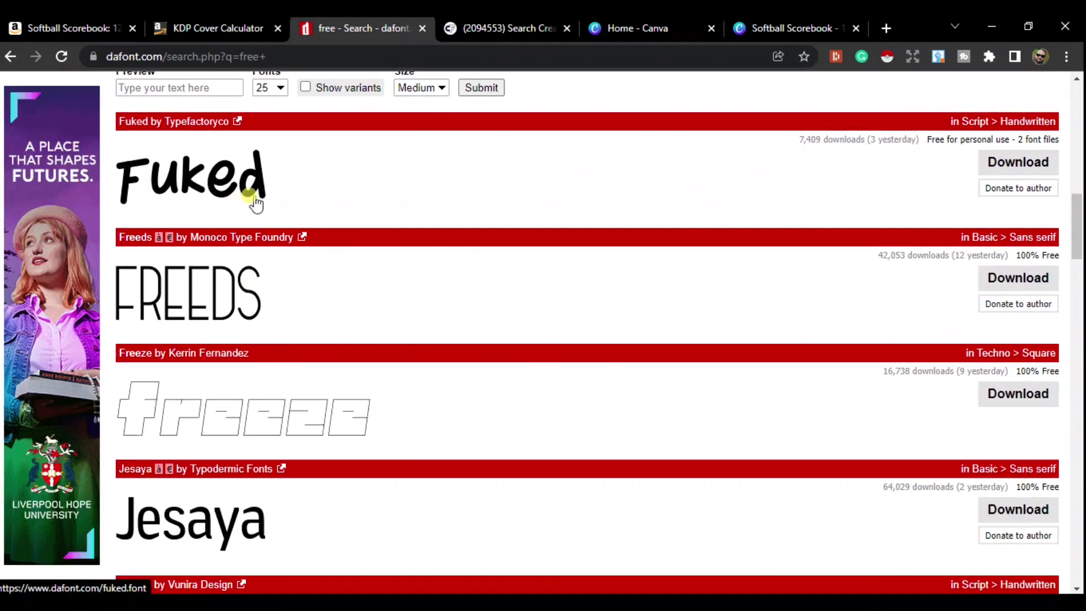
scroll(220, 300, down, 3)
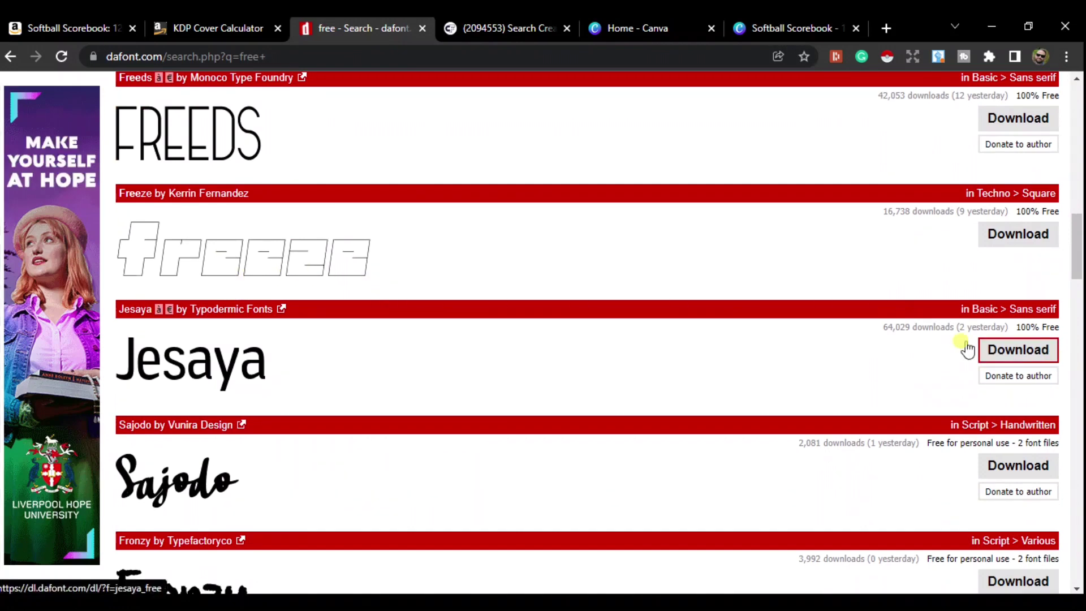
scroll(594, 383, down, 2)
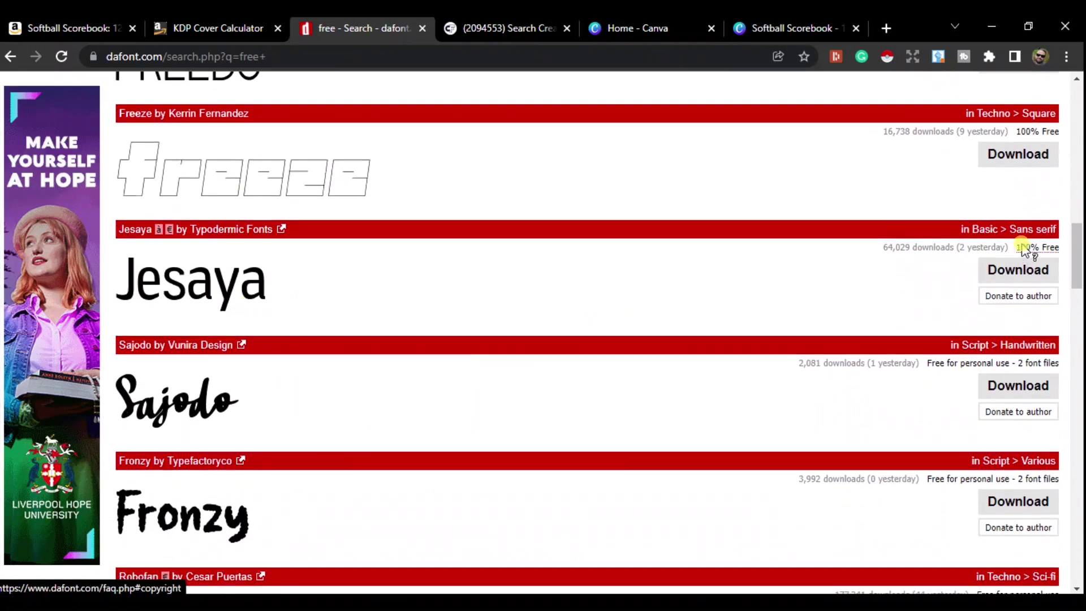
scroll(744, 304, down, 2)
scroll(744, 304, down, 2)
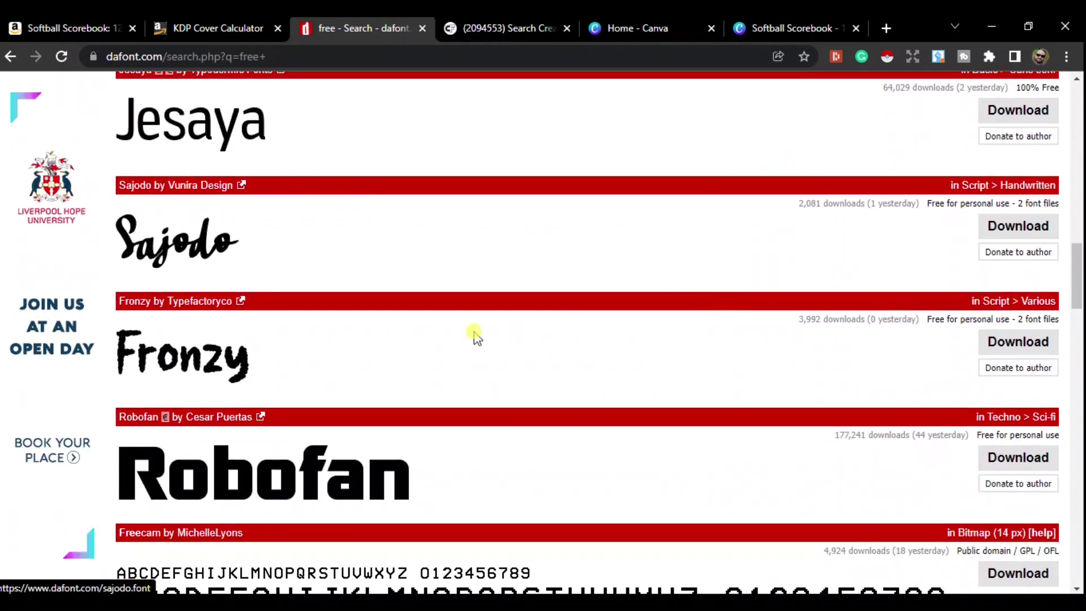
scroll(825, 376, down, 6)
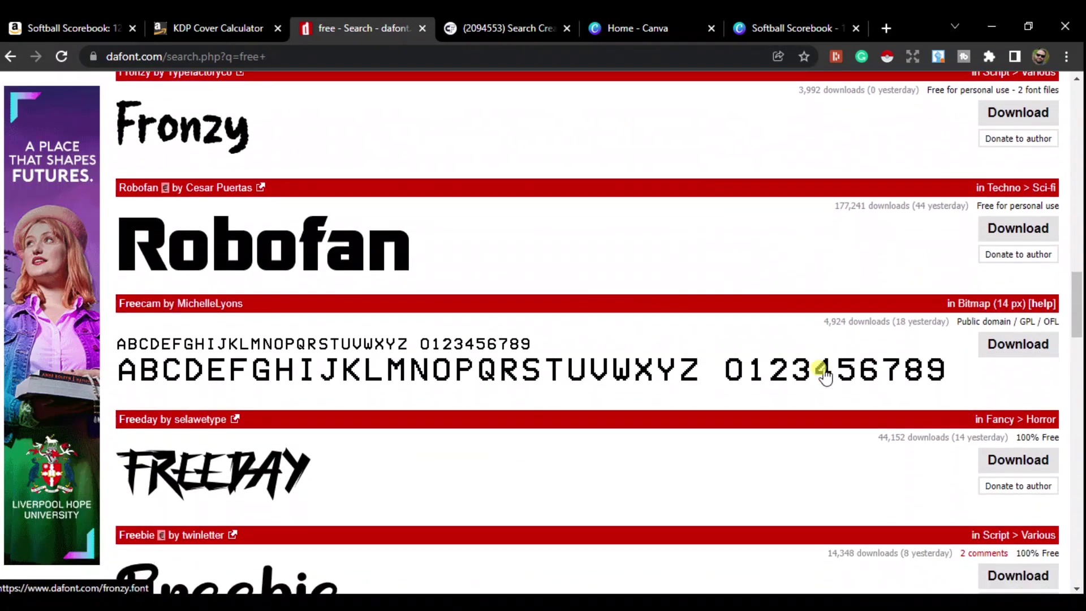
scroll(826, 376, down, 6)
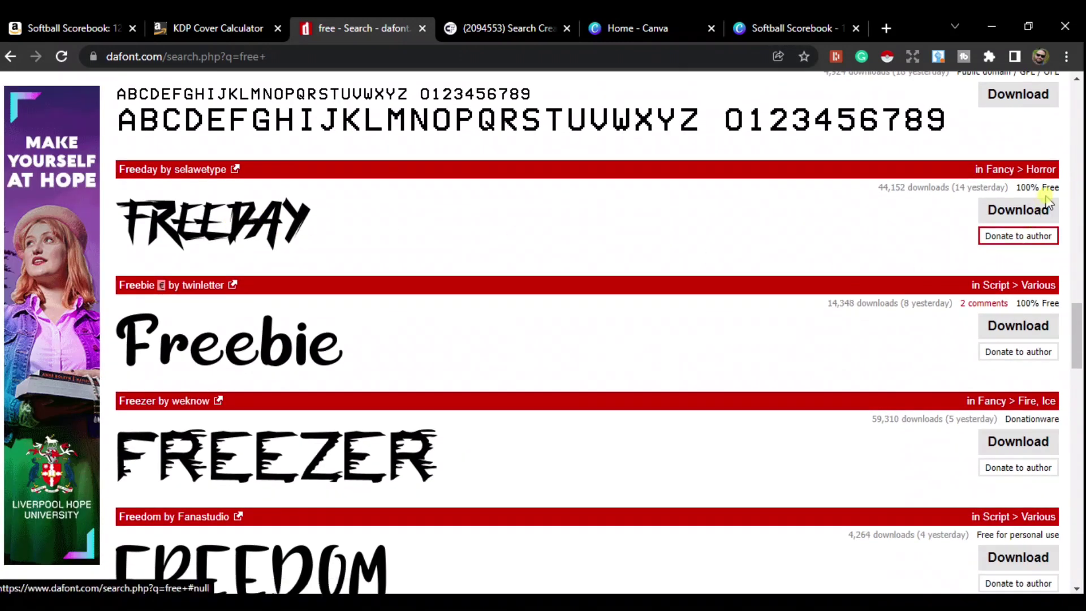
scroll(763, 323, down, 4)
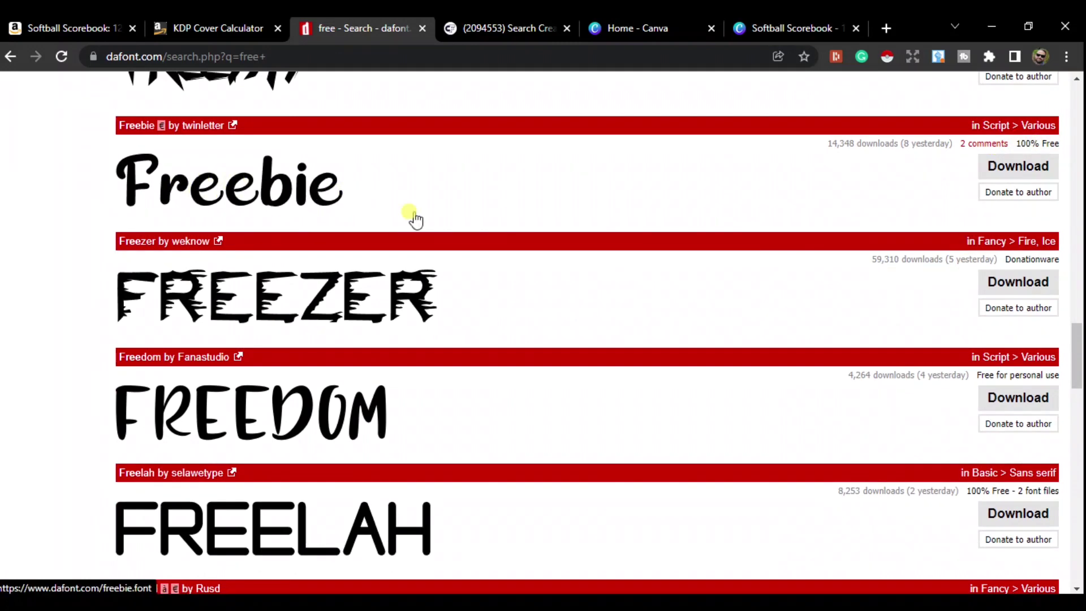
scroll(792, 333, down, 2)
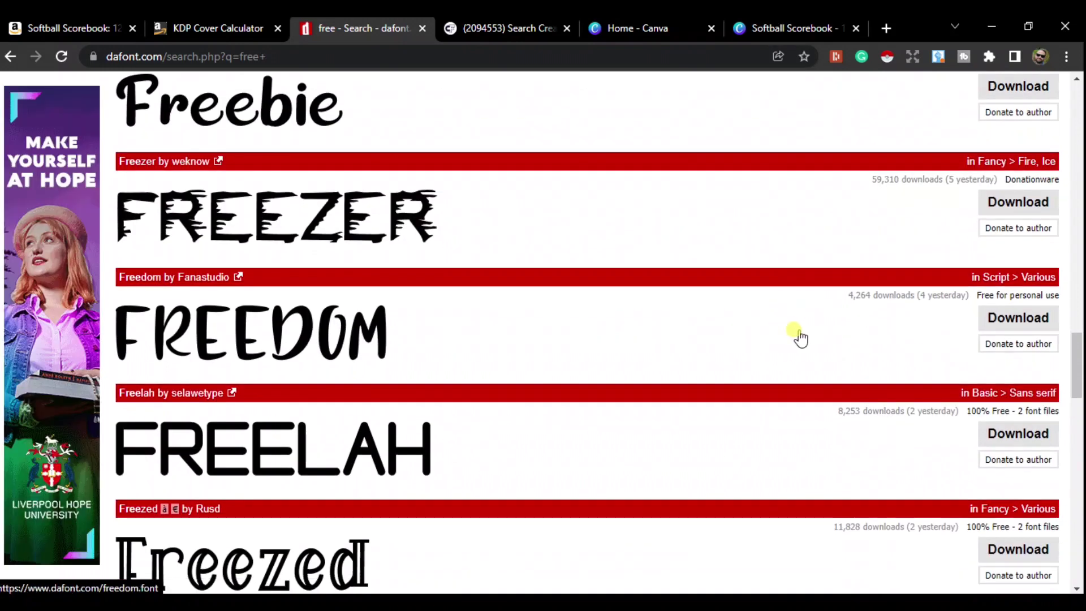
scroll(799, 338, down, 2)
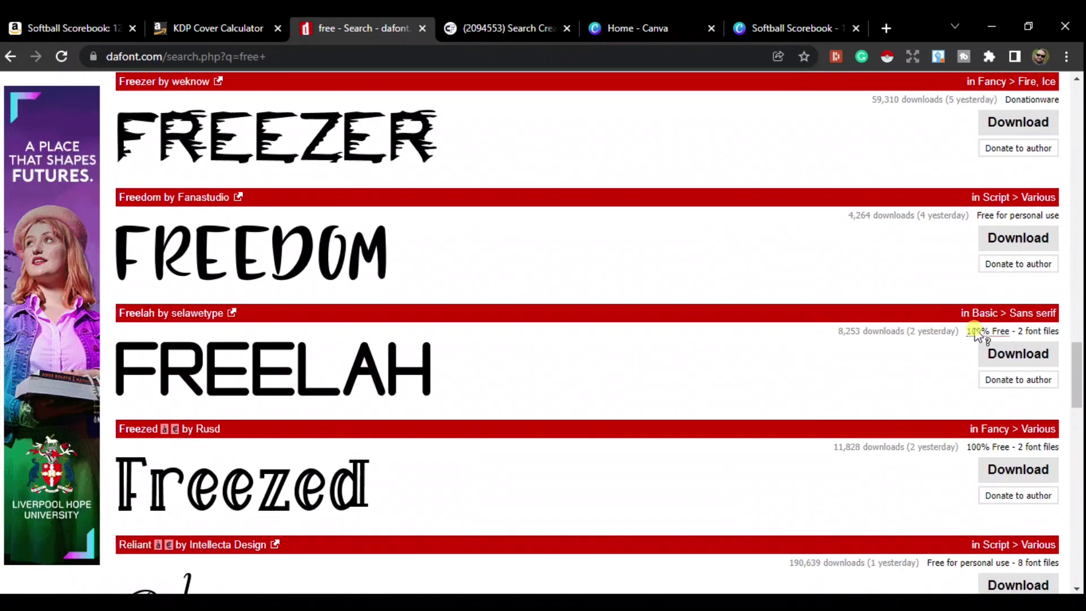
scroll(518, 368, down, 4)
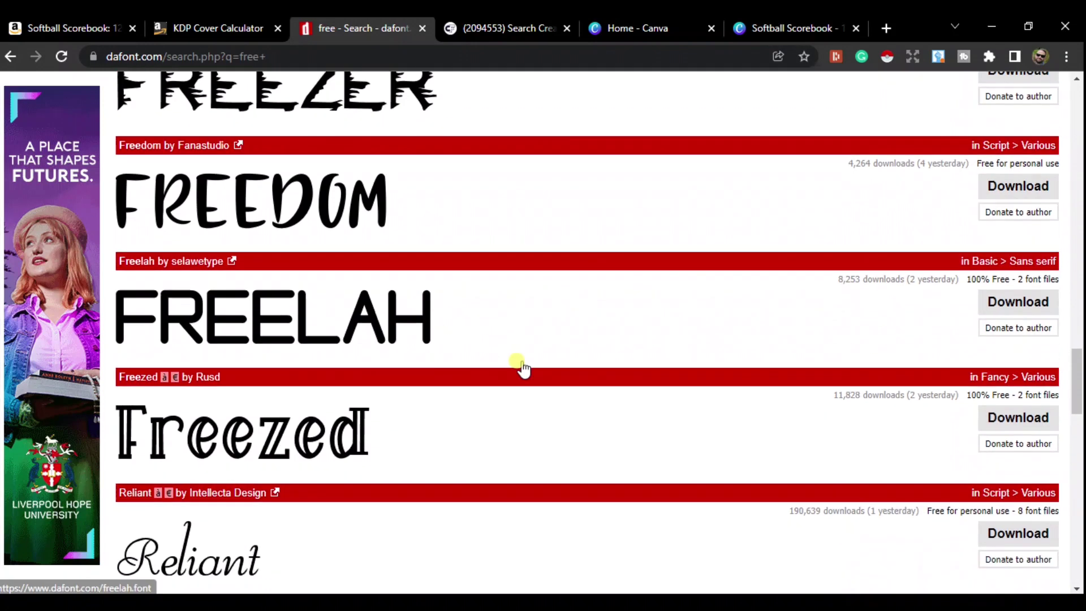
scroll(534, 367, down, 3)
scroll(536, 367, down, 3)
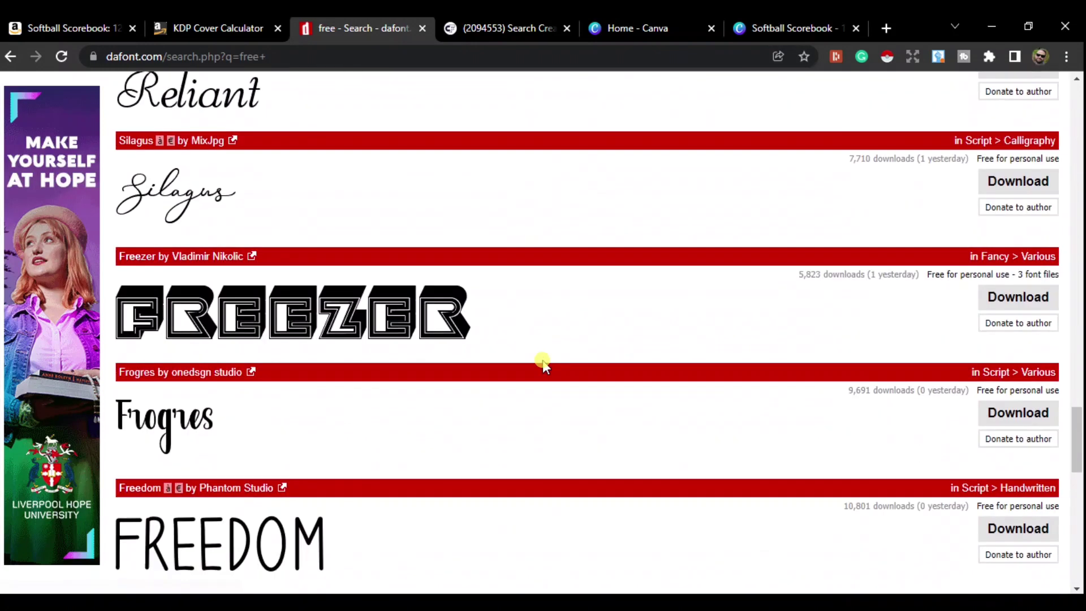
scroll(588, 376, down, 1)
scroll(593, 378, down, 6)
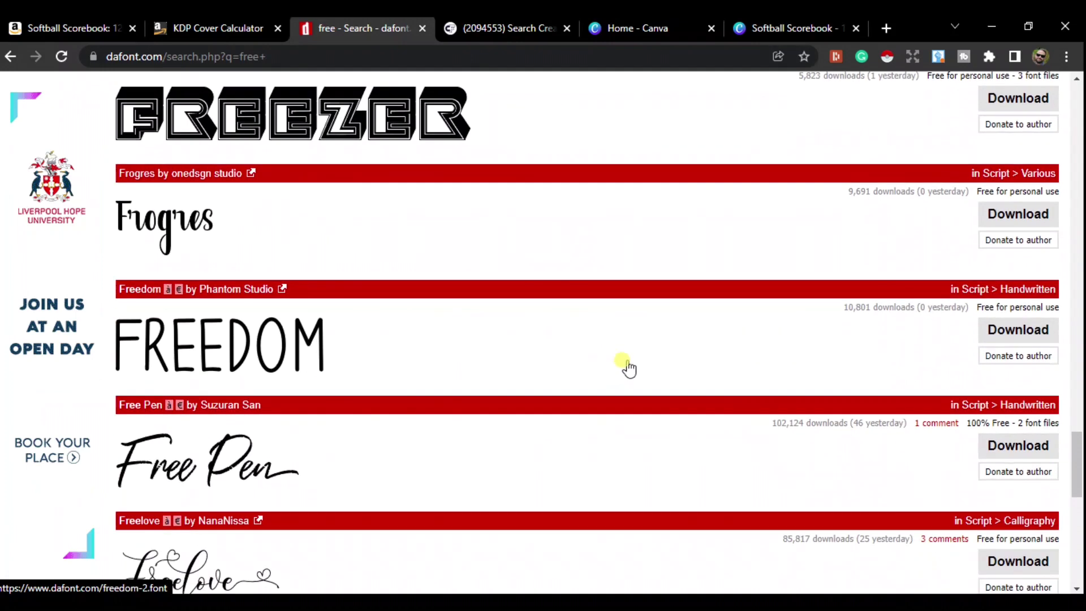
scroll(607, 363, down, 1)
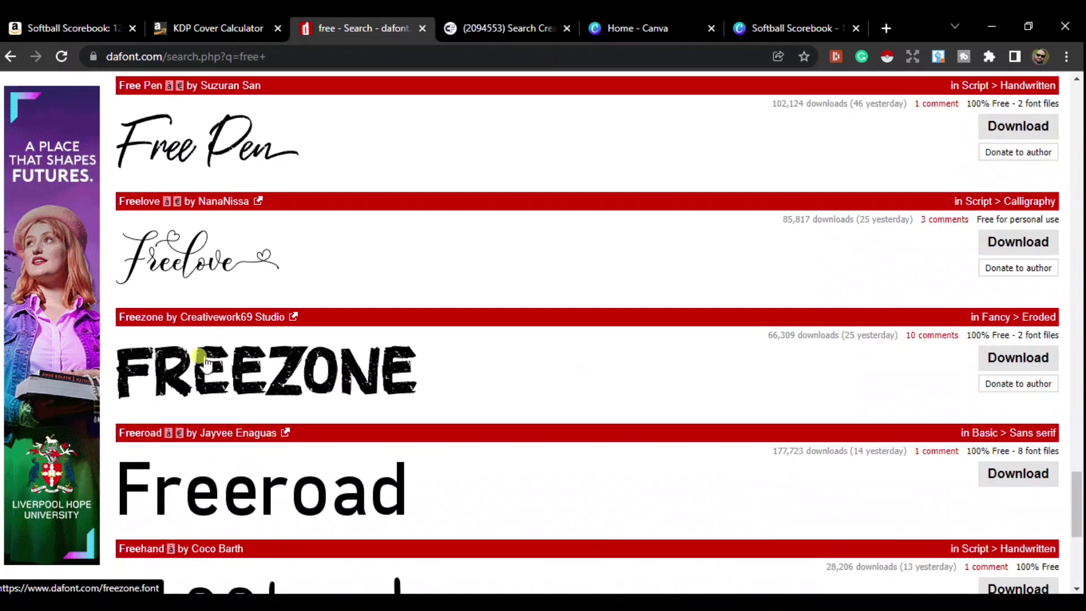
click(1012, 364)
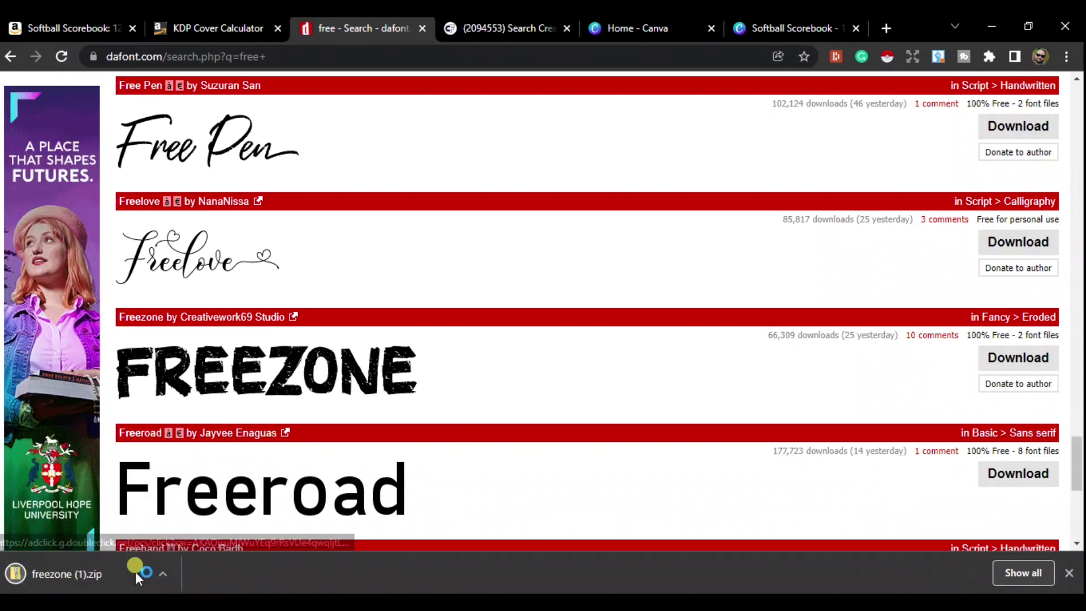
click(144, 573)
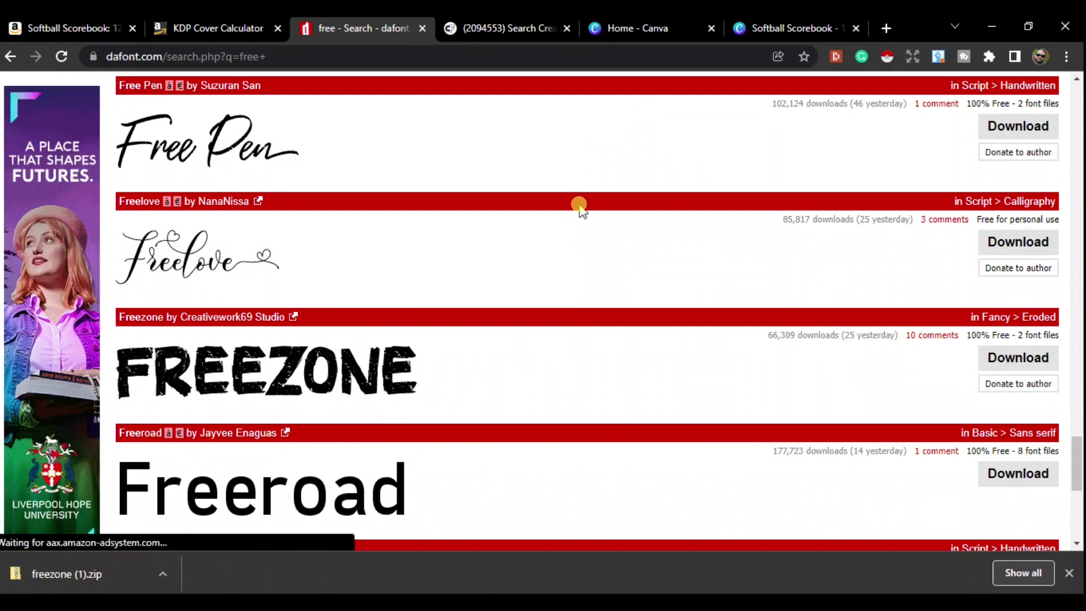
- Go to the Creative Fabrica baseball search and browse the results
click(498, 31)
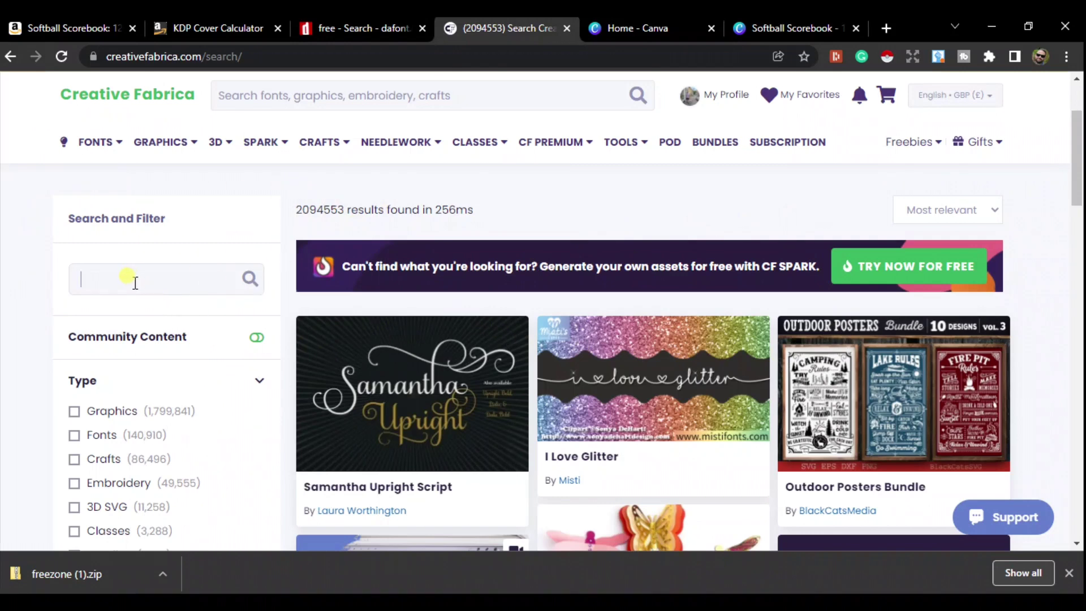
text(all)
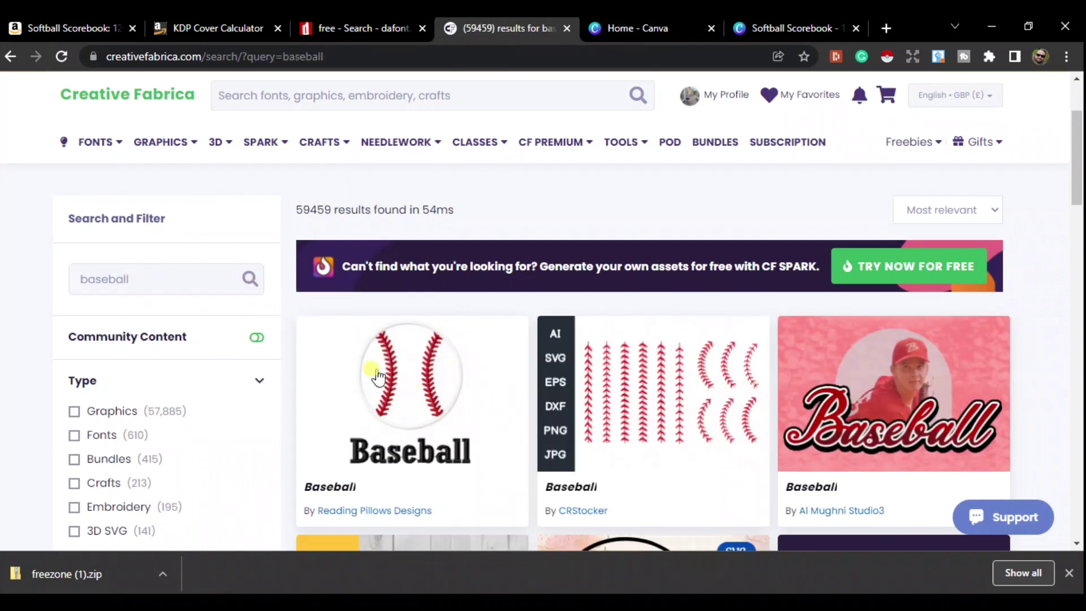
scroll(376, 376, down, 1)
scroll(616, 373, down, 2)
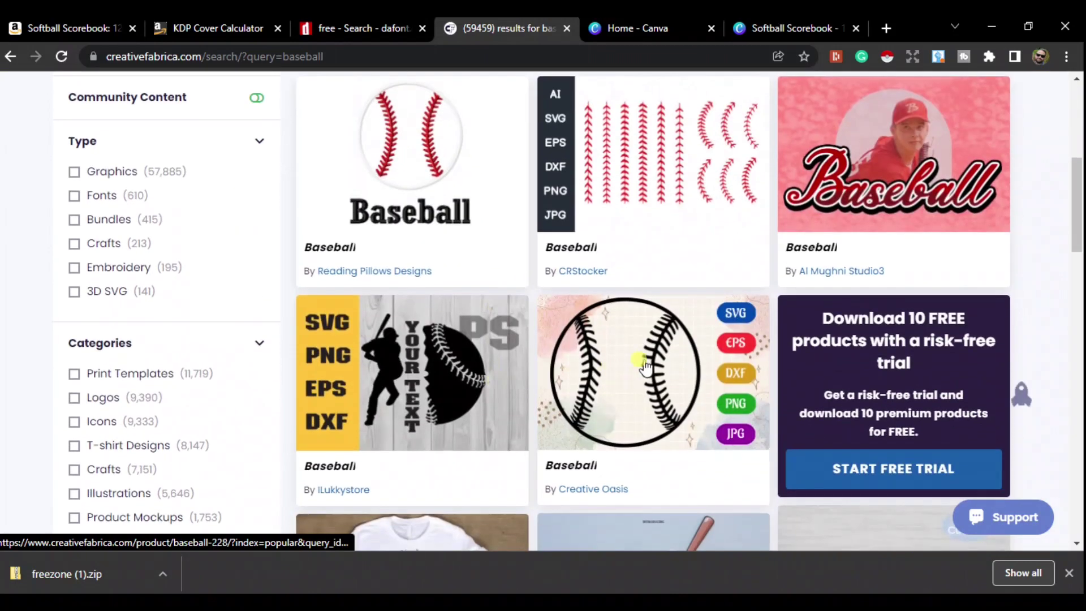
scroll(581, 370, up, 3)
scroll(170, 286, down, 3)
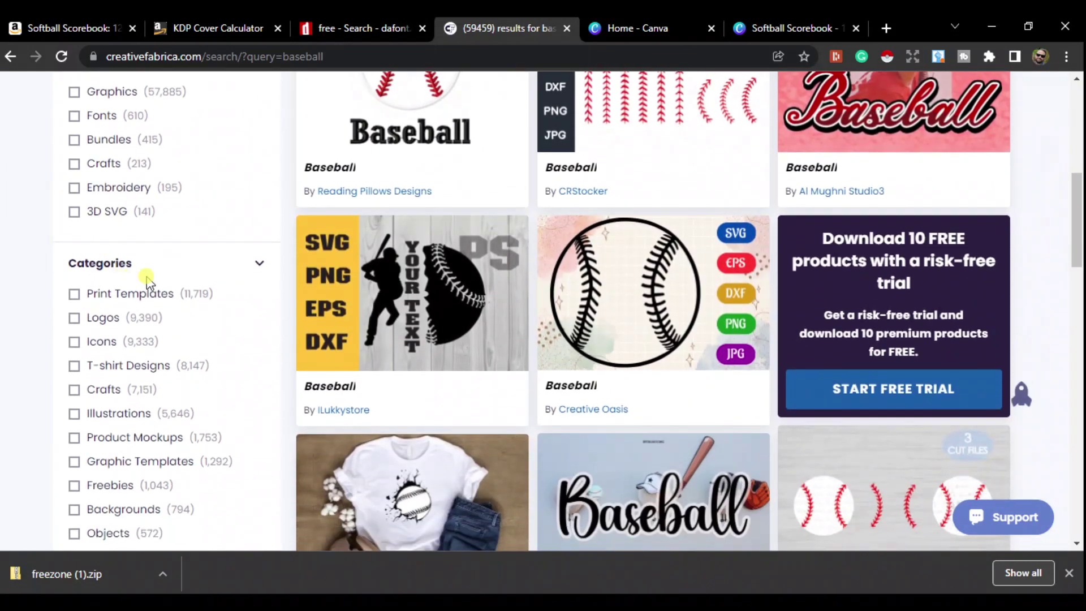
scroll(174, 304, up, 1)
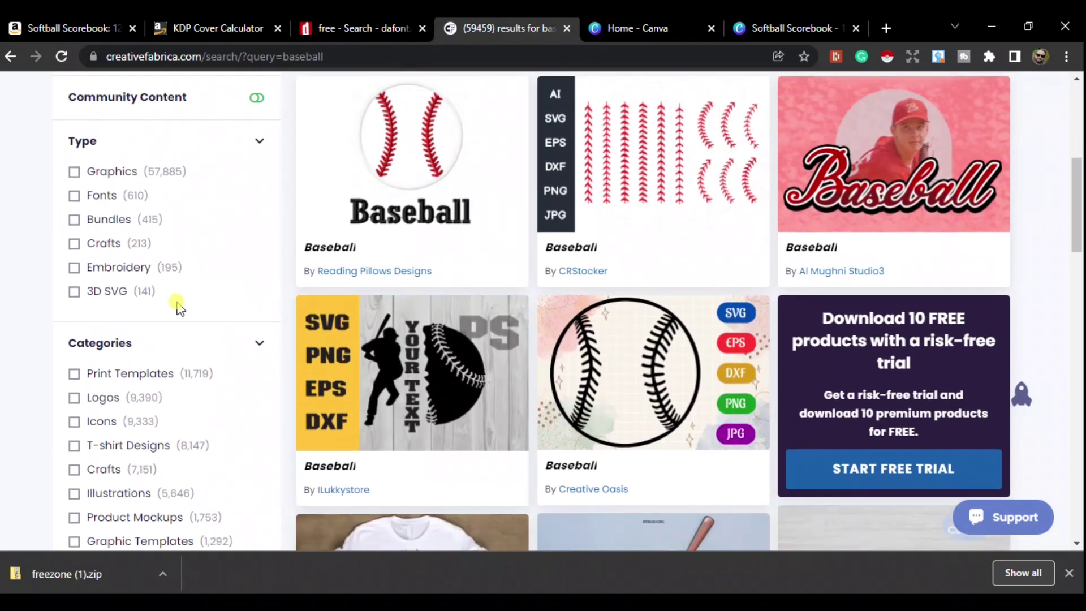
scroll(177, 307, down, 2)
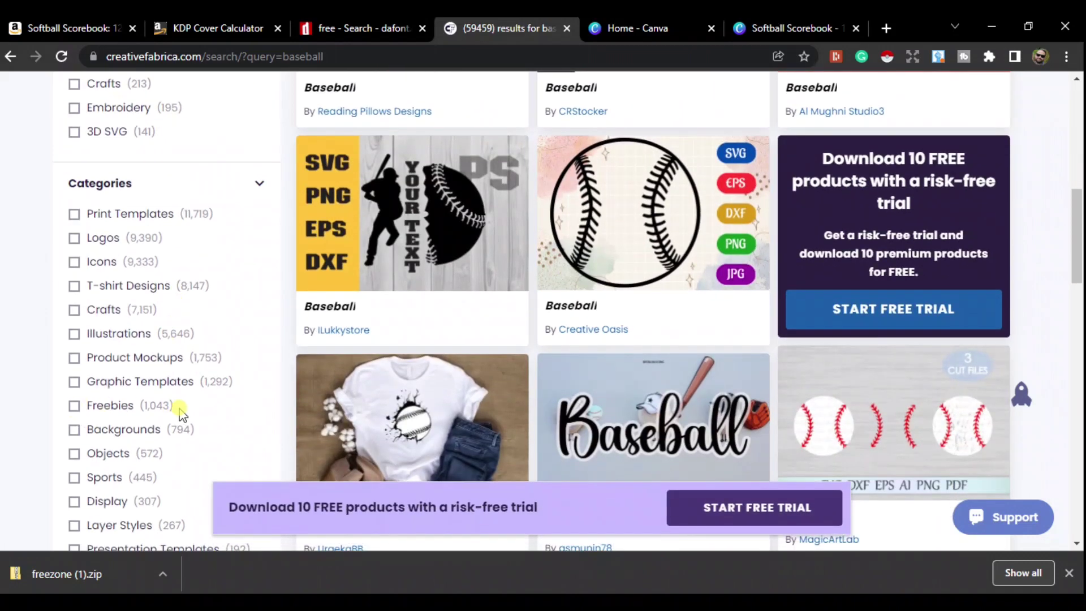
- Filter to Freebies and scroll through the 1,043 free baseball results
click(75, 406)
click(1067, 574)
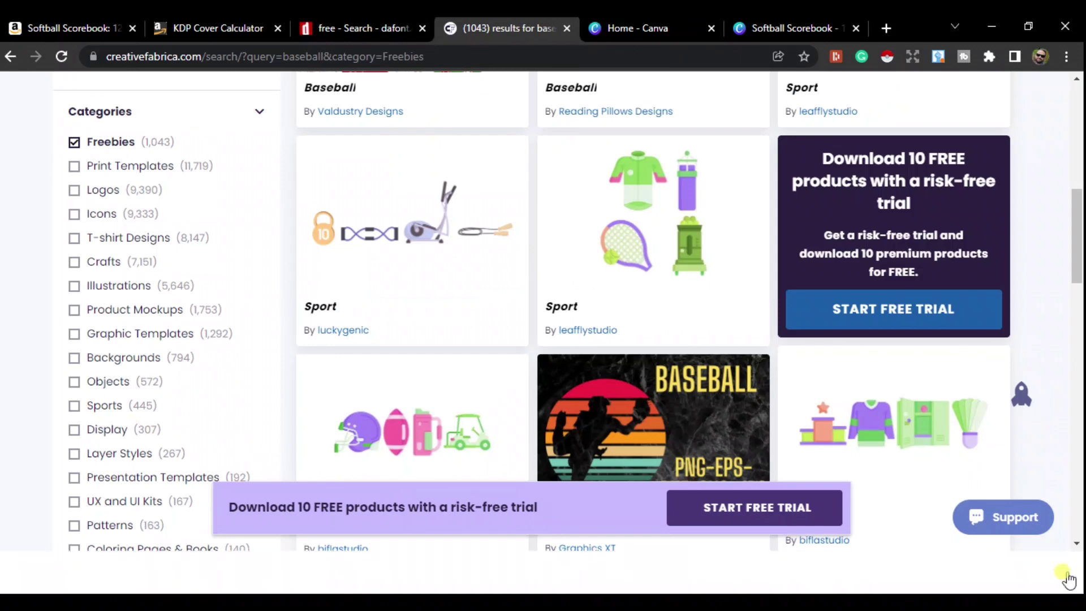
scroll(232, 339, up, 4)
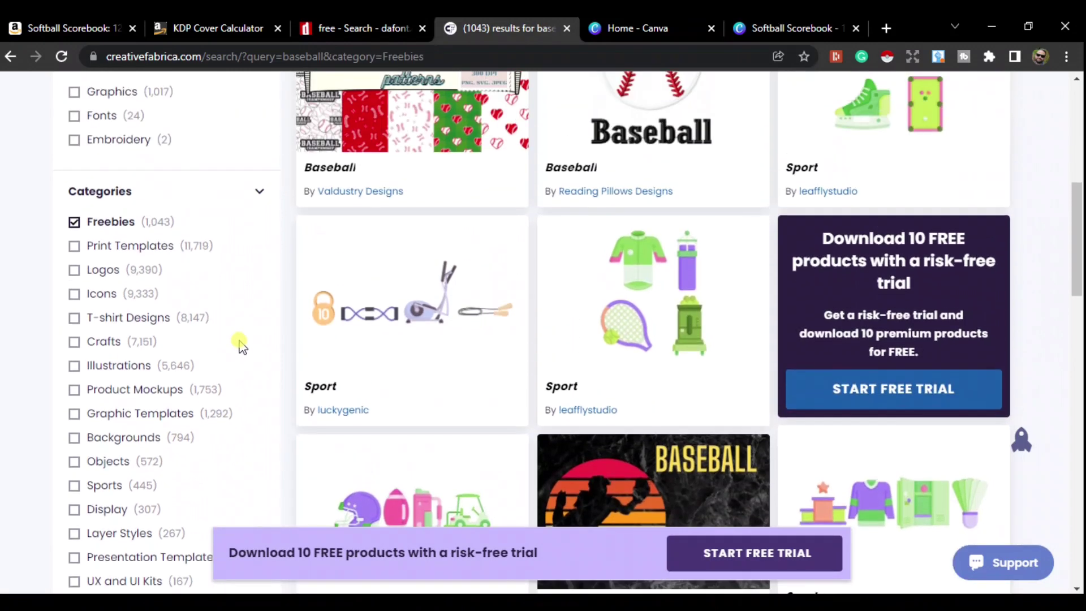
scroll(625, 327, down, 10)
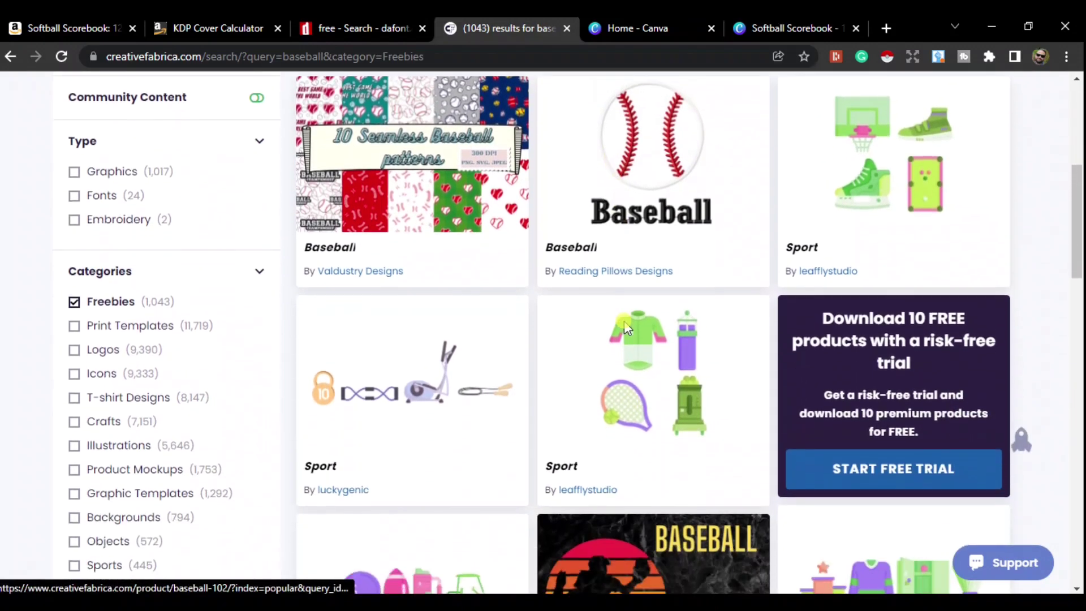
scroll(619, 348, down, 10)
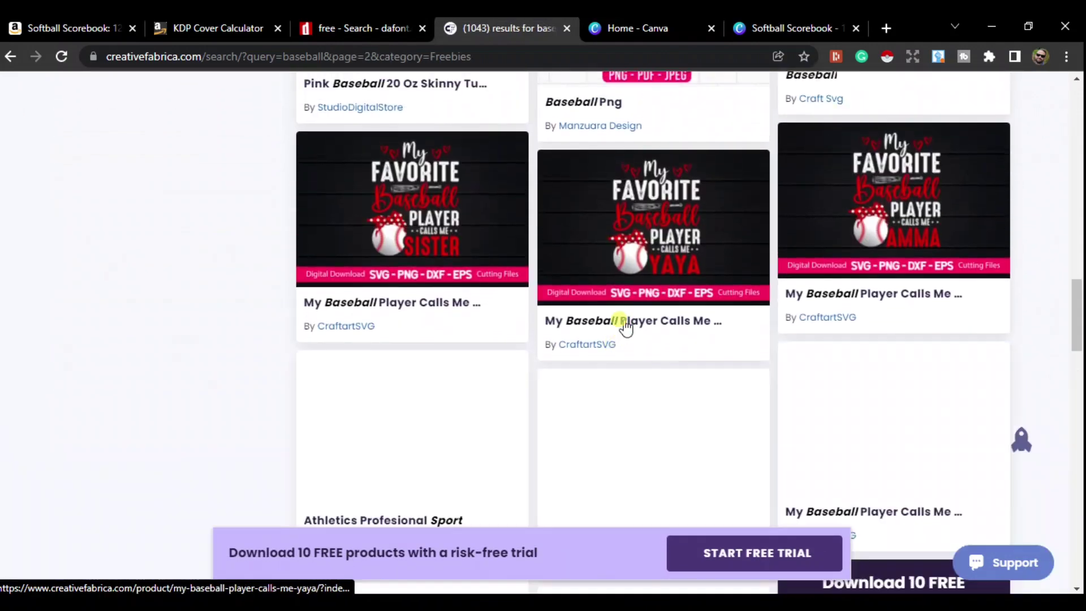
scroll(627, 327, down, 6)
scroll(625, 321, down, 9)
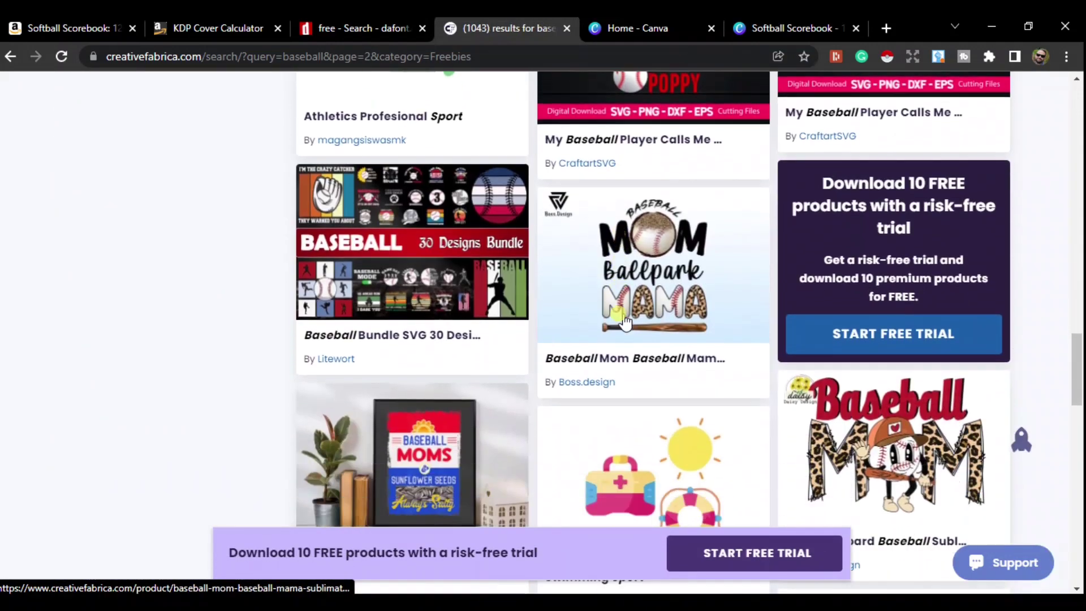
scroll(623, 320, down, 8)
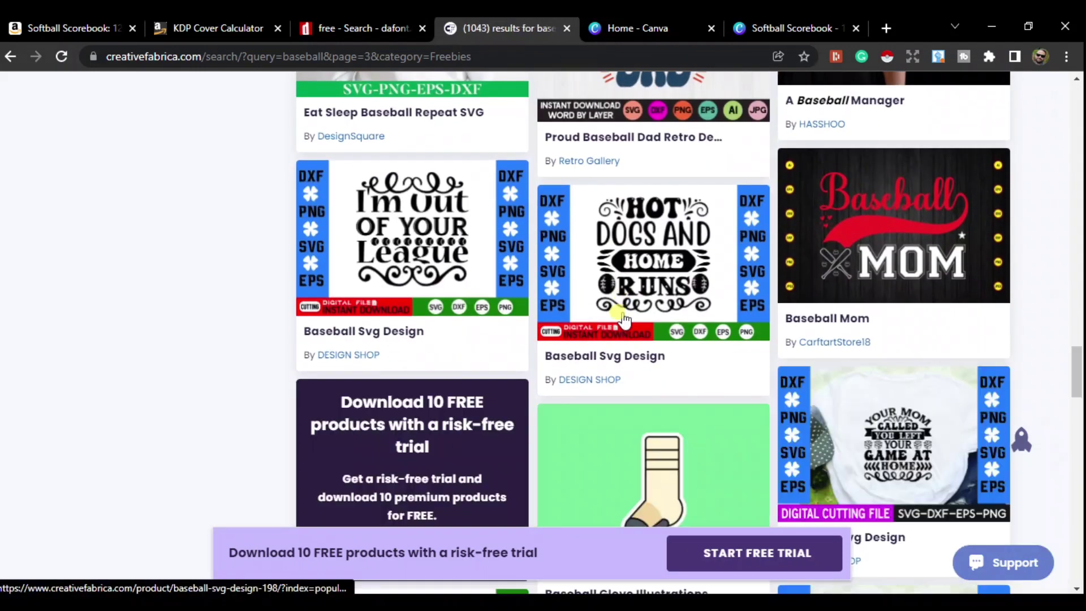
scroll(624, 318, down, 7)
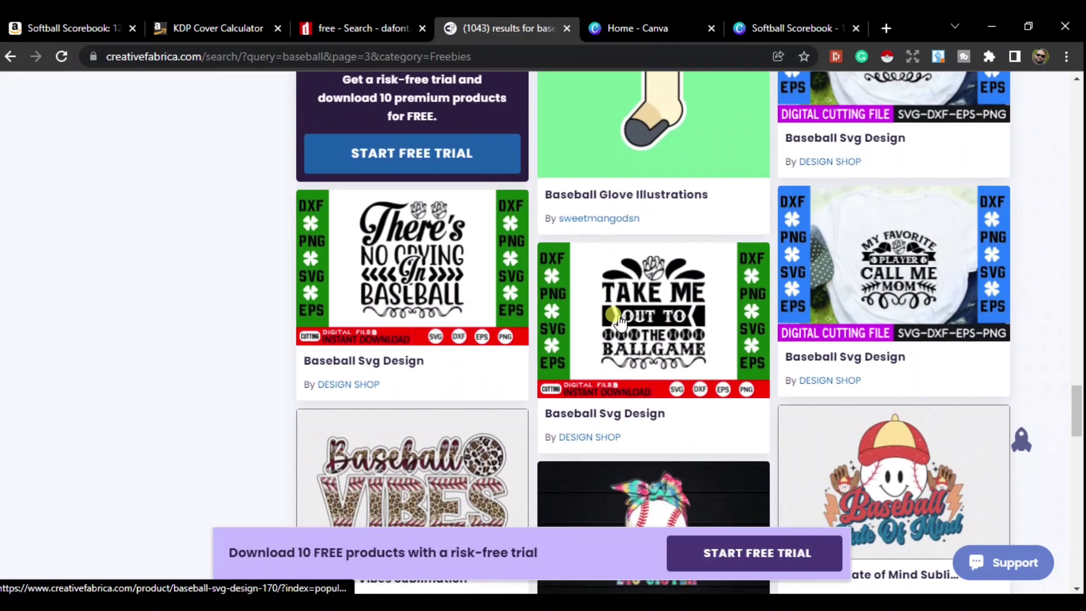
scroll(619, 321, up, 13)
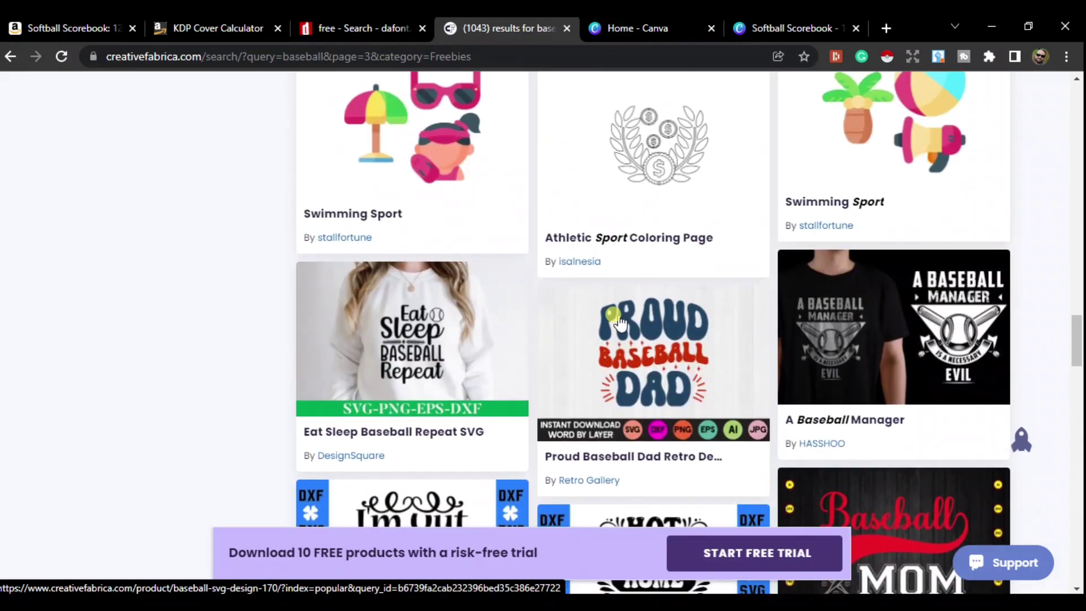
drag(1069, 332, 1072, 110)
scroll(734, 347, down, 4)
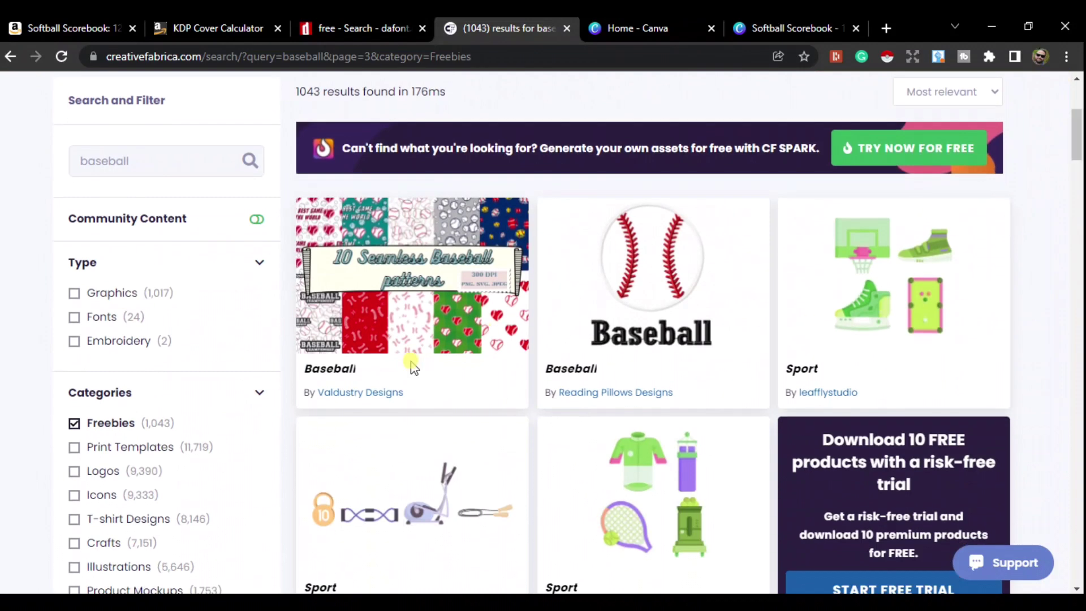
- Open the free 10 Seamless Baseball patterns product page and start its download
click(419, 330)
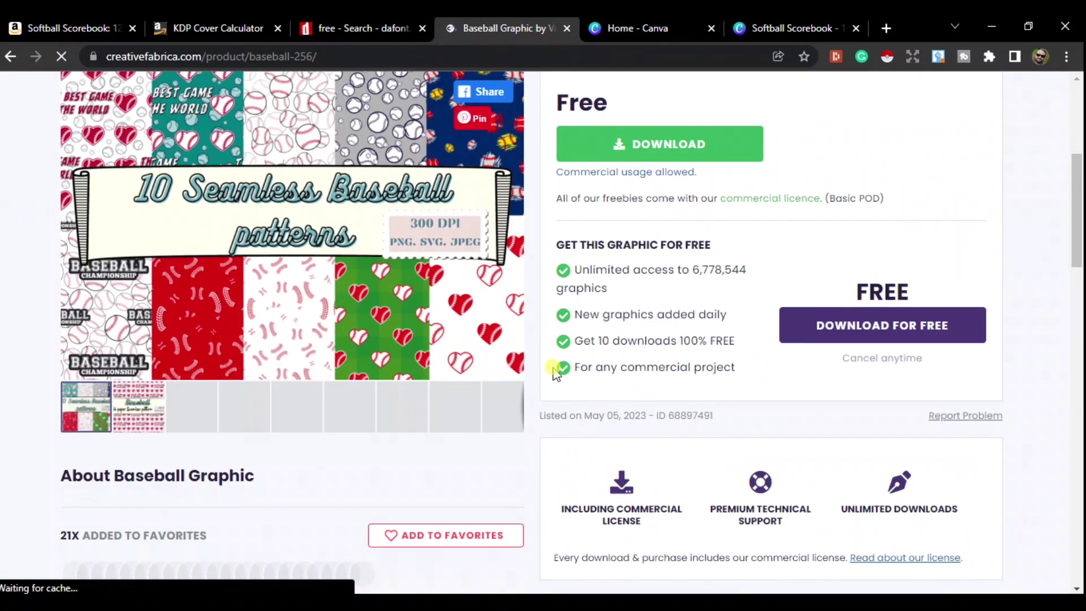
scroll(555, 370, up, 3)
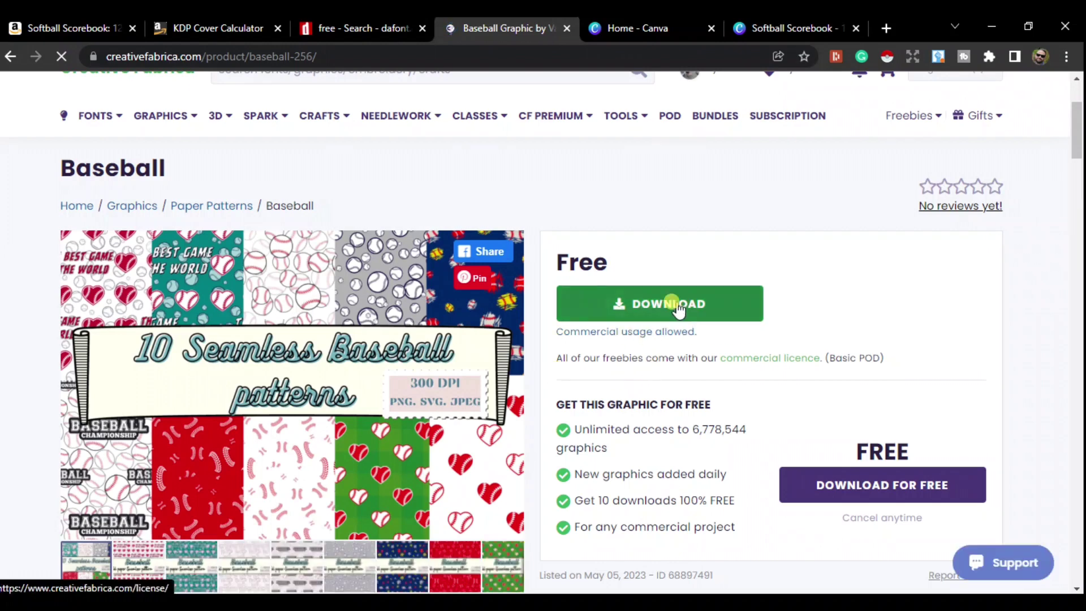
click(658, 306)
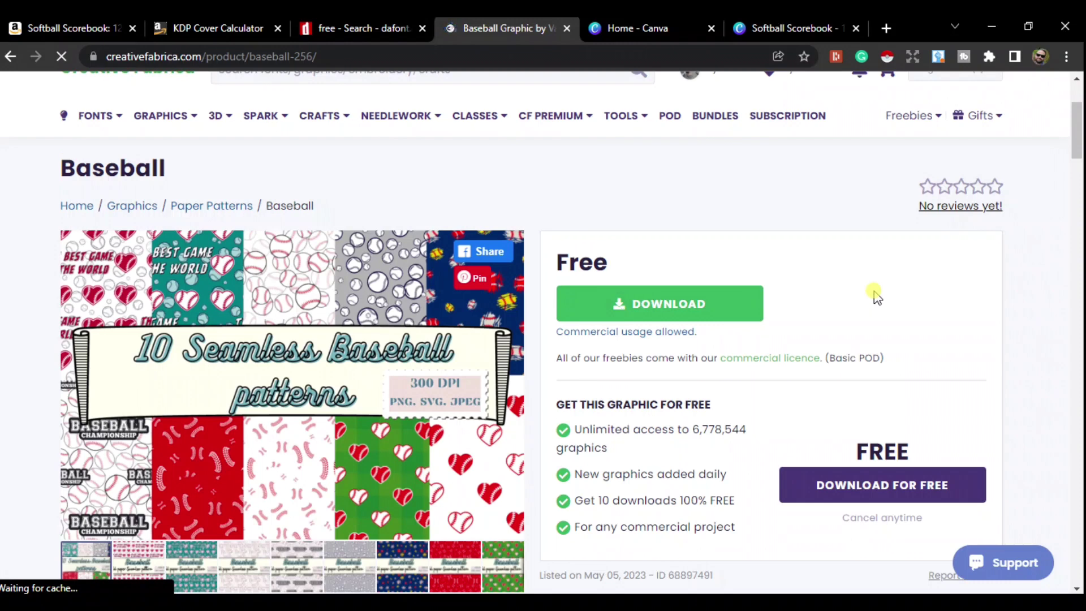
scroll(875, 296, down, 2)
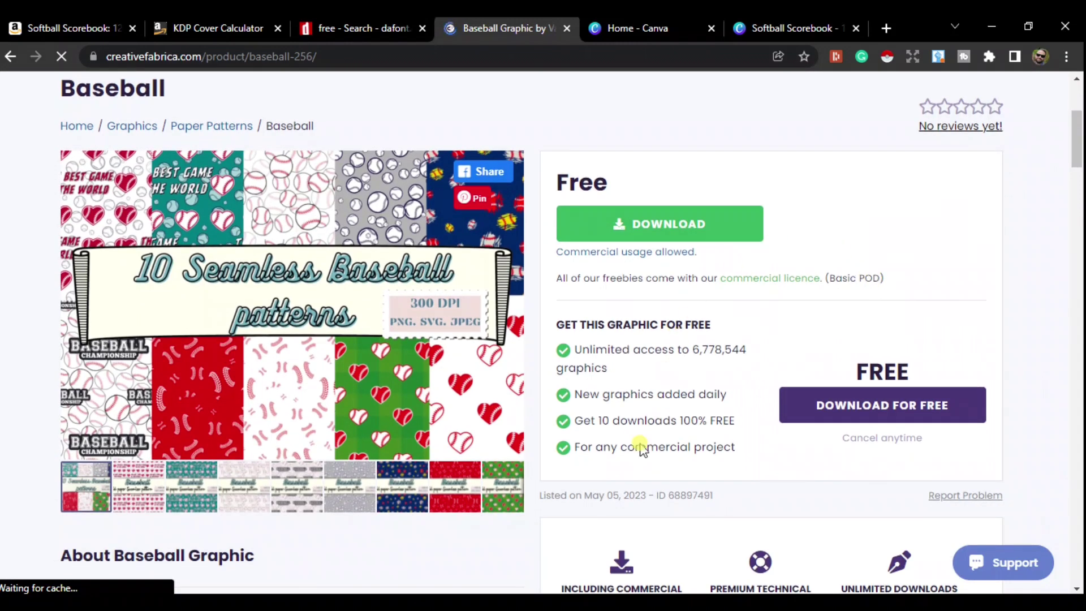
drag(574, 451, 756, 455)
click(696, 457)
scroll(696, 457, down, 4)
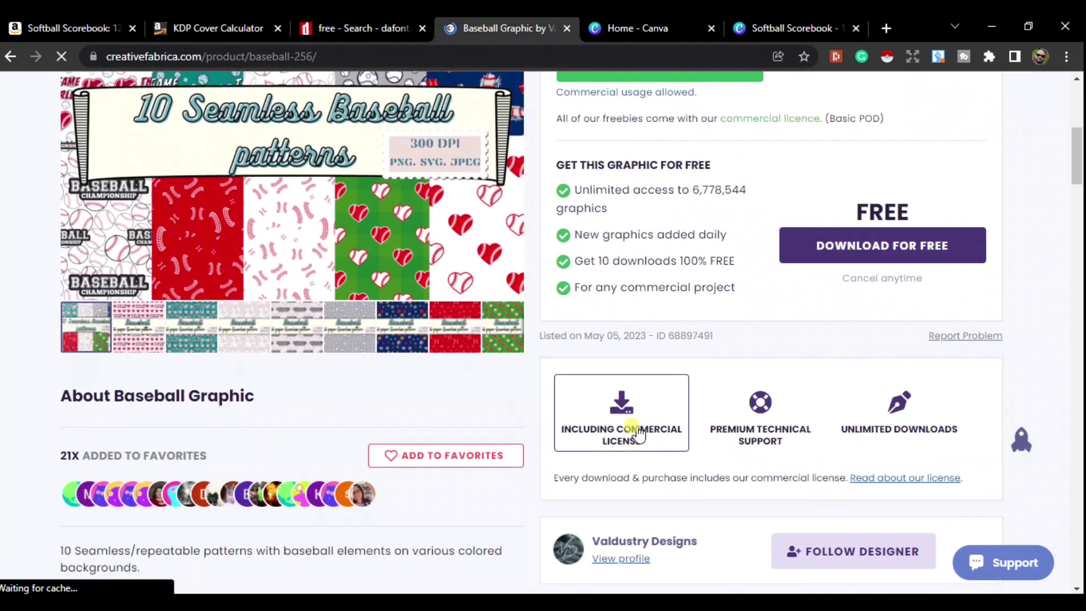
scroll(685, 391, up, 3)
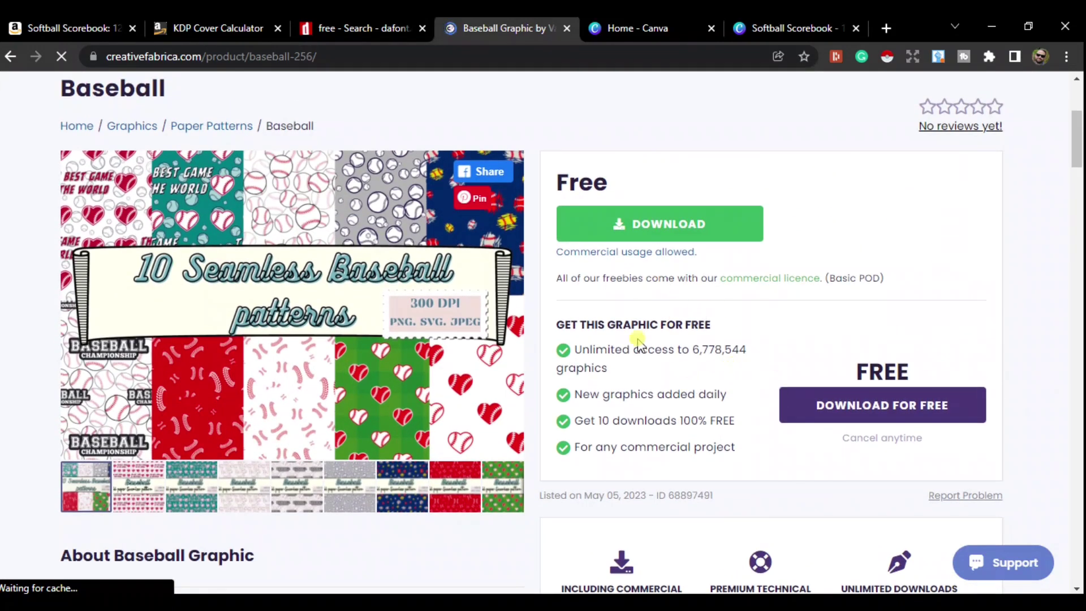
- Add a 'Softball' text box at the top of the front cover
click(783, 31)
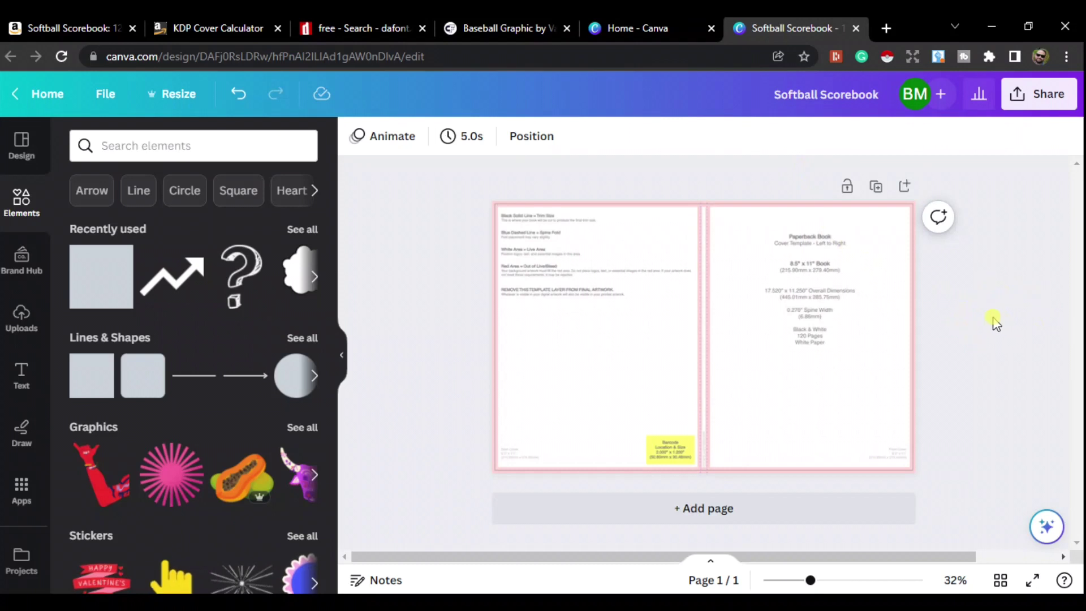
click(22, 373)
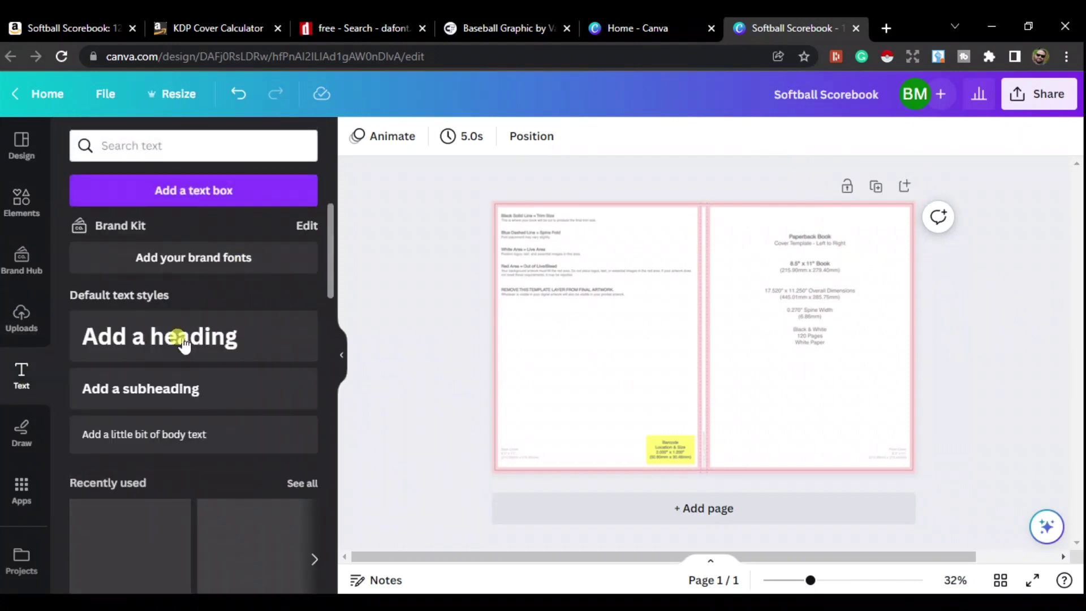
key(t)
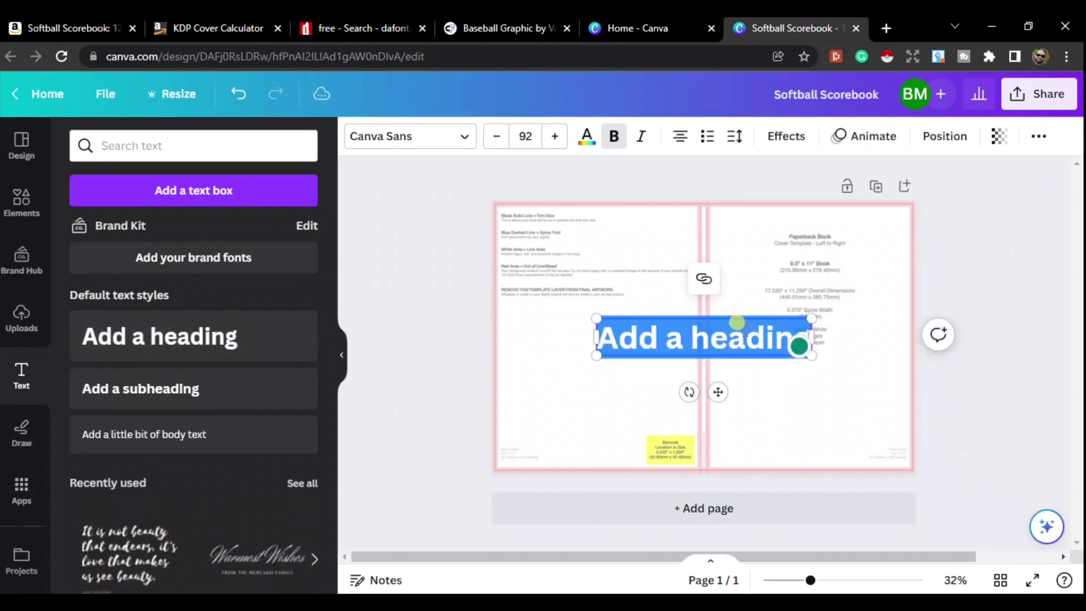
text(Softball)
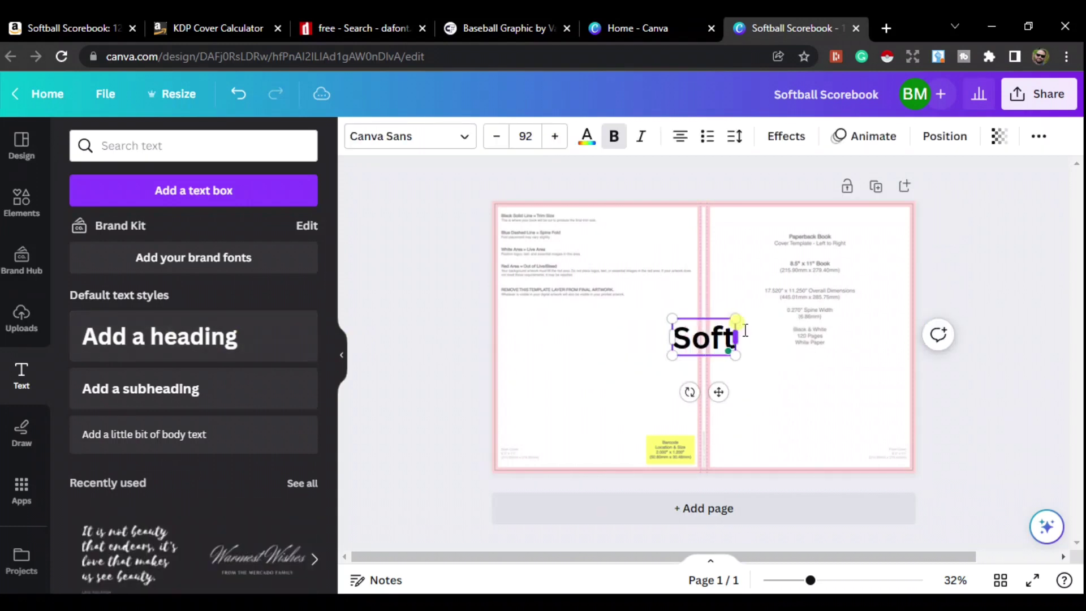
drag(764, 342, 834, 302)
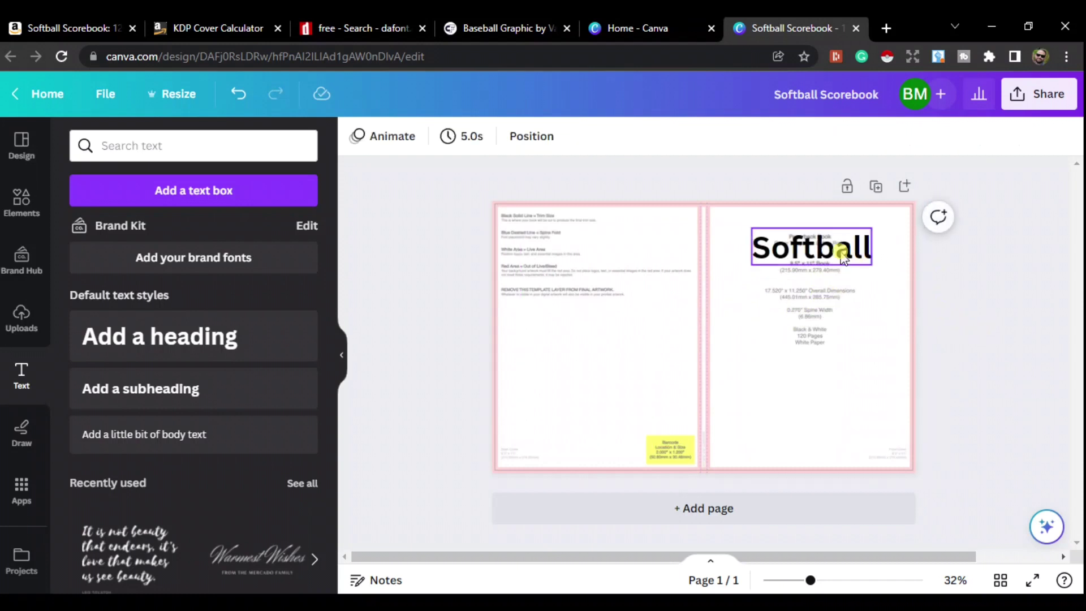
- Duplicate the title near the cover bottom, retype it as 'Scorebook', then select both titles
click(842, 257)
drag(842, 258, 843, 268)
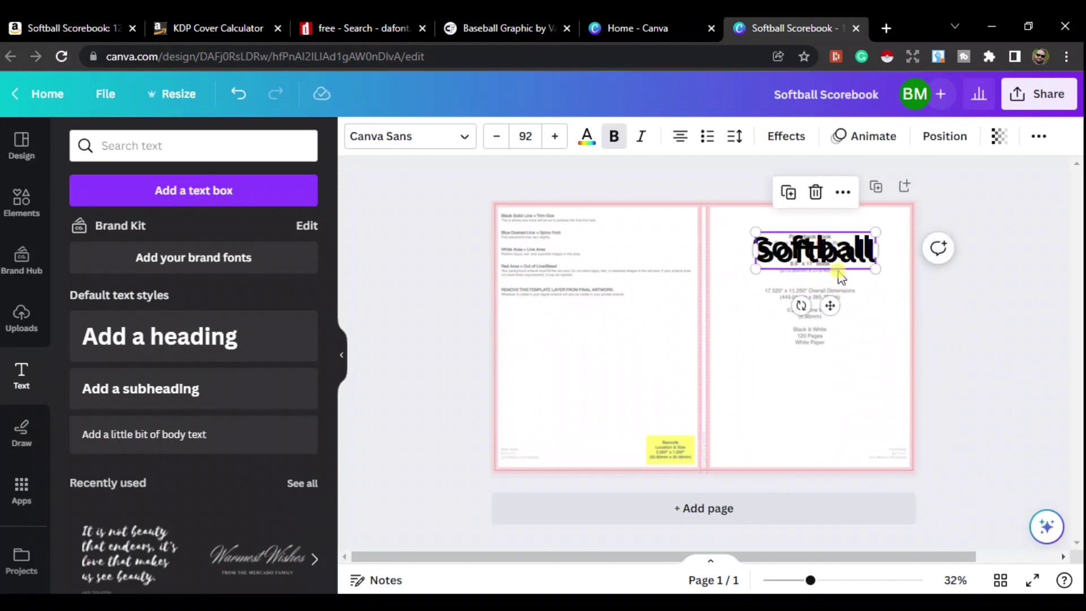
drag(831, 305, 831, 469)
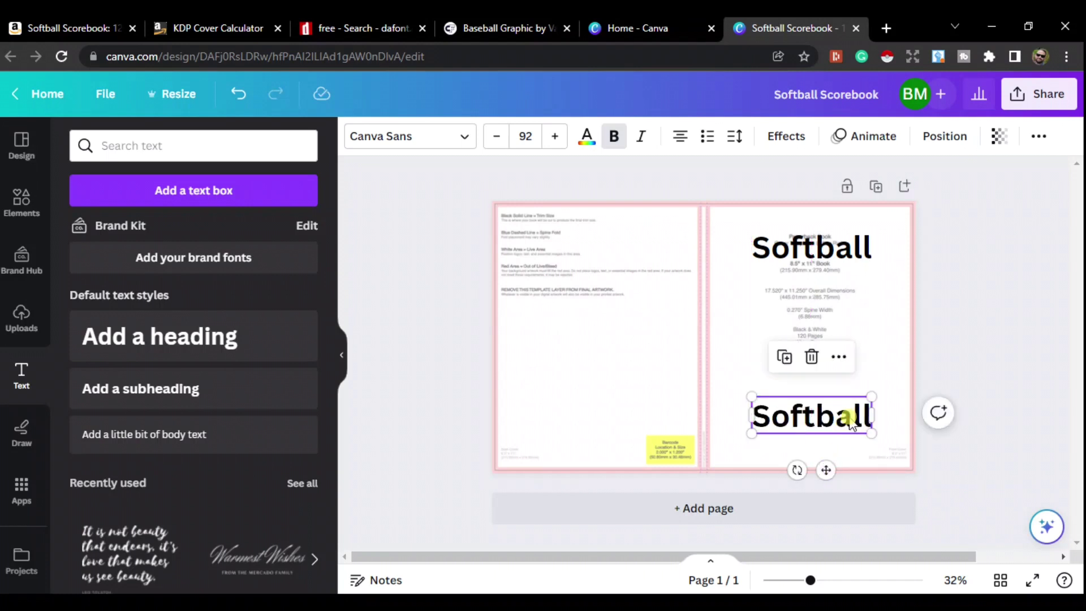
double_click(850, 418)
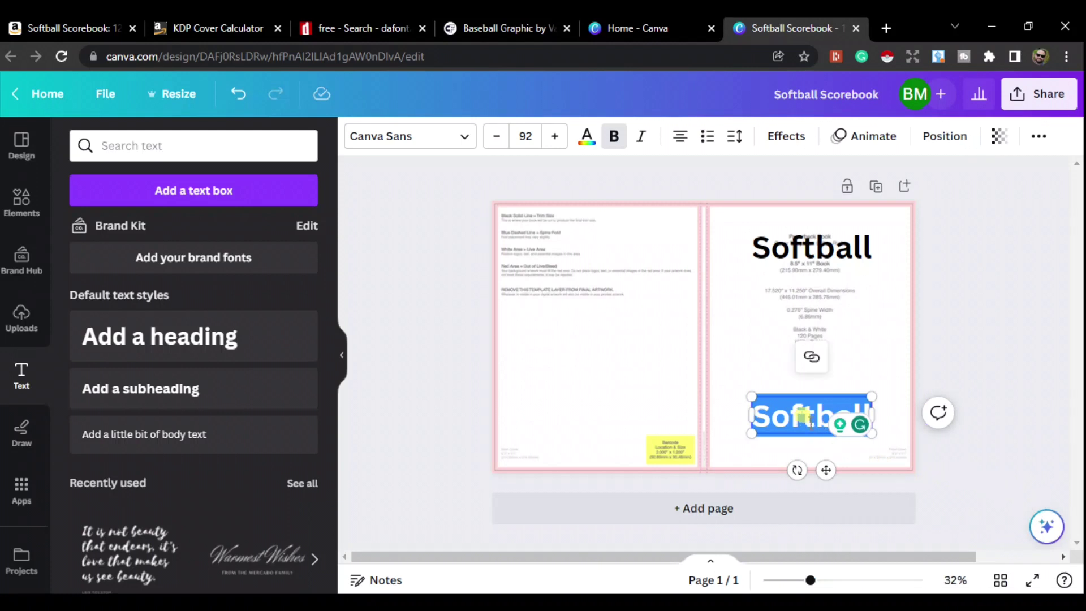
click(961, 373)
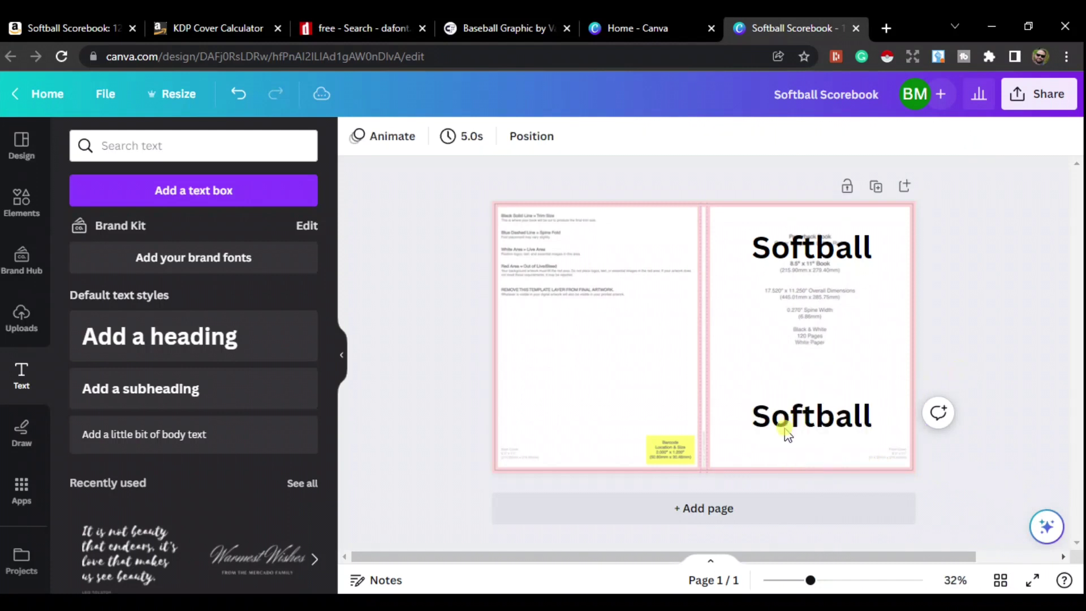
double_click(794, 417)
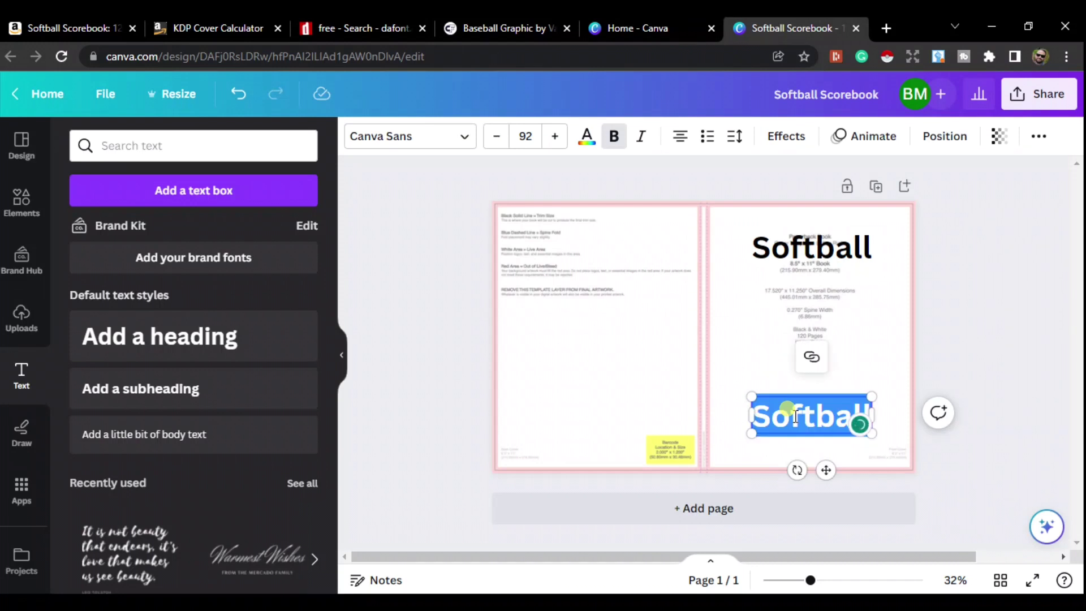
text(Scorebook)
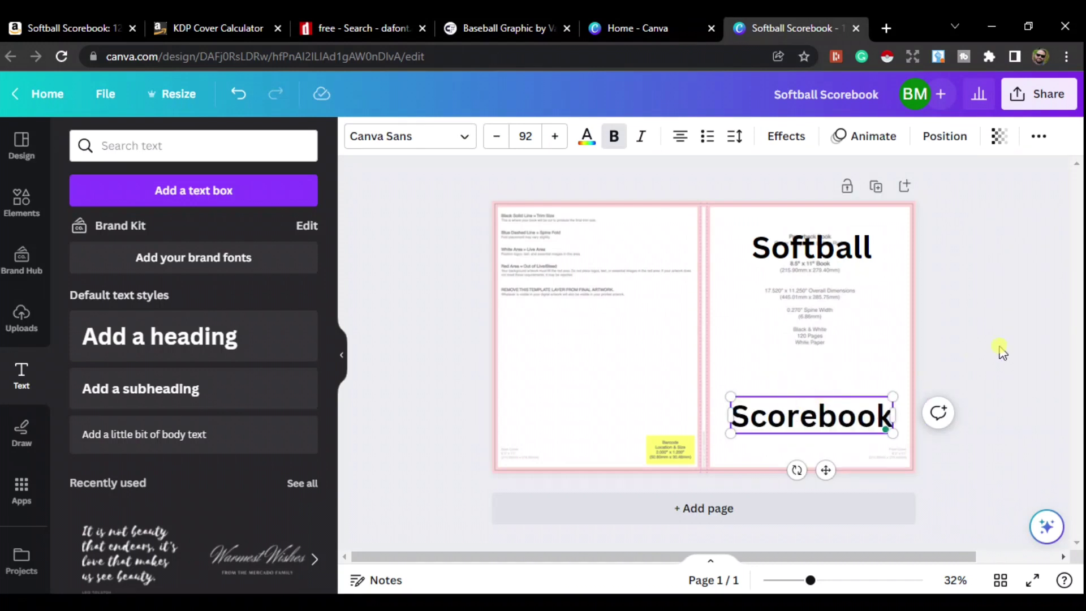
click(989, 359)
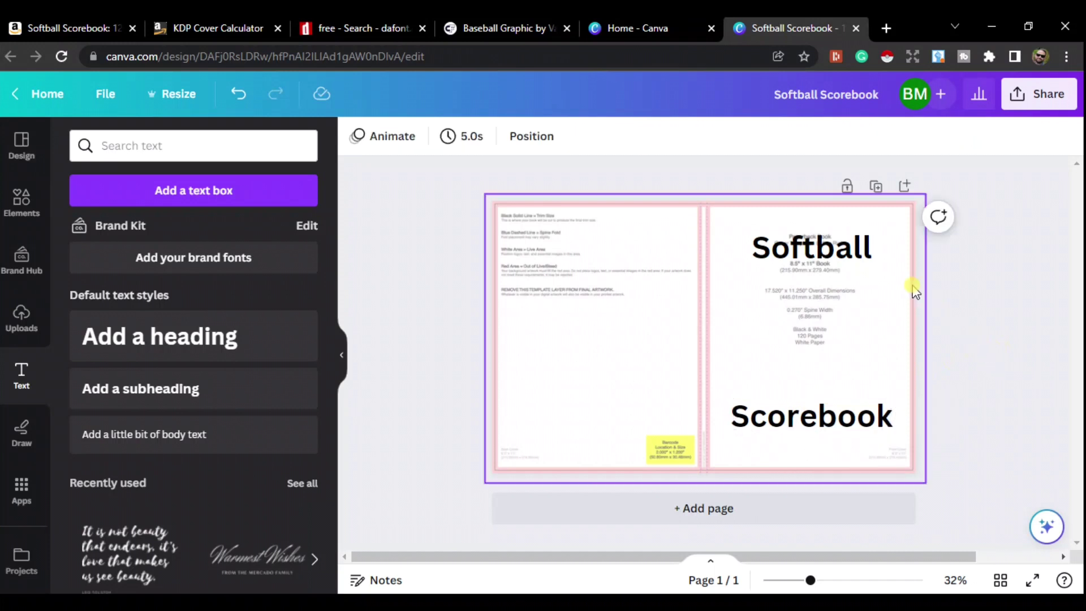
click(845, 256)
shift+click(837, 421)
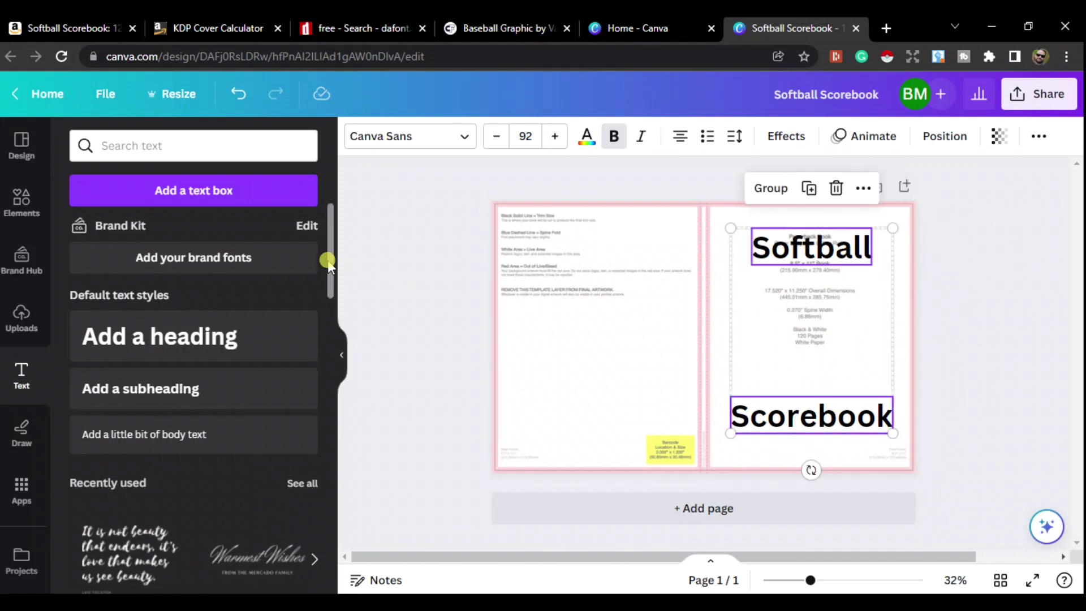
- Try the Freebie and Freezone fonts, then set both titles in FREELAH Regular
click(464, 138)
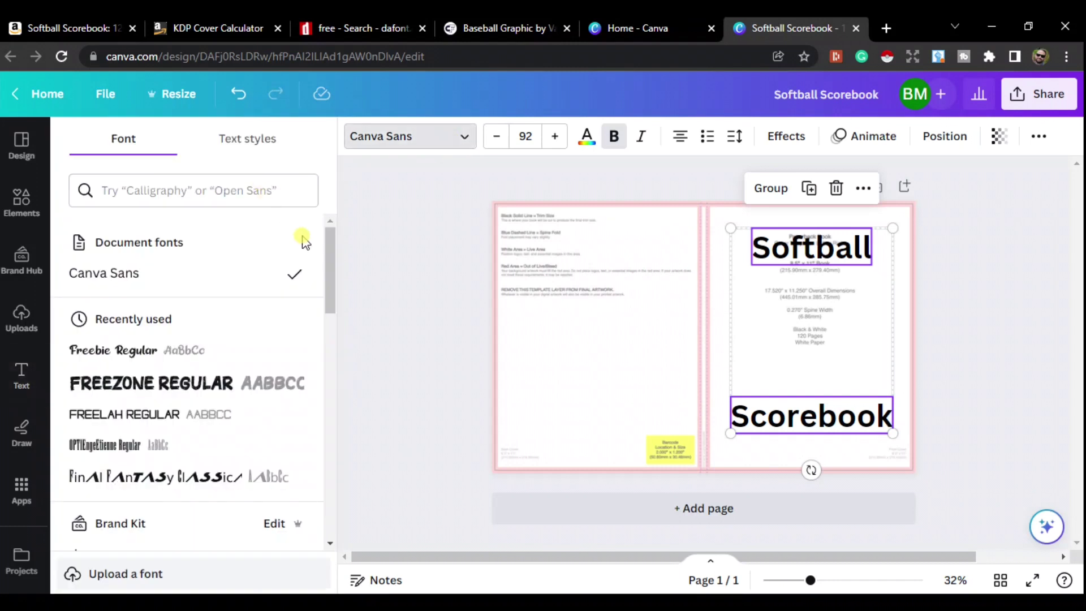
drag(329, 266, 332, 339)
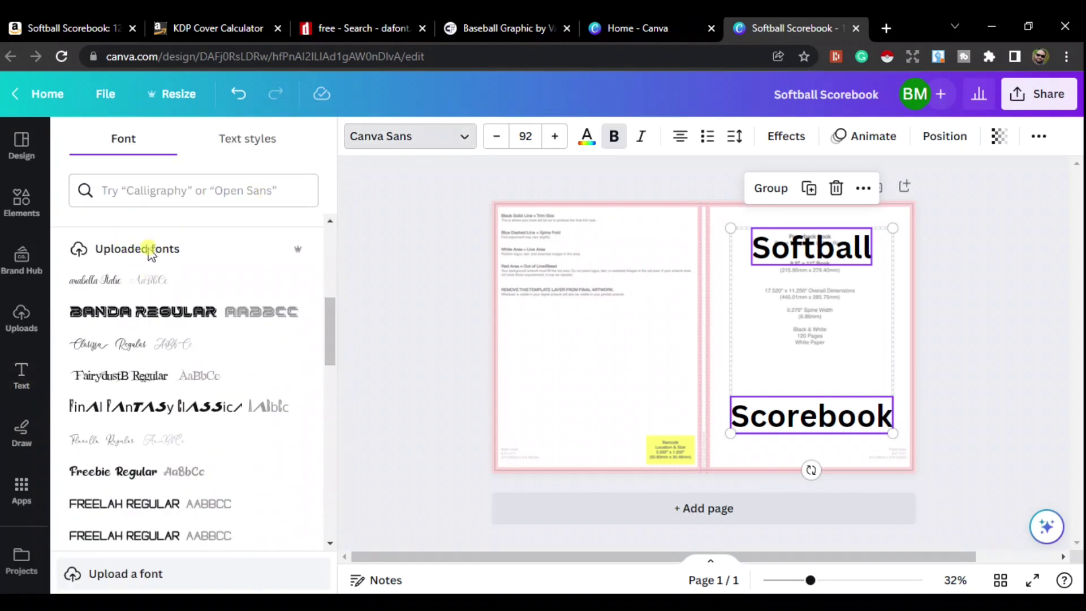
drag(327, 325, 334, 362)
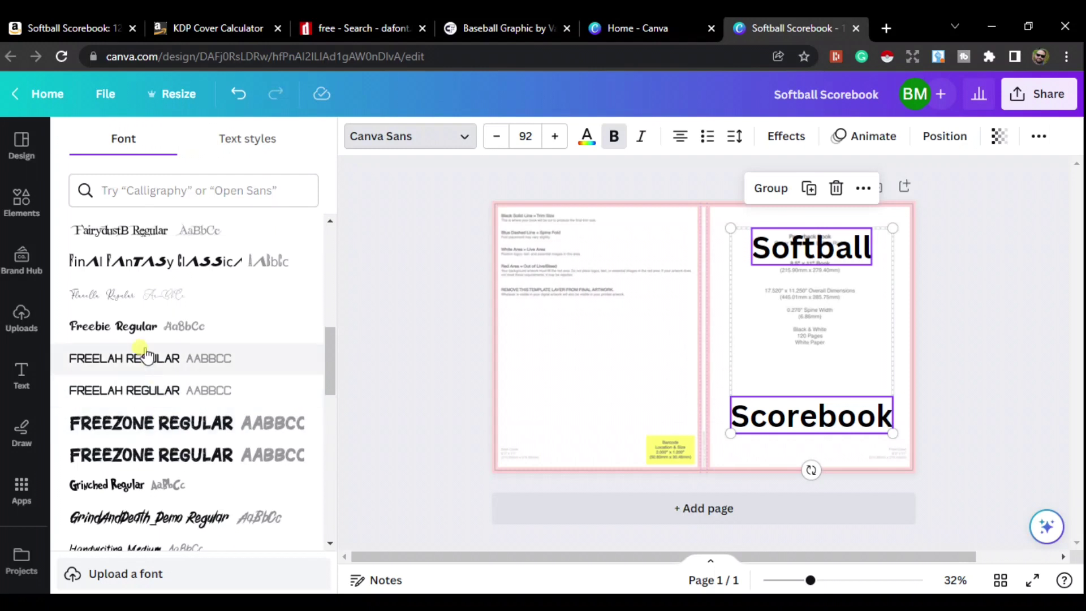
click(141, 333)
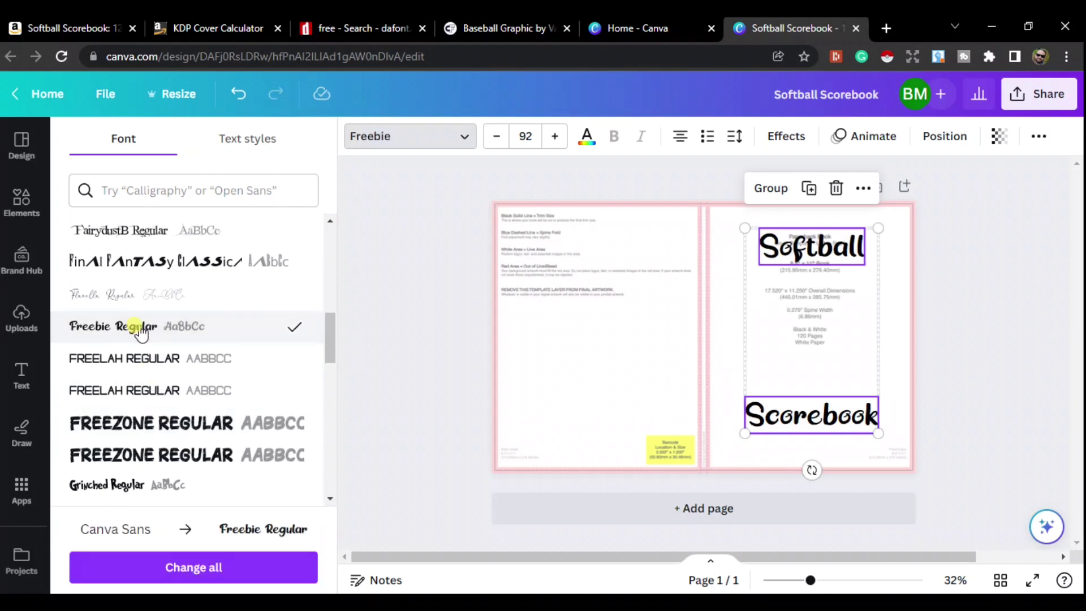
click(140, 369)
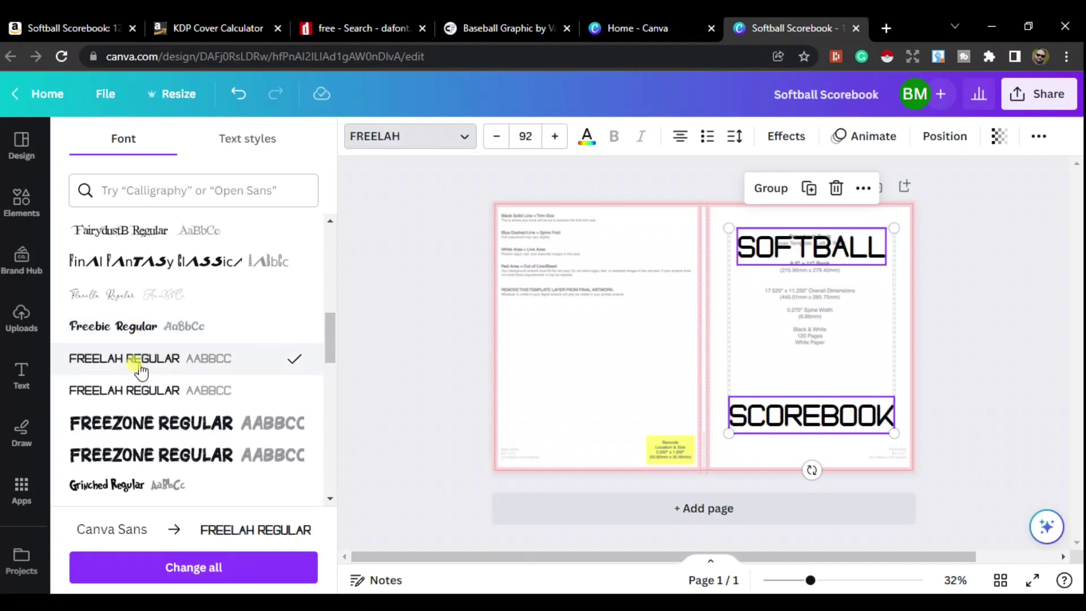
click(148, 421)
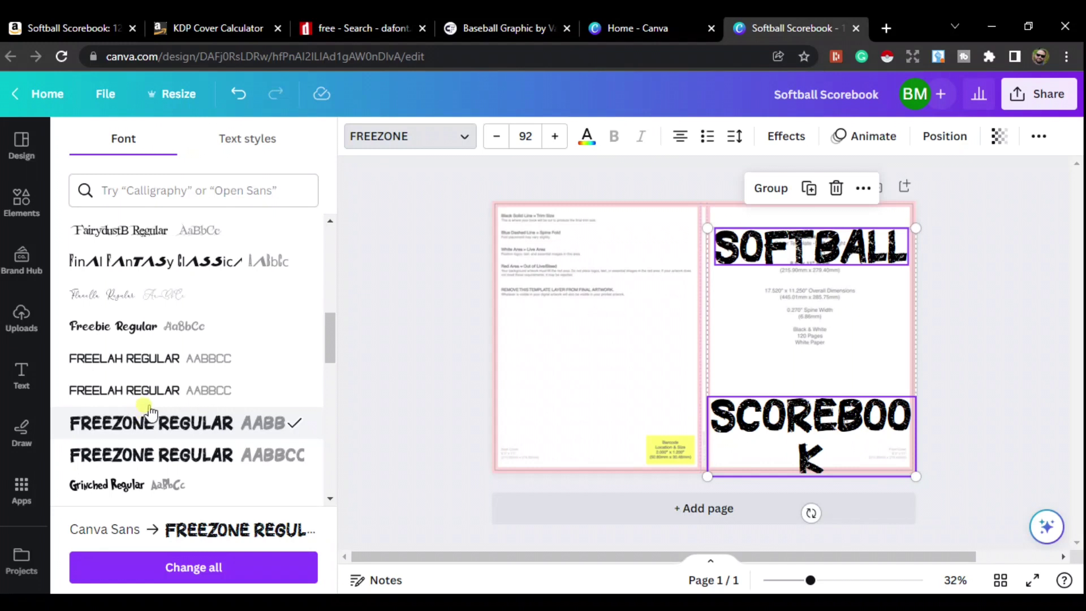
click(153, 360)
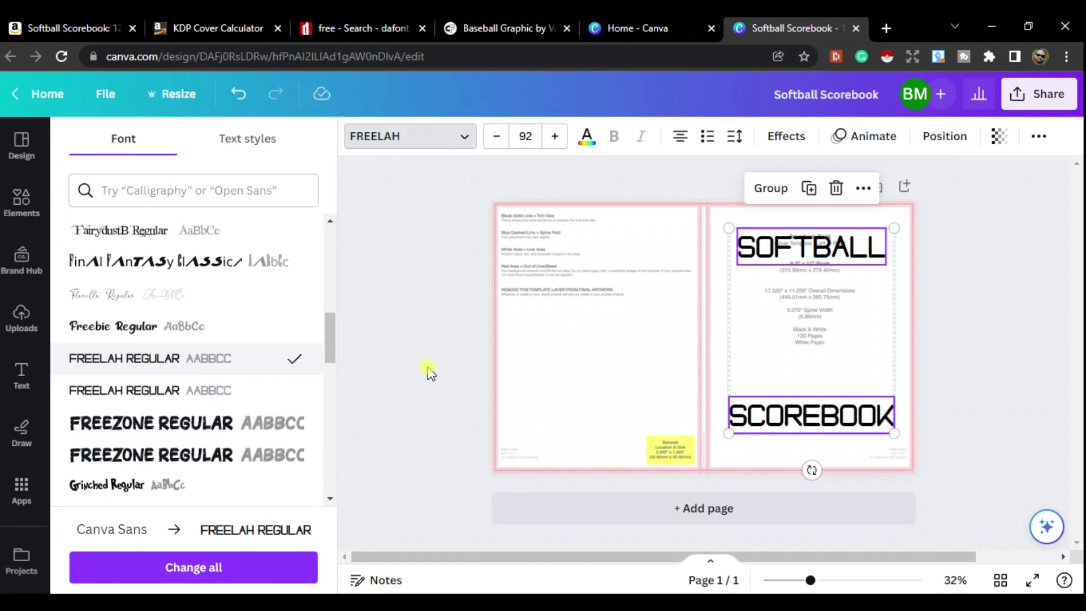
key(Escape)
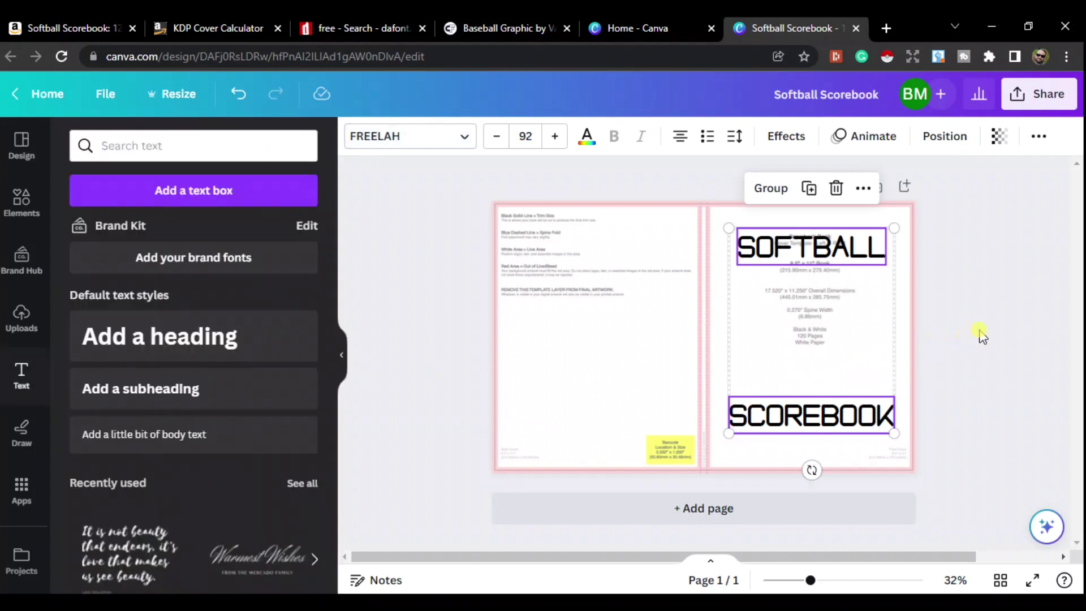
click(981, 316)
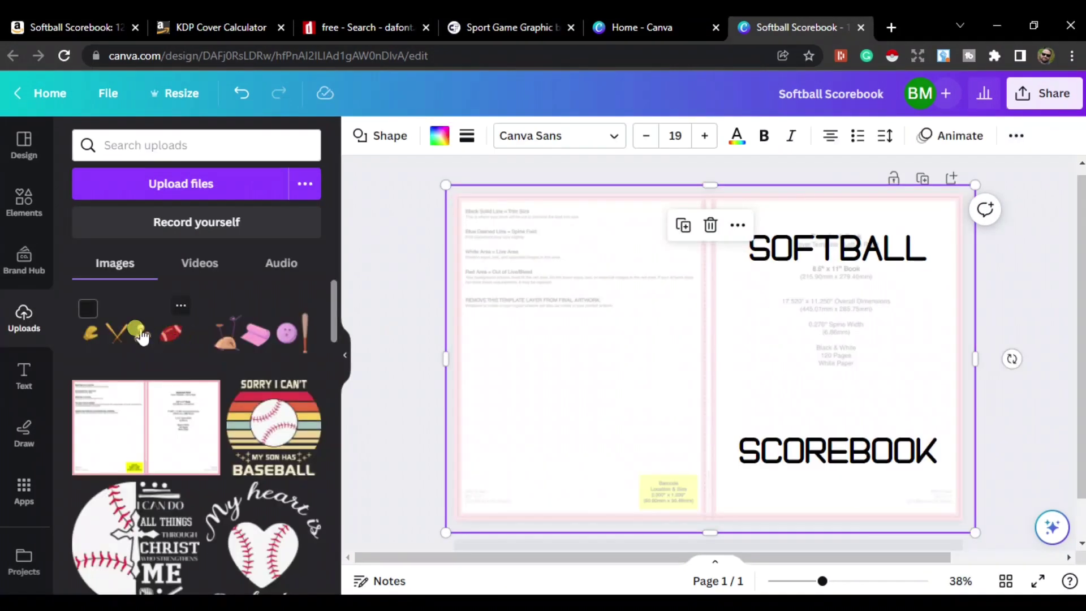
- Add the uploaded sports icons image and crop it to just the crossed bats
click(139, 332)
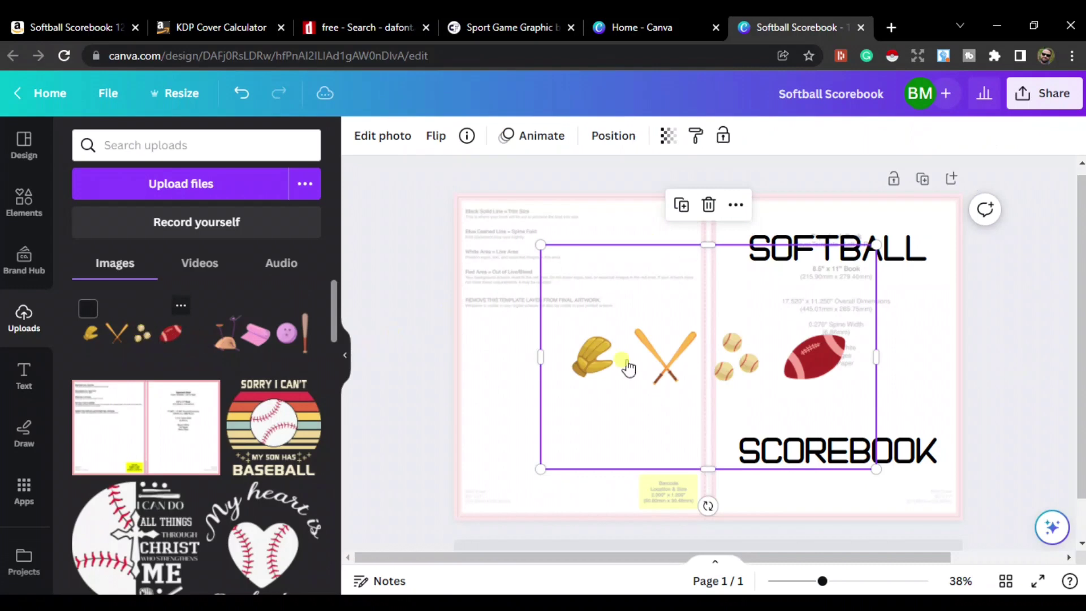
double_click(826, 330)
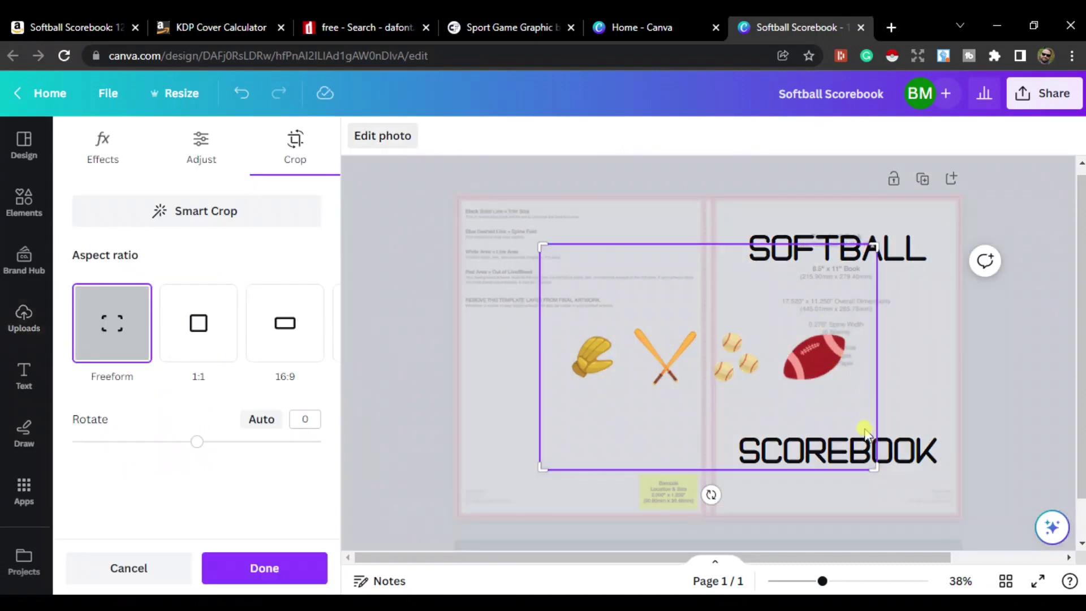
drag(872, 465, 628, 412)
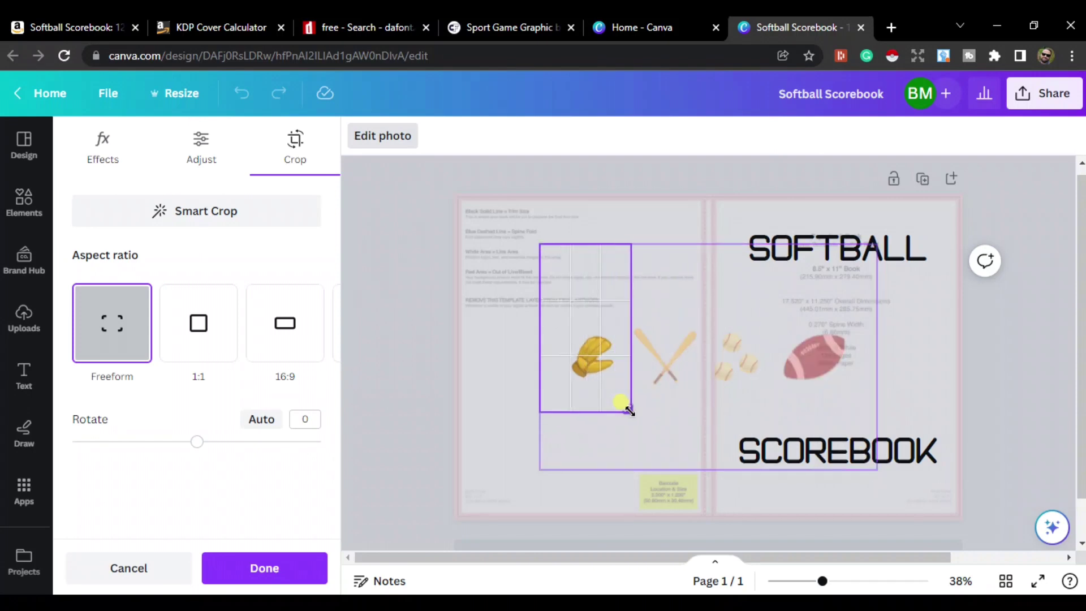
drag(628, 412, 708, 409)
drag(541, 245, 626, 311)
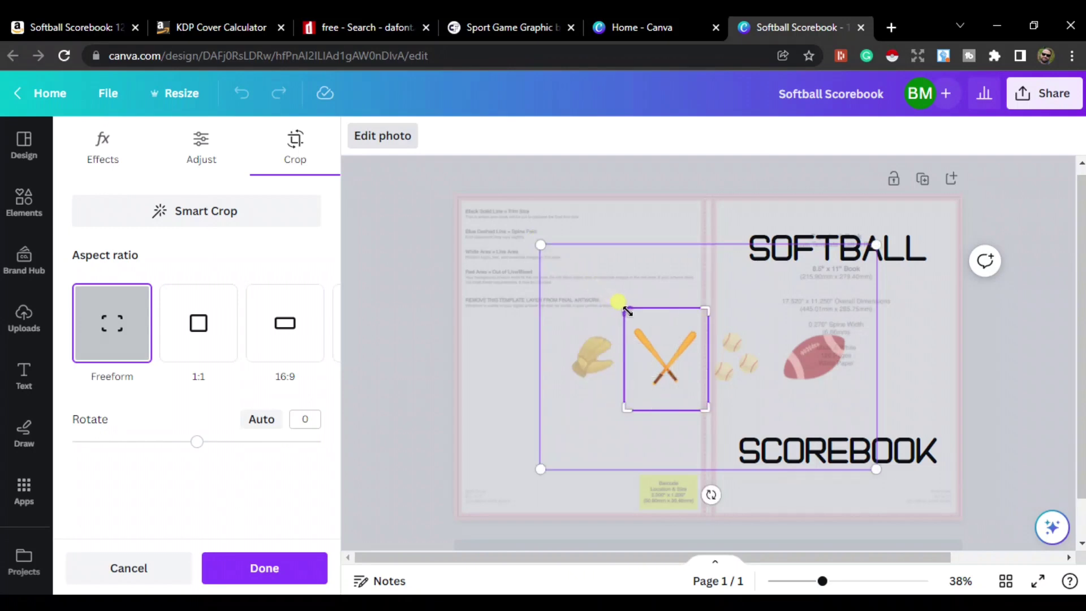
key(Return)
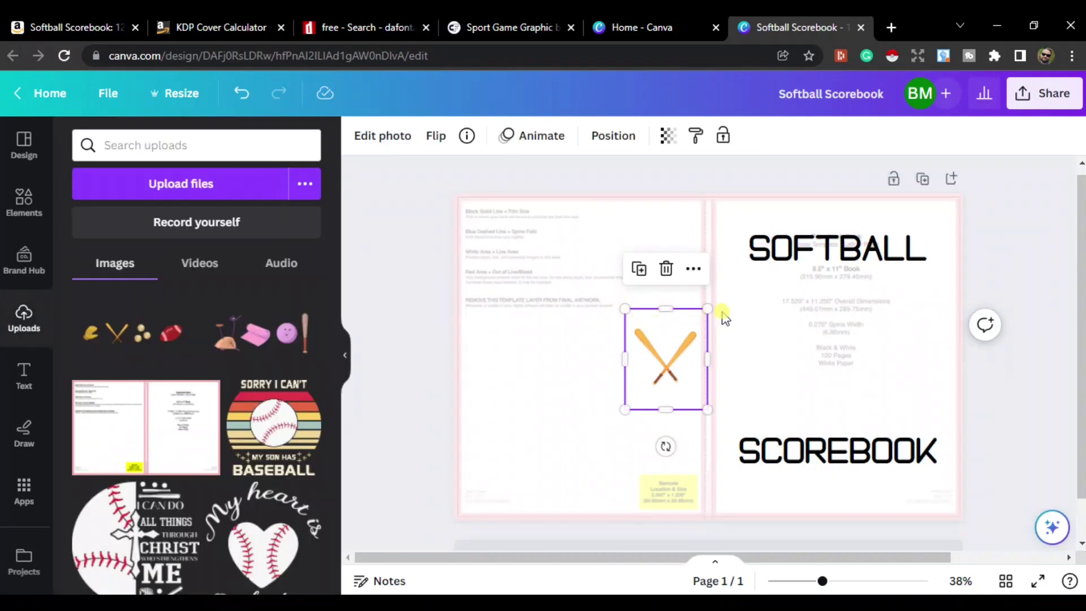
- Enlarge the crossed bats and centre them between SOFTBALL and SCOREBOOK
drag(707, 309, 761, 271)
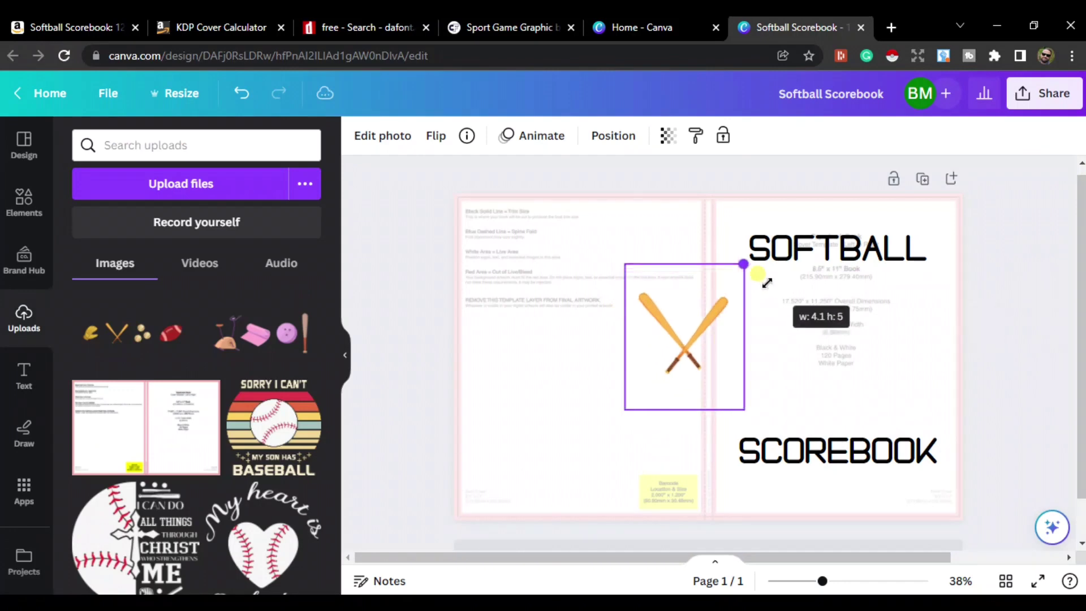
drag(698, 328, 851, 347)
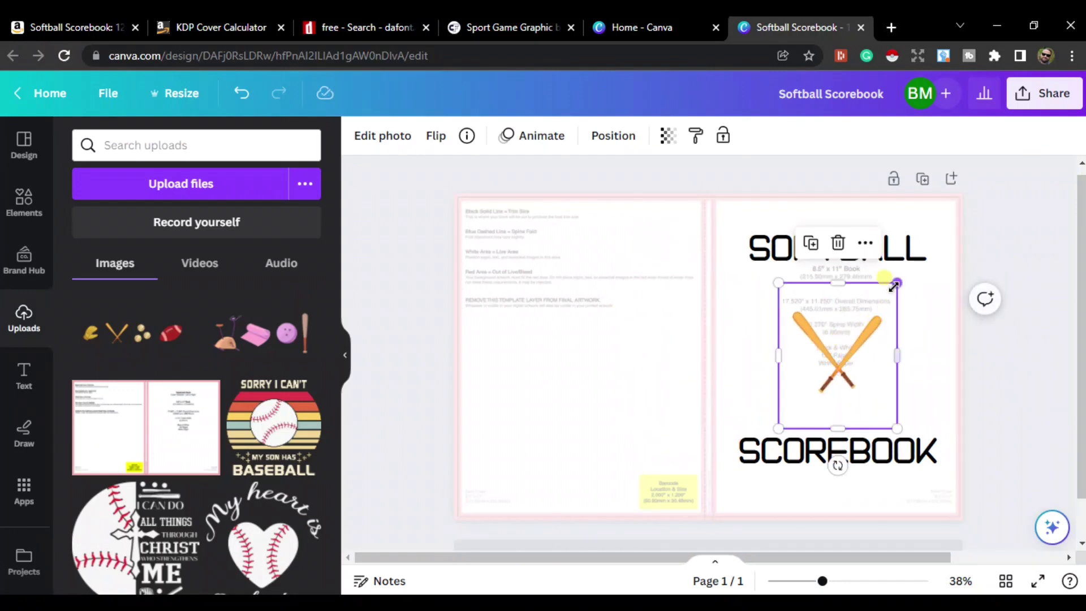
drag(898, 283, 922, 249)
drag(876, 328, 860, 343)
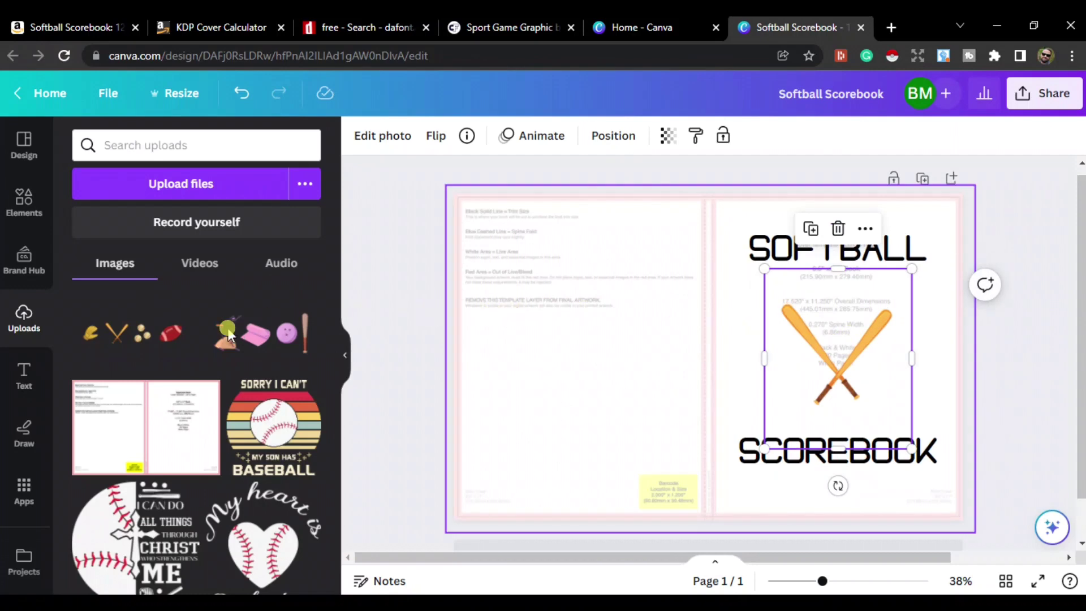
- Add the sports icons image again, crop it to the three softballs, and enlarge it
click(151, 332)
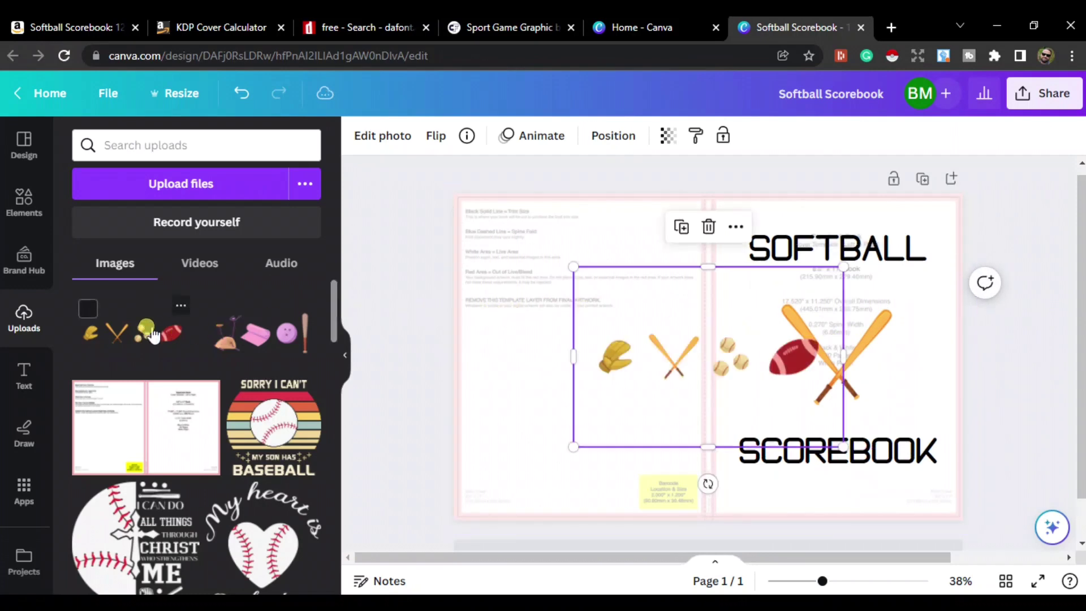
double_click(745, 356)
drag(843, 265, 758, 303)
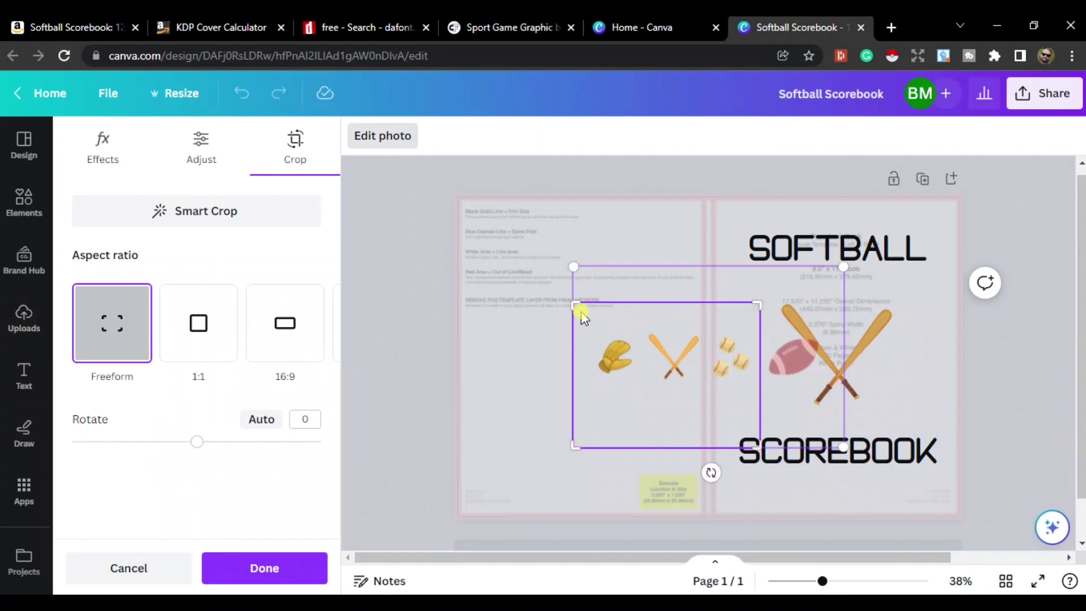
drag(570, 301, 707, 325)
drag(754, 442, 754, 389)
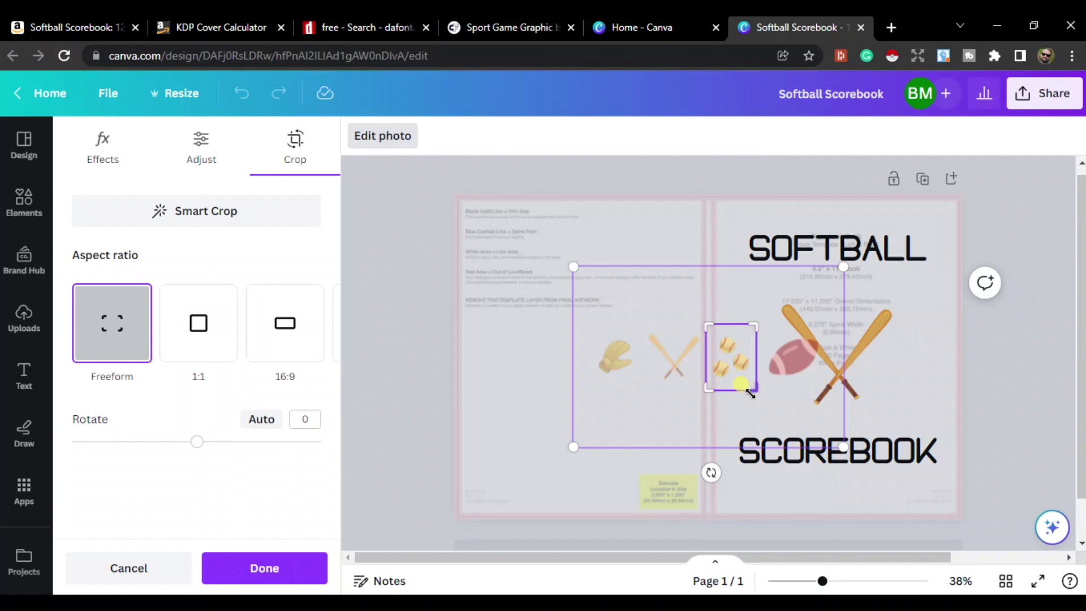
key(Return)
drag(707, 322, 624, 288)
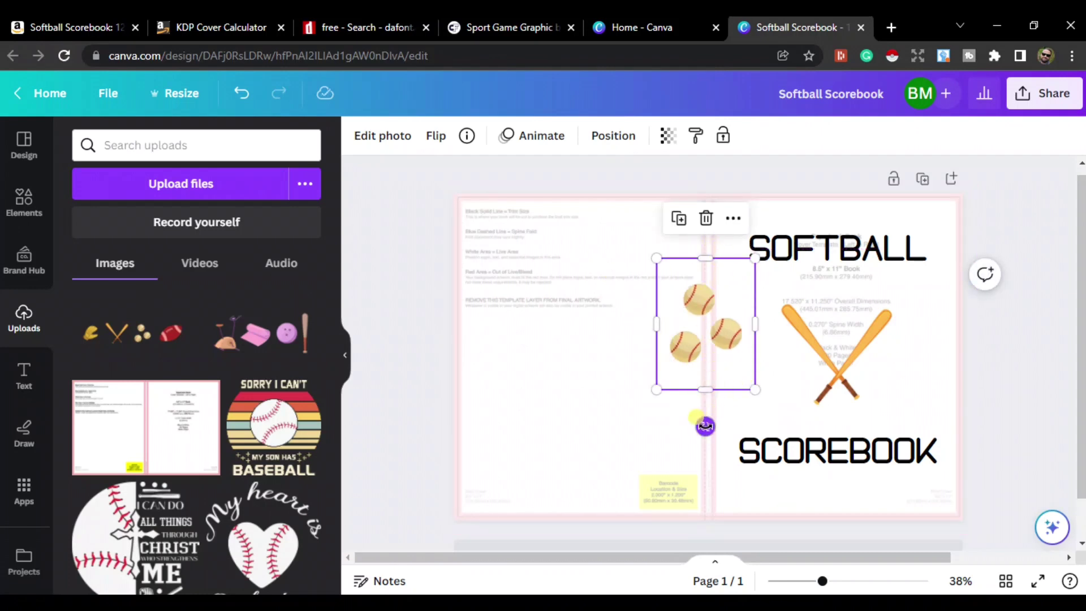
- Rotate the softballs image and move it over the crossed bats
drag(695, 426, 678, 421)
drag(713, 354, 837, 383)
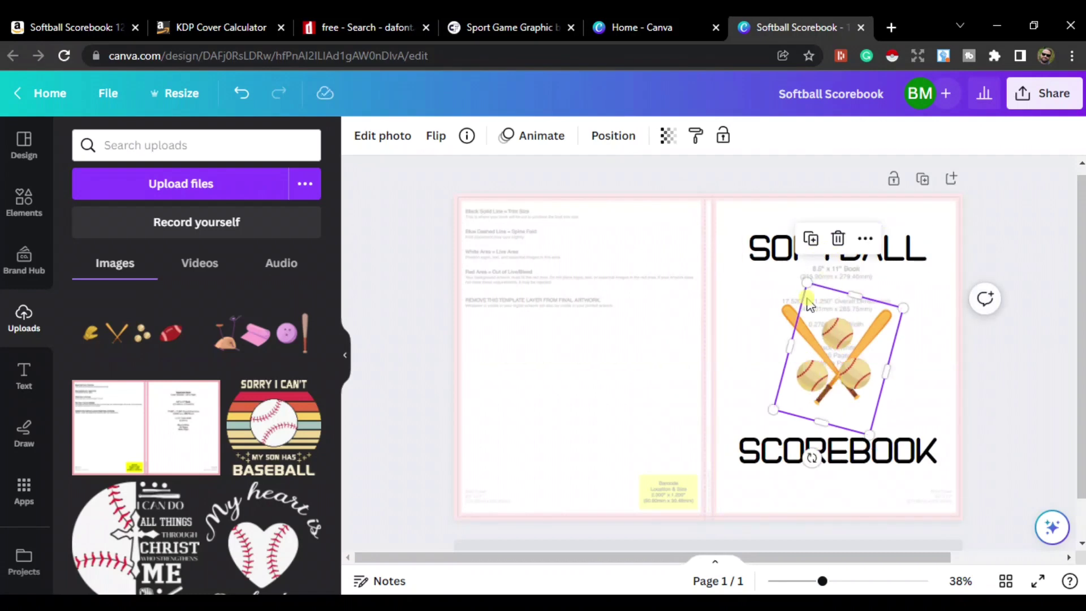
drag(810, 456, 675, 339)
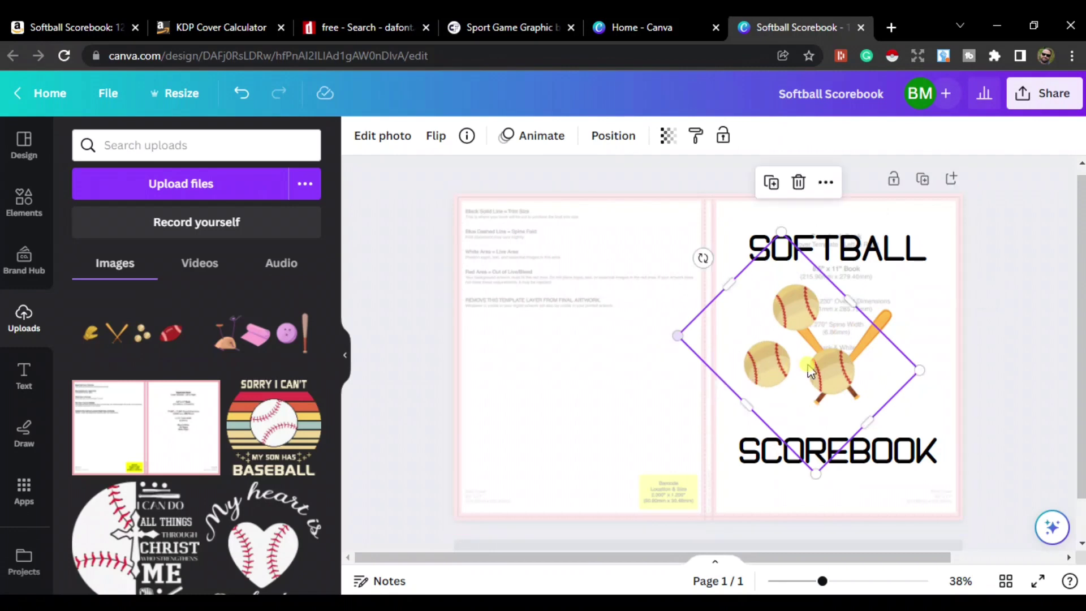
mouse_move(821, 374)
mouse_down()
mouse_move(860, 379)
mouse_move(831, 371)
mouse_up()
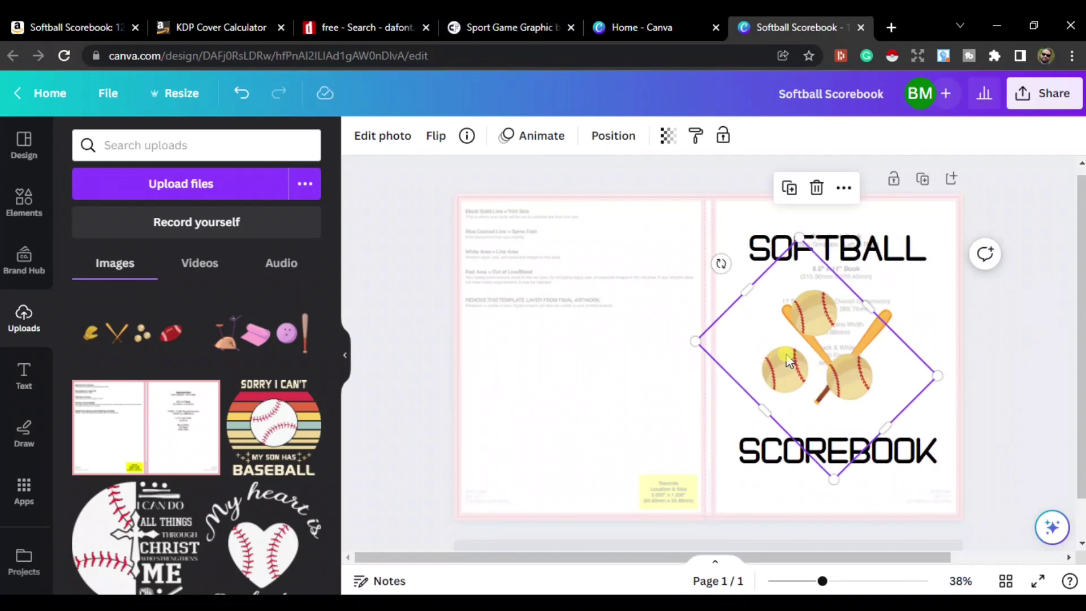
- Re-crop the softballs to a single ball, shrink it, and place it where the bats cross
double_click(788, 360)
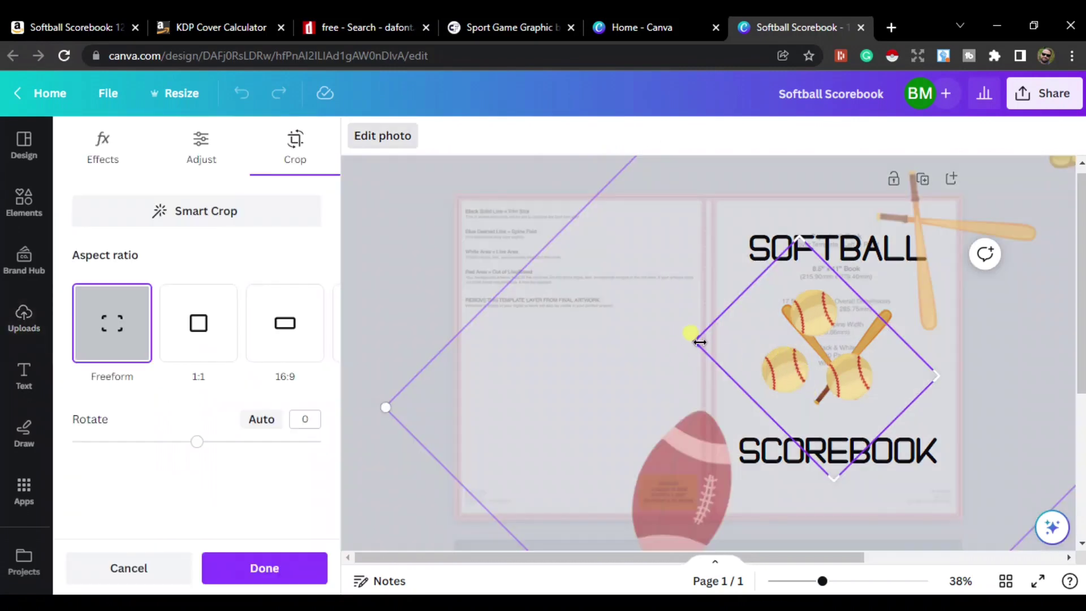
drag(727, 358, 812, 377)
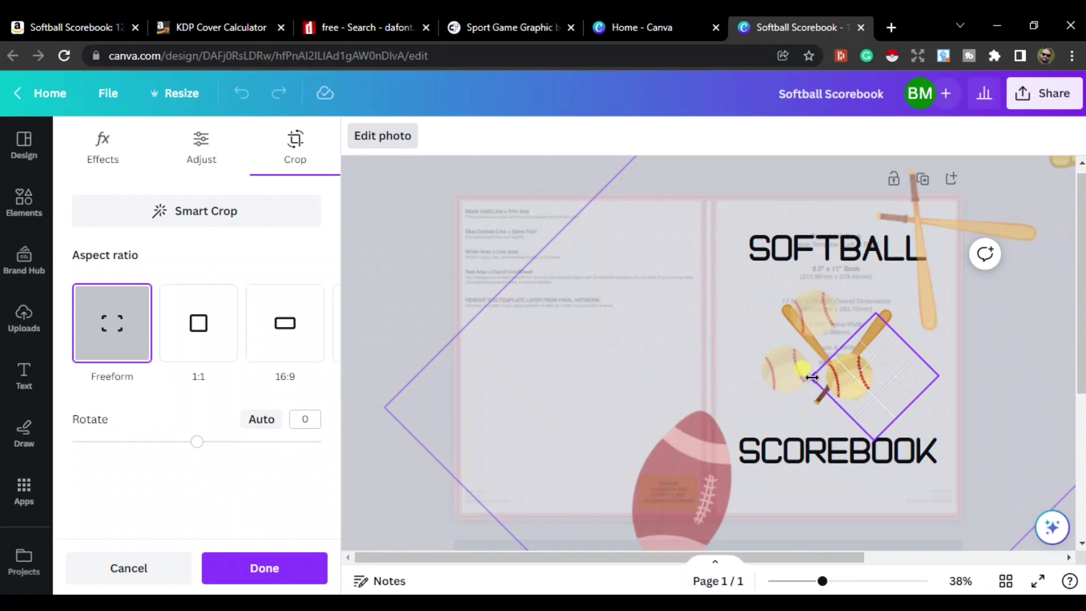
drag(936, 373, 892, 372)
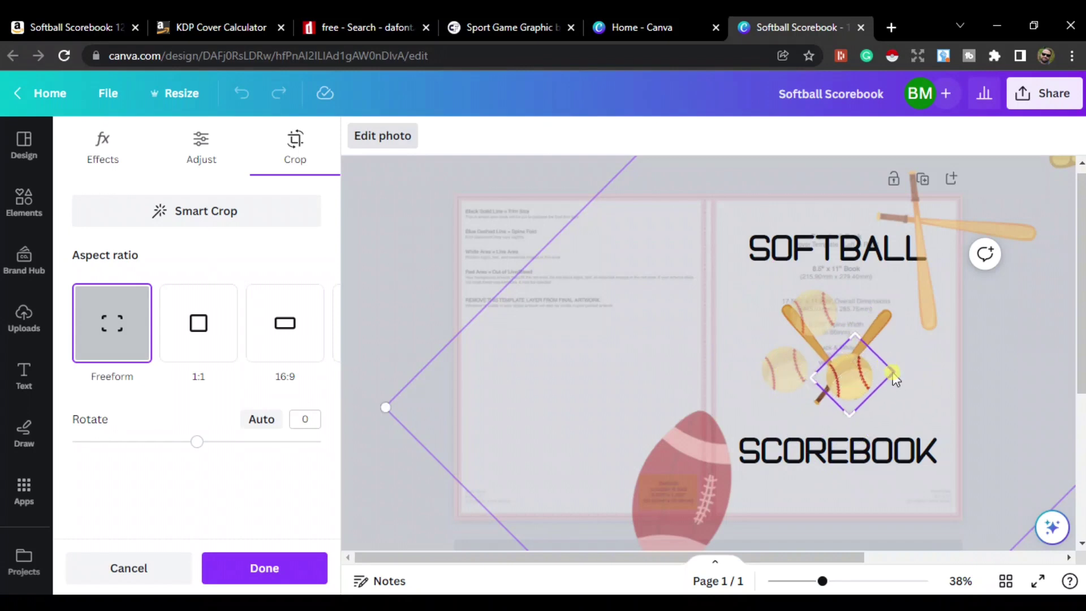
key(Return)
drag(860, 355, 851, 372)
drag(803, 420, 792, 339)
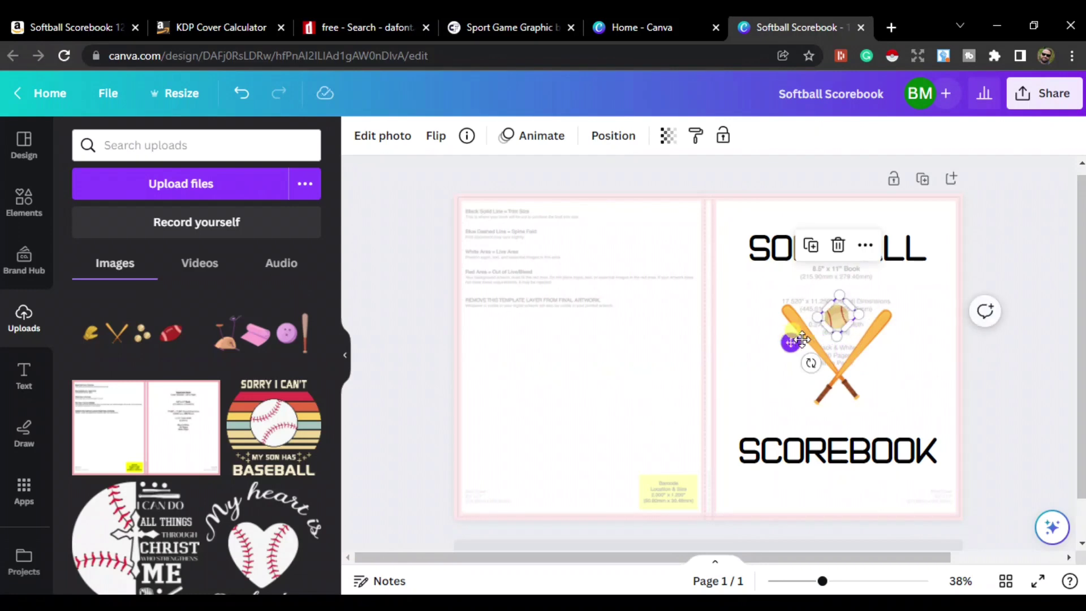
- Move one baseball to the right of the bats and another to the left
click(890, 358)
click(837, 322)
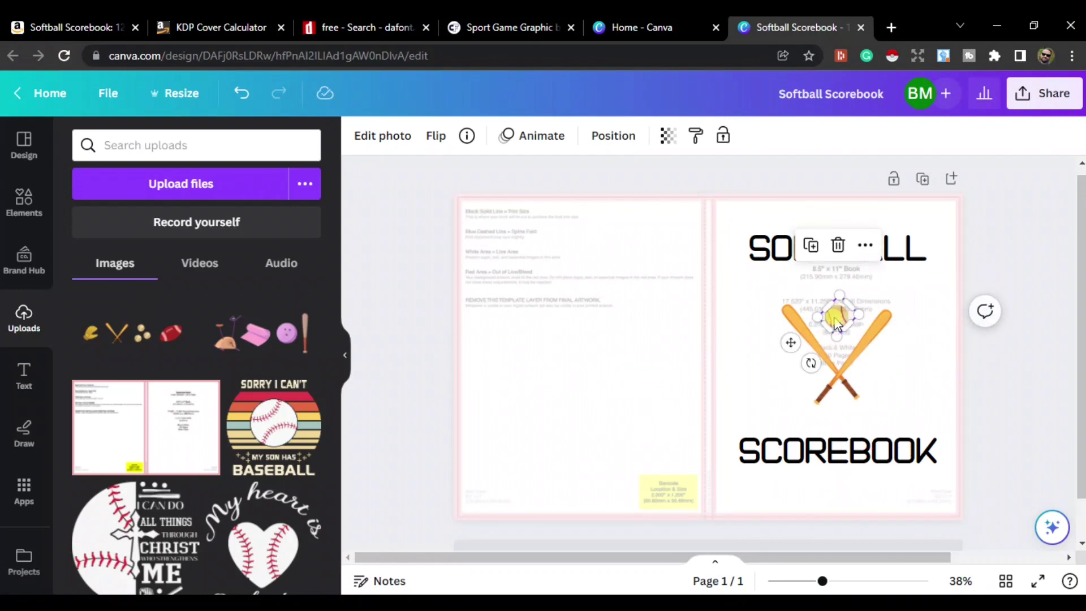
drag(840, 323, 882, 379)
click(832, 336)
drag(824, 353, 796, 384)
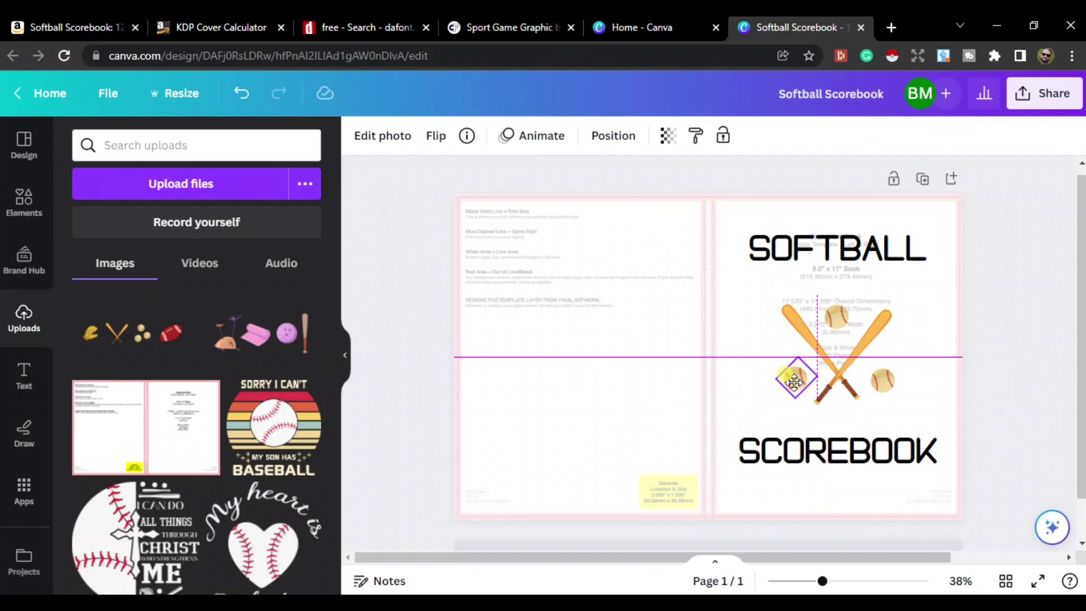
drag(794, 383, 795, 379)
click(921, 343)
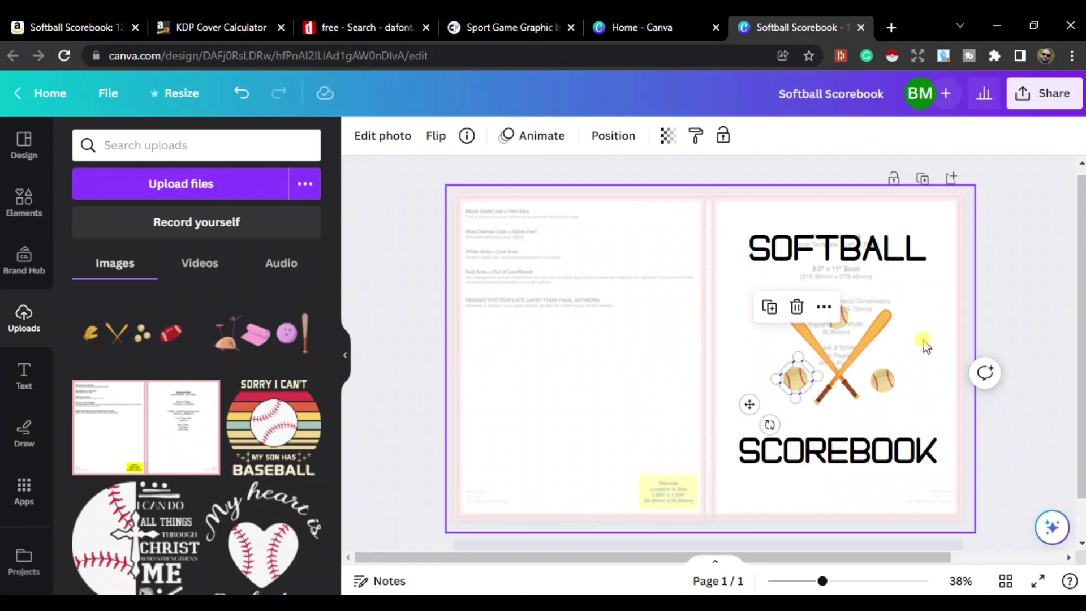
click(111, 338)
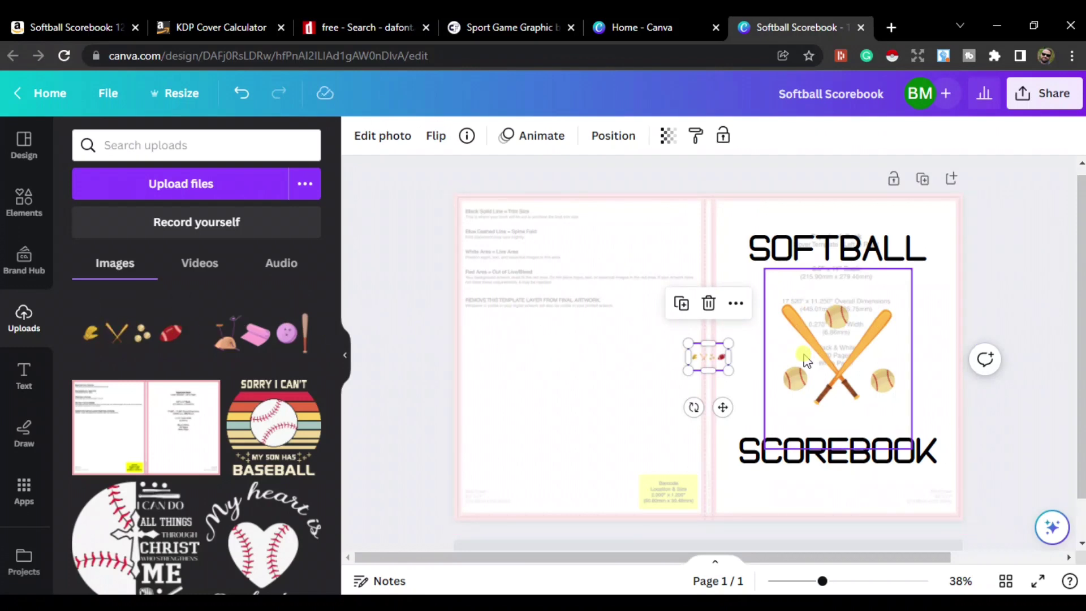
- Enlarge the bats-and-balls clipart and crop it down to just the glove
drag(687, 342, 545, 248)
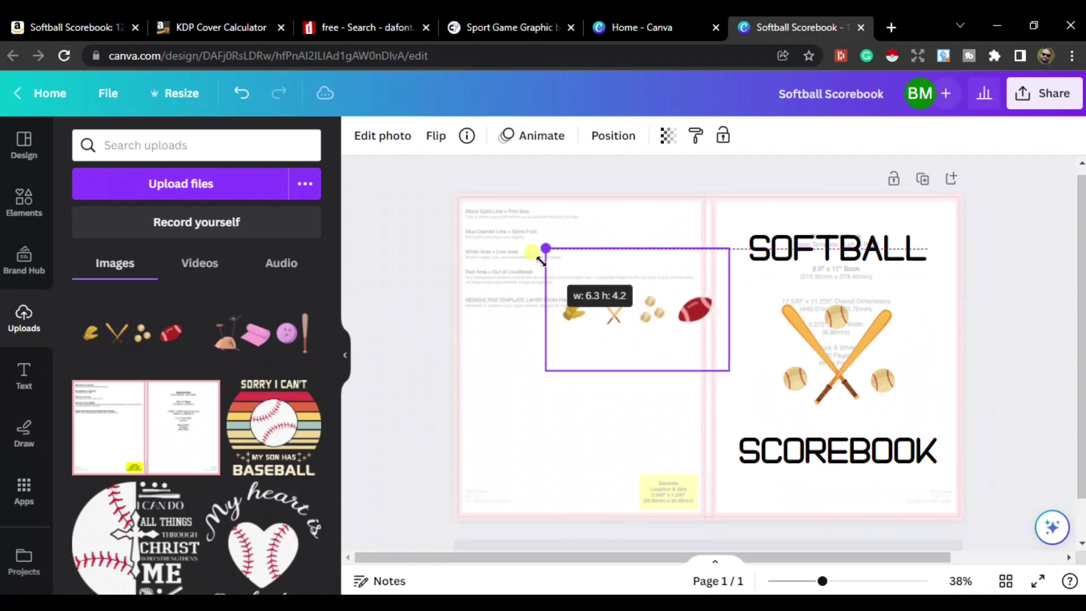
double_click(672, 319)
drag(728, 371, 592, 329)
drag(546, 249, 557, 283)
key(Return)
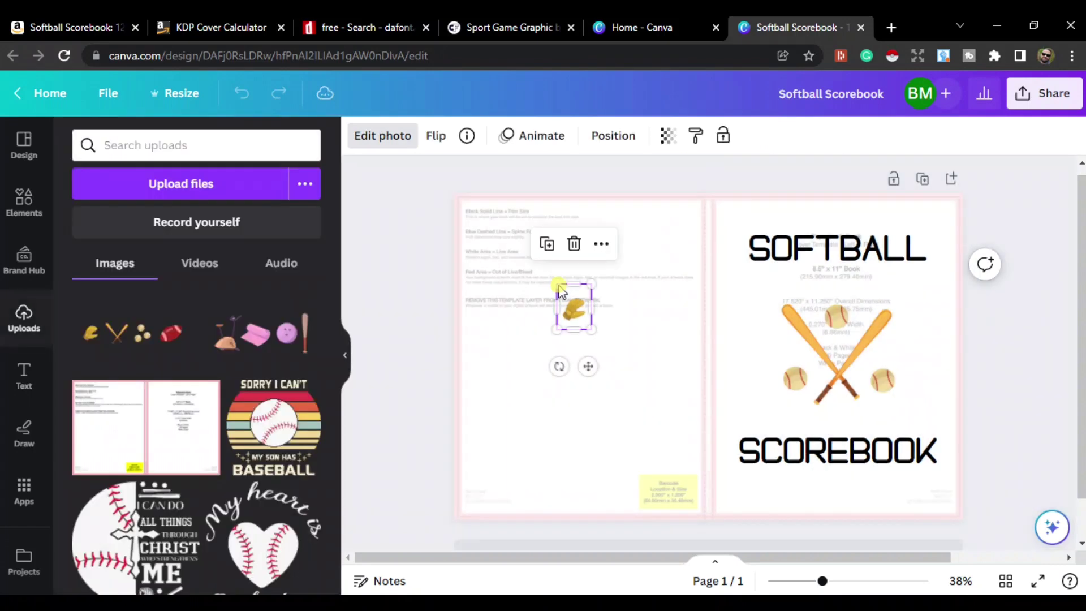
- Resize the glove and position it on the crossed bats
drag(606, 354, 671, 435)
drag(610, 376, 829, 364)
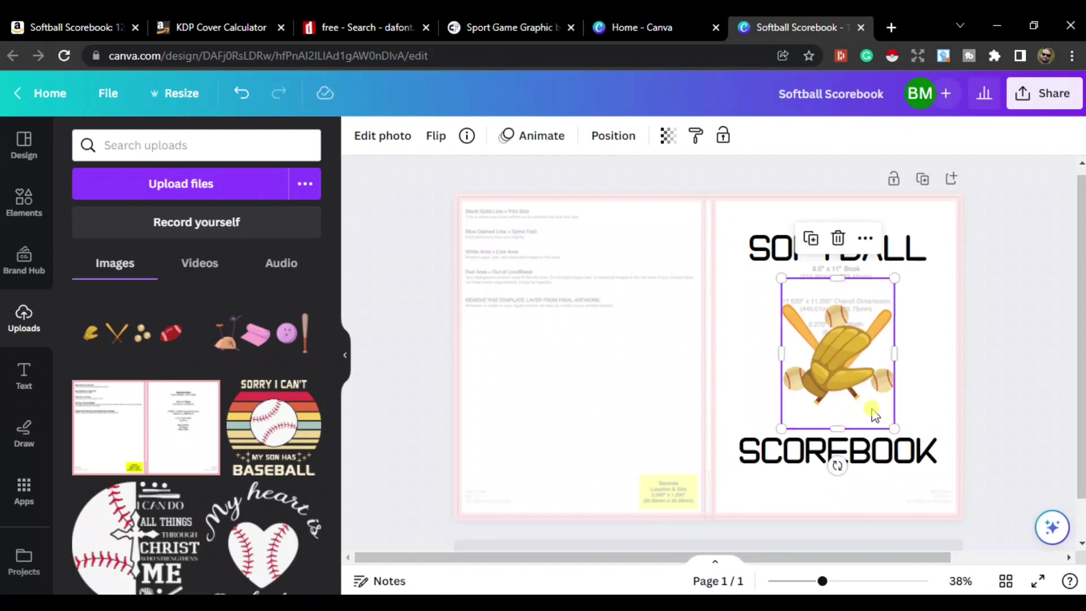
drag(894, 427, 876, 399)
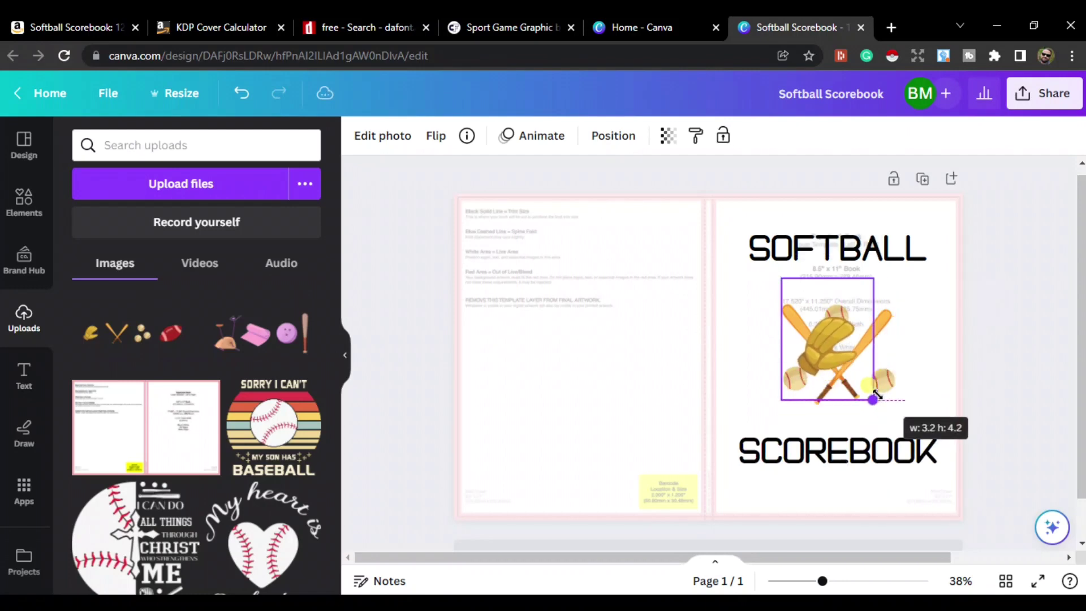
drag(833, 350, 847, 361)
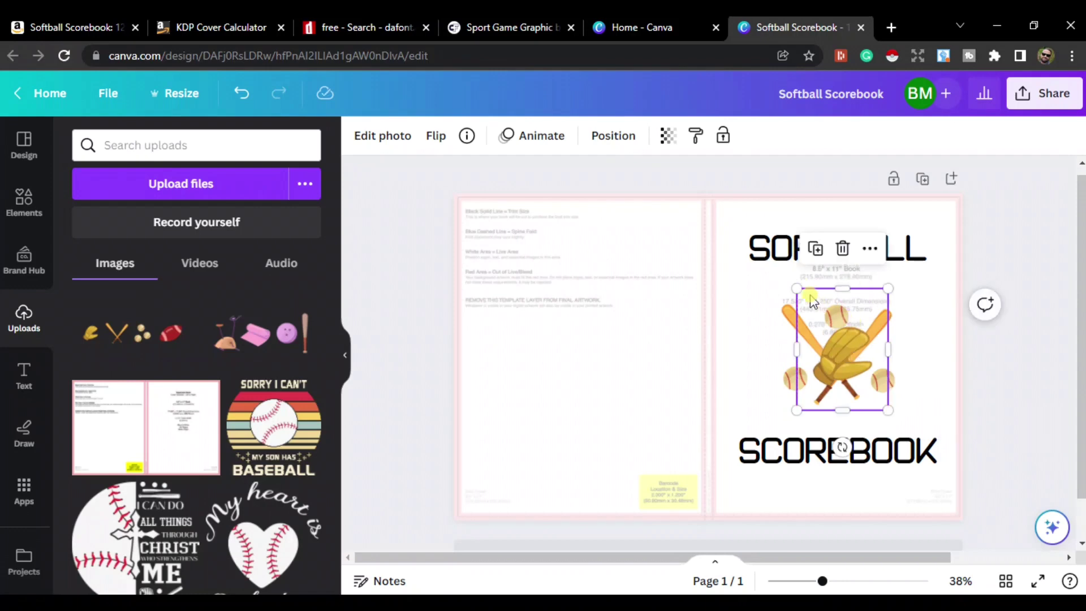
drag(797, 289, 811, 306)
drag(834, 355, 835, 353)
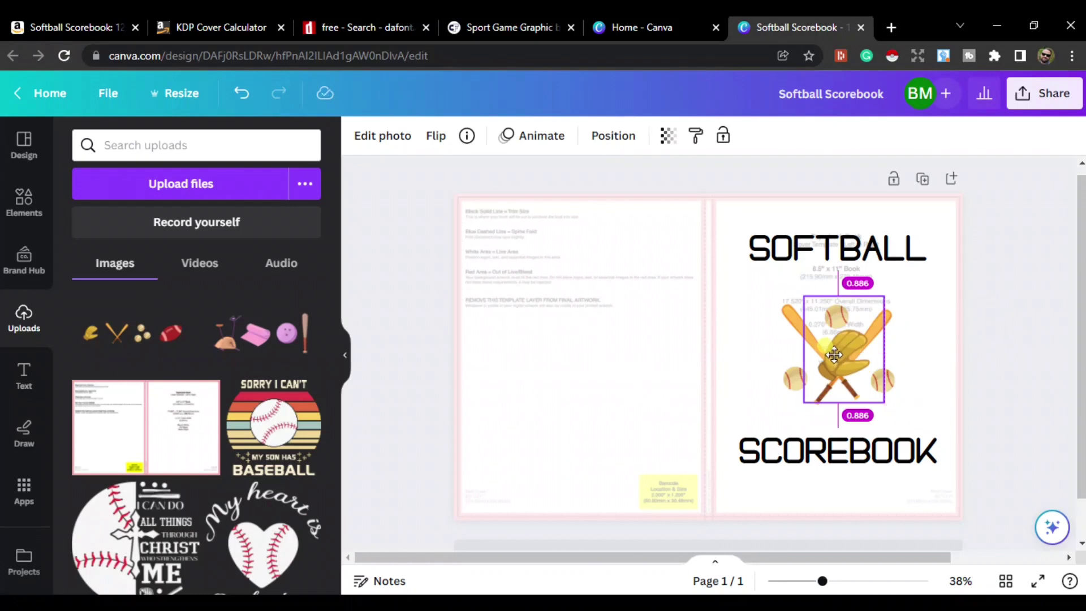
drag(832, 354, 842, 406)
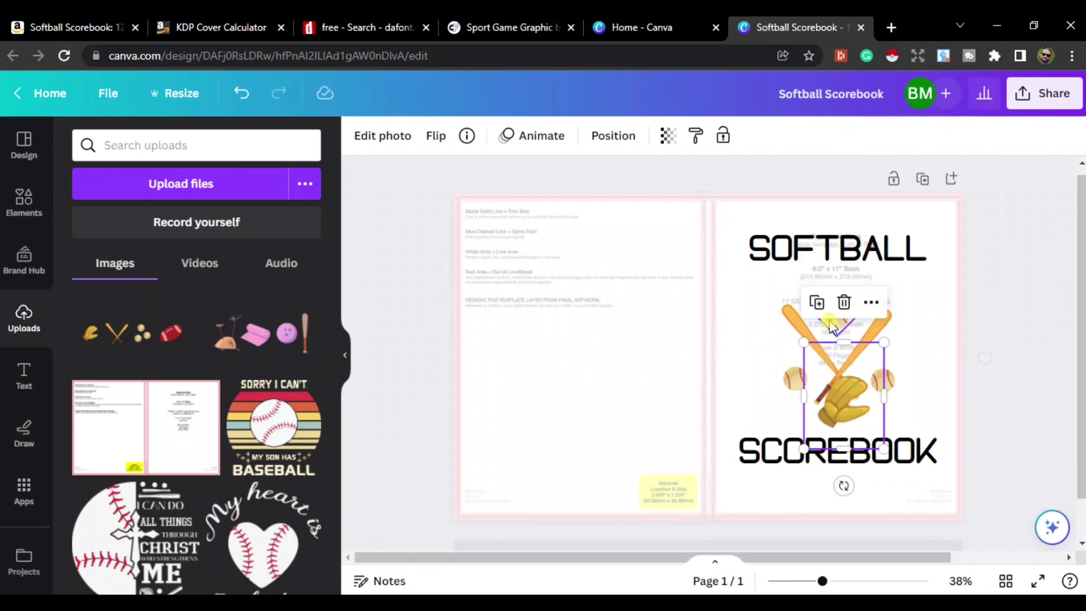
- Shrink the glove further and settle it higher on the bats, opposite the softball
click(841, 330)
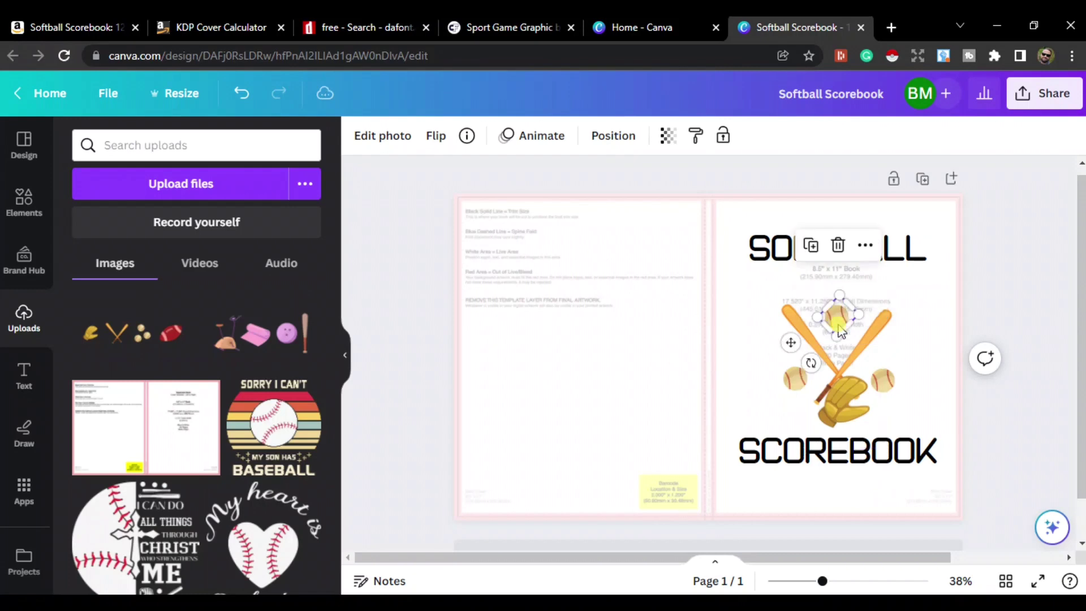
key(Escape)
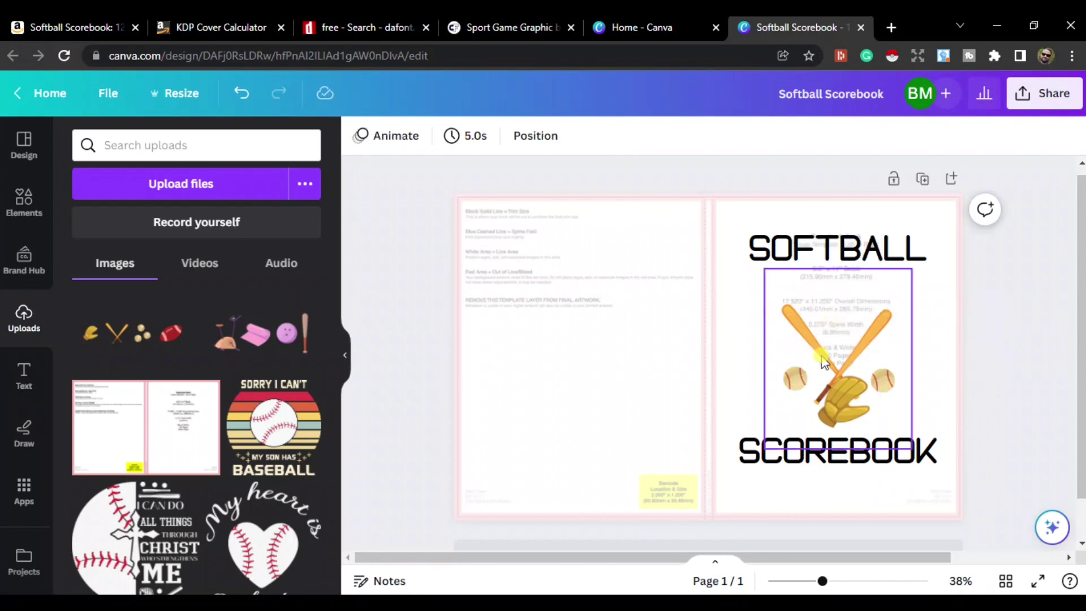
click(841, 394)
drag(859, 408, 844, 310)
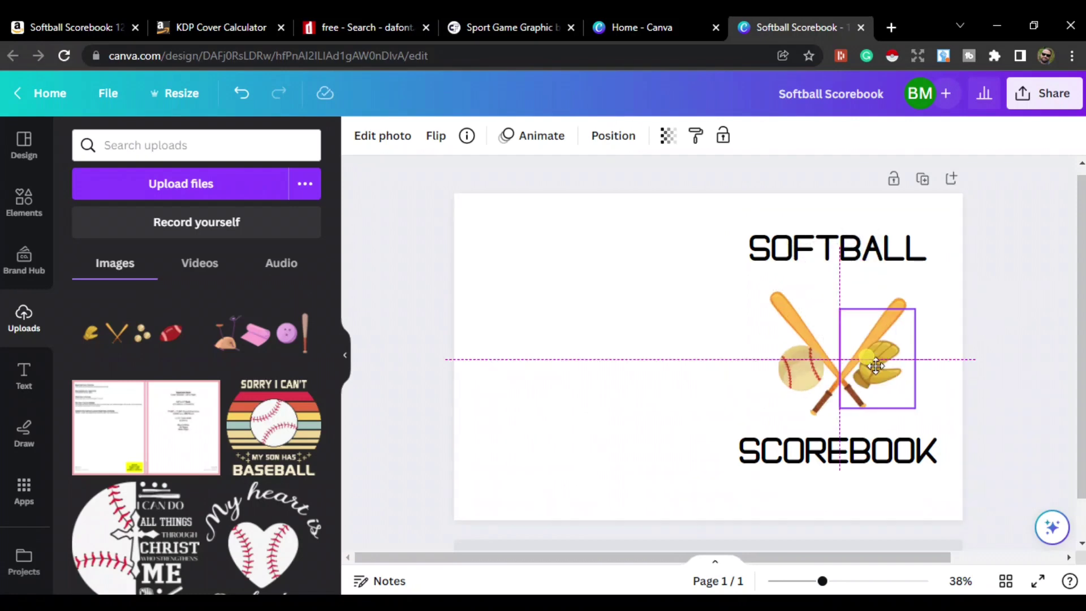
drag(876, 366, 875, 365)
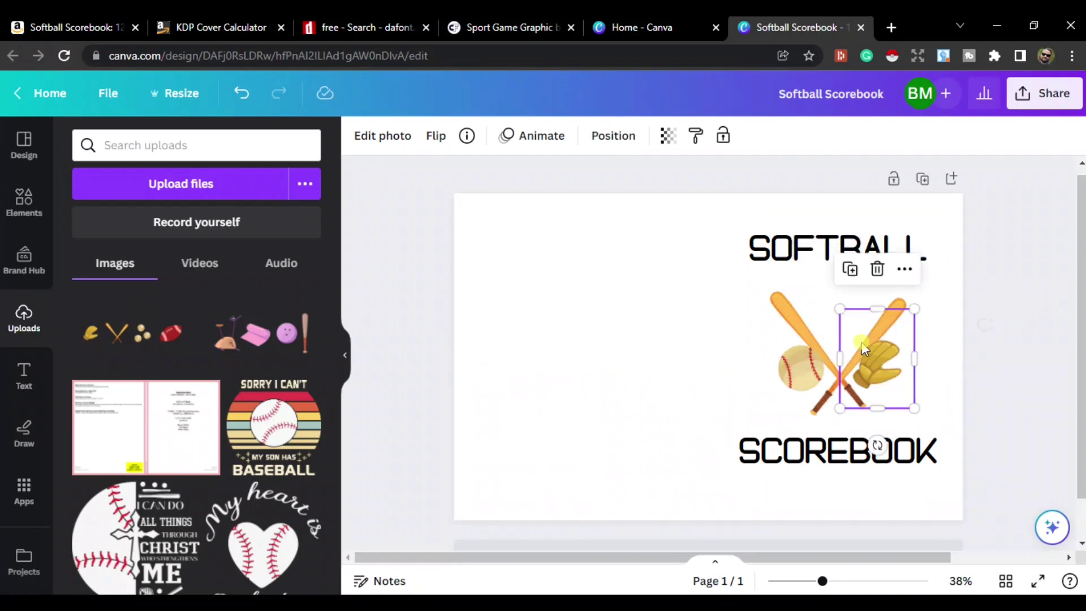
- Apply the Shadow text effect to the SOFTBALL and SCOREBOOK titles
click(840, 247)
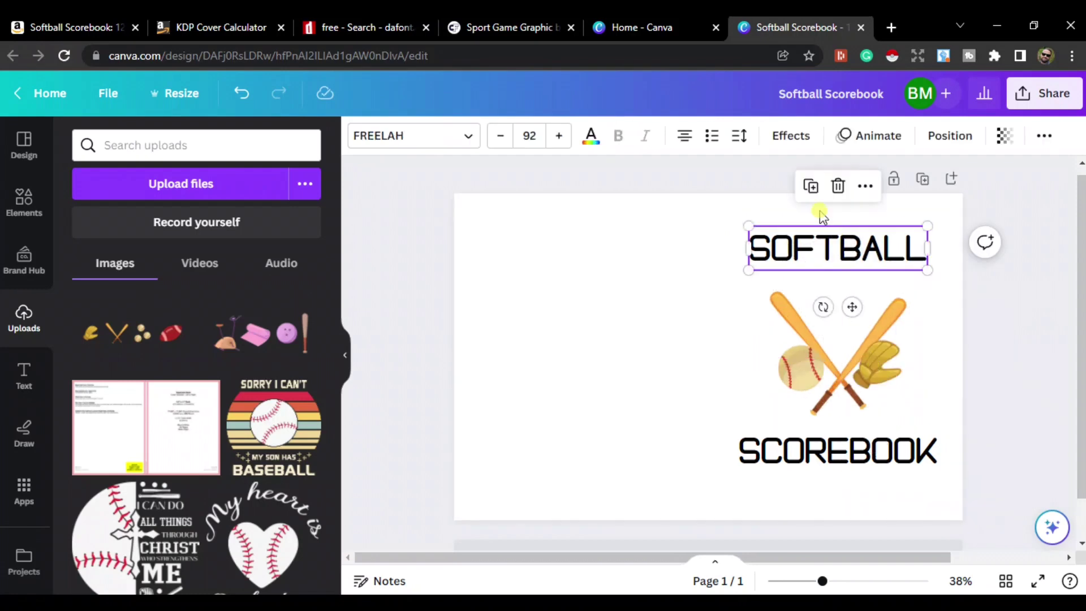
click(796, 137)
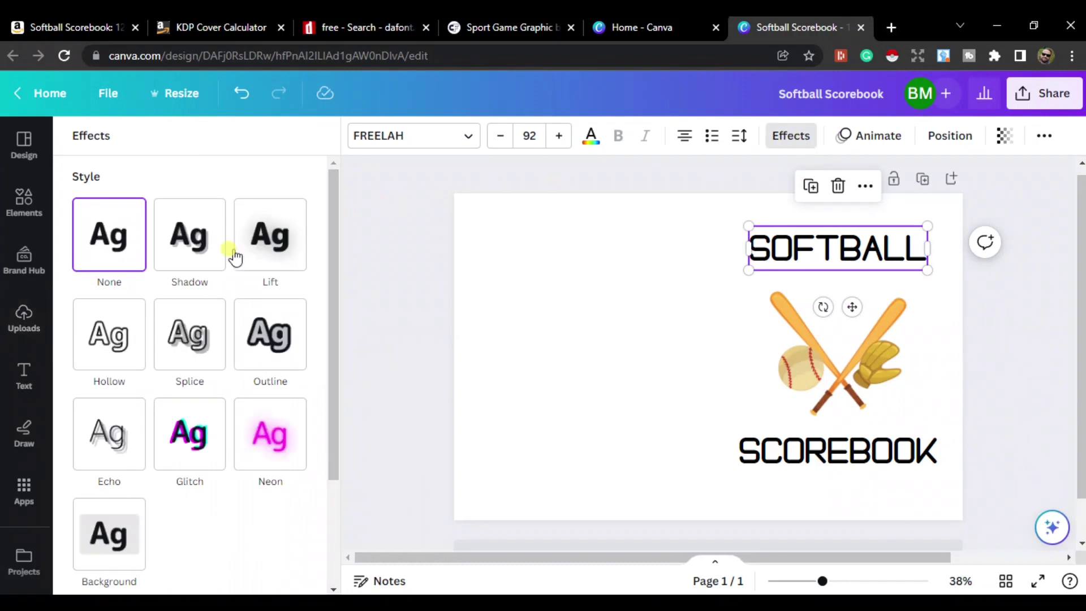
click(196, 253)
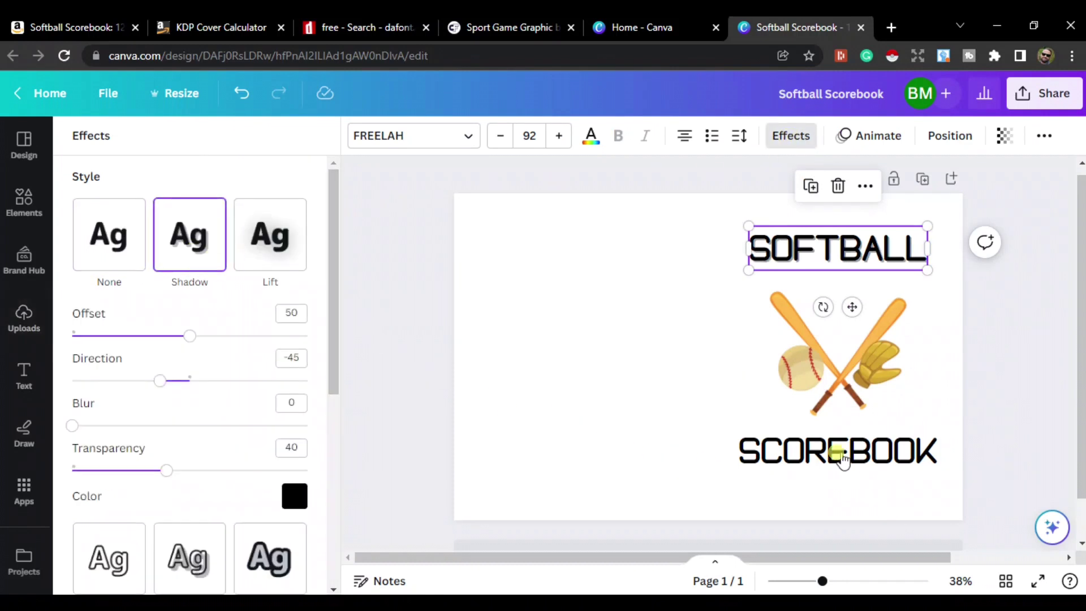
click(822, 455)
click(168, 253)
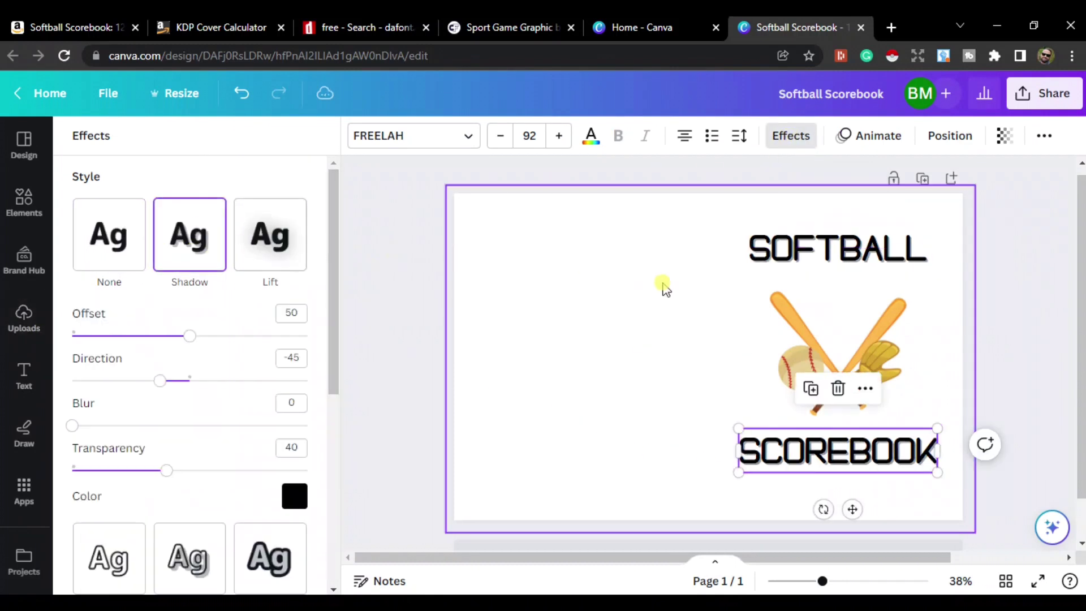
click(947, 287)
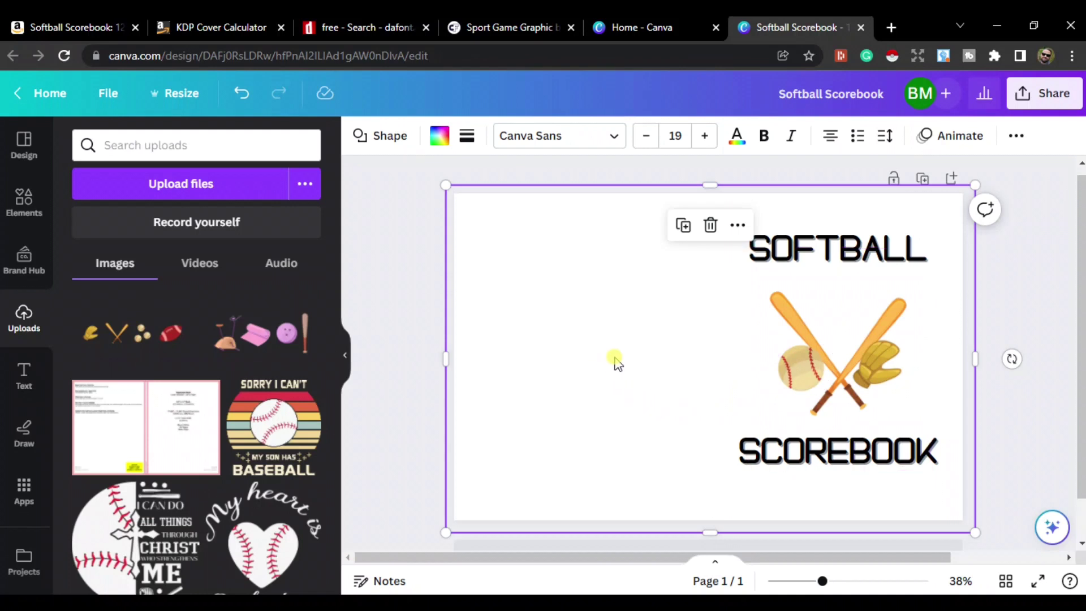
- Download the cover as a PDF Standard file and view the opened Softball Scorebook.pdf
click(1028, 334)
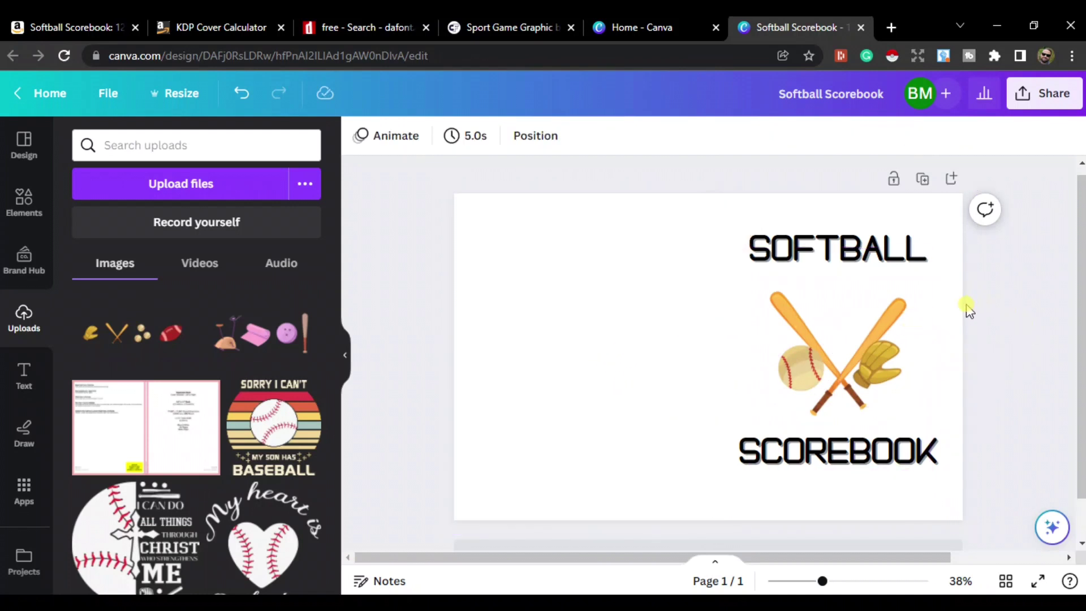
click(1047, 104)
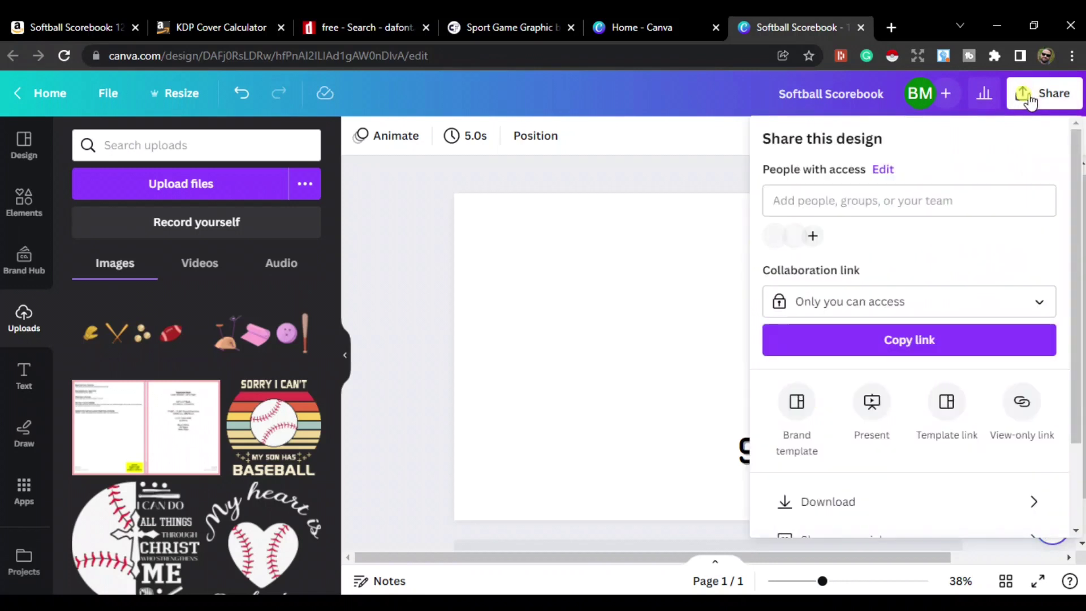
click(1016, 501)
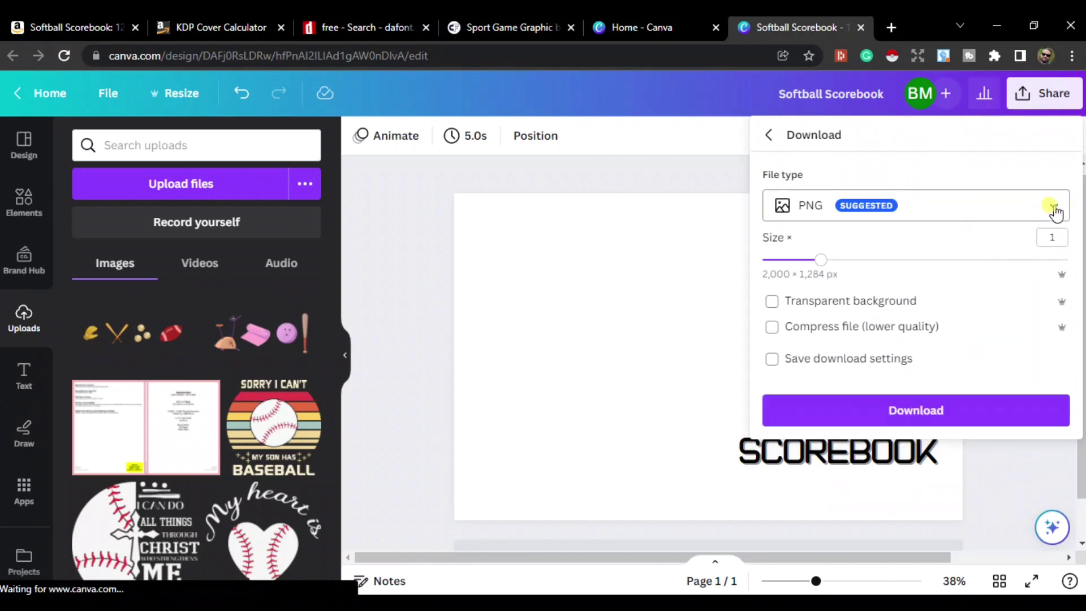
click(1053, 209)
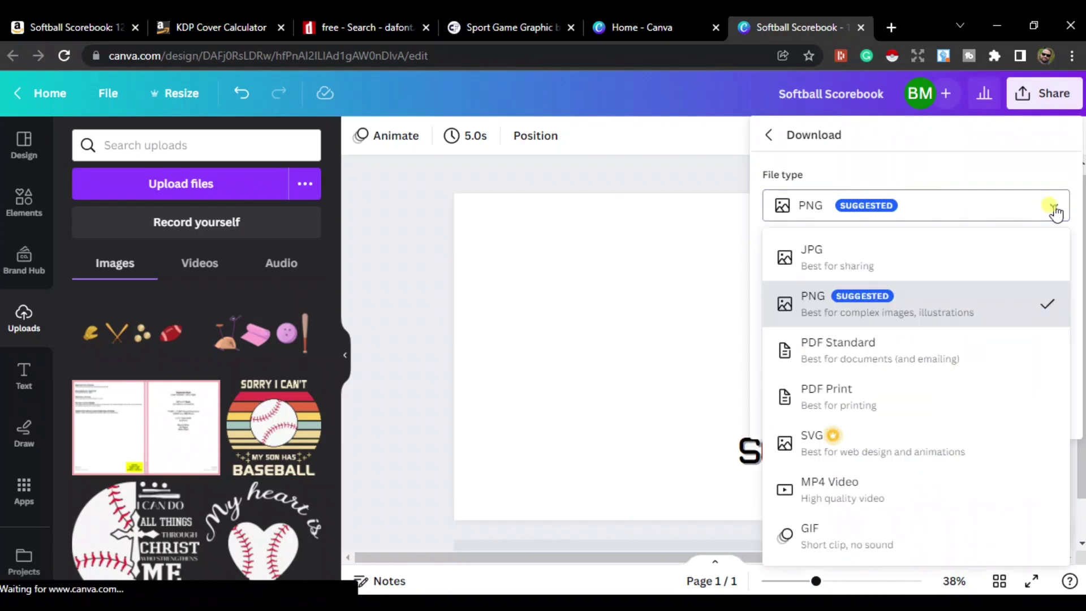
click(829, 361)
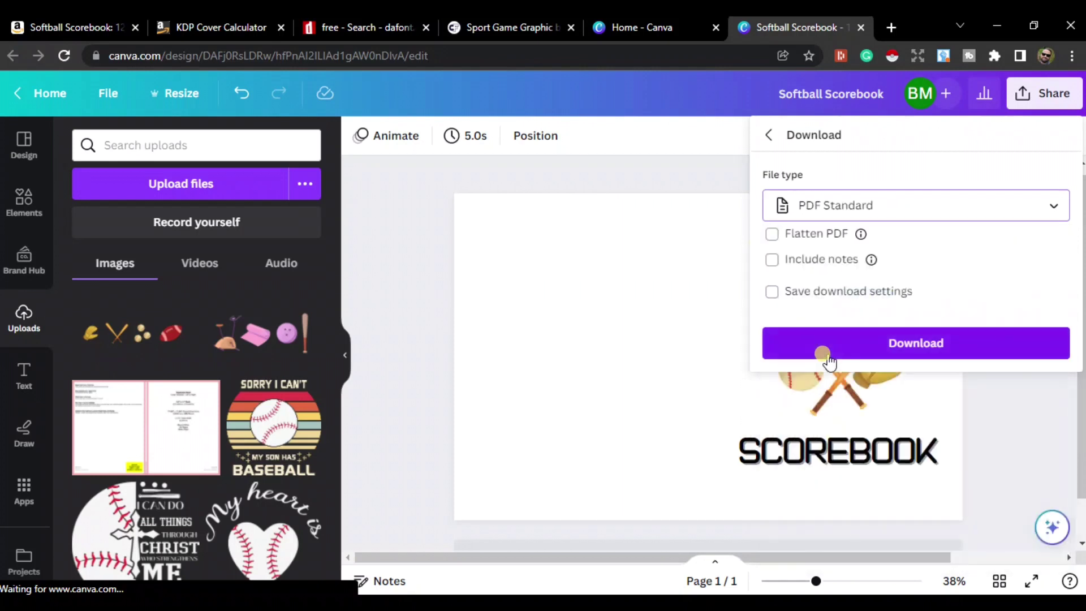
click(916, 345)
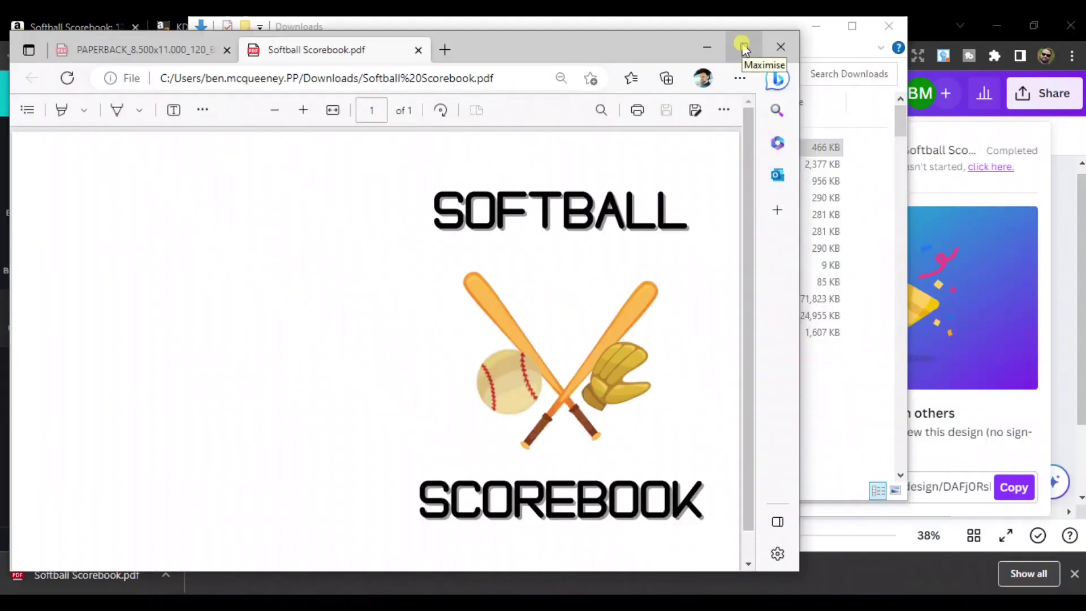
click(743, 48)
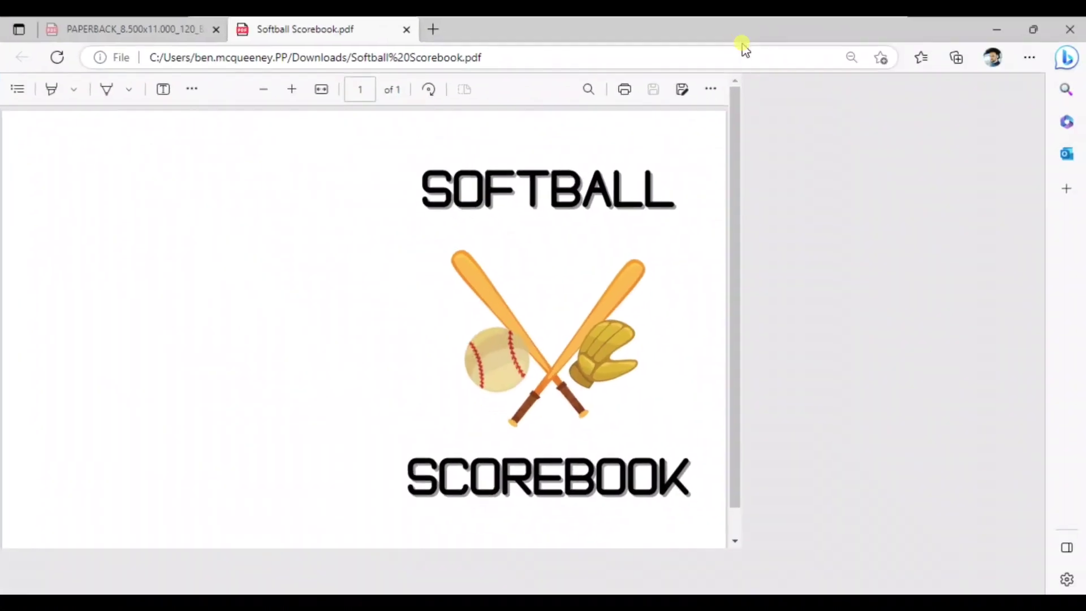